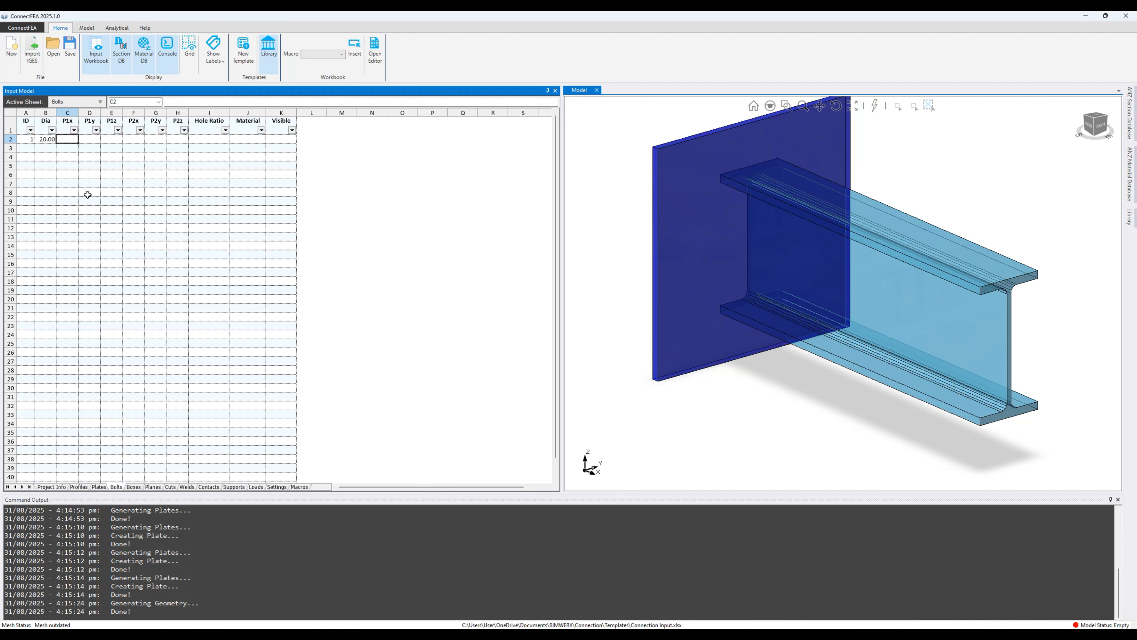
Step: Enter bolt end points P1 (-10, -50, 50) and P2 (10), with P2y and P2z equal to P1
{"action": "type", "text": "-10"}
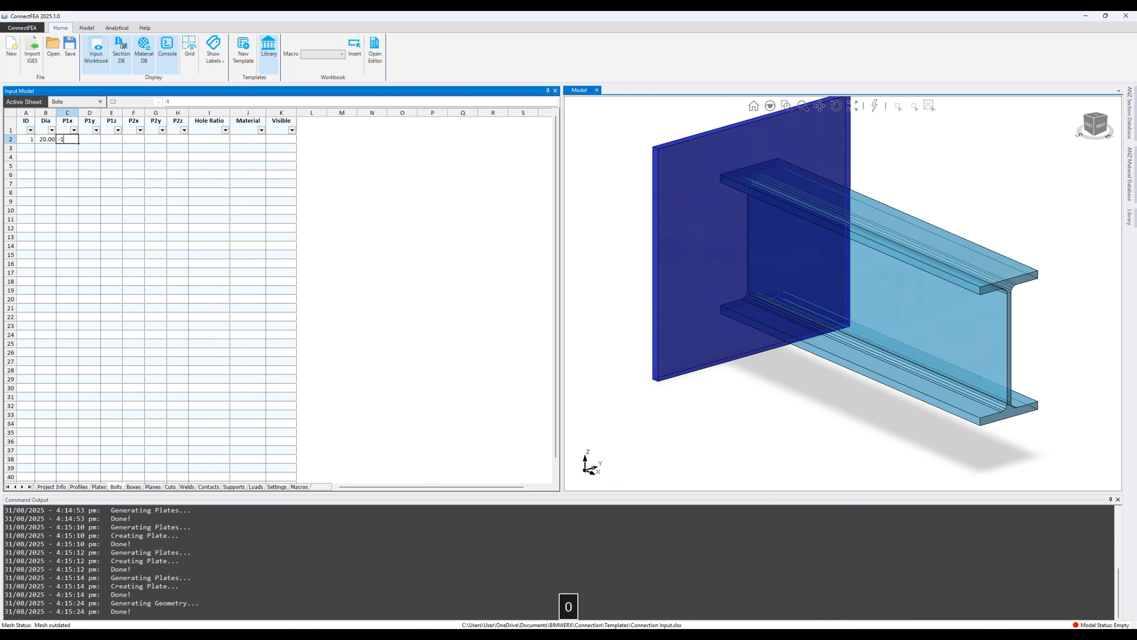
{"action": "key", "text": "Tab"}
{"action": "type", "text": "-50"}
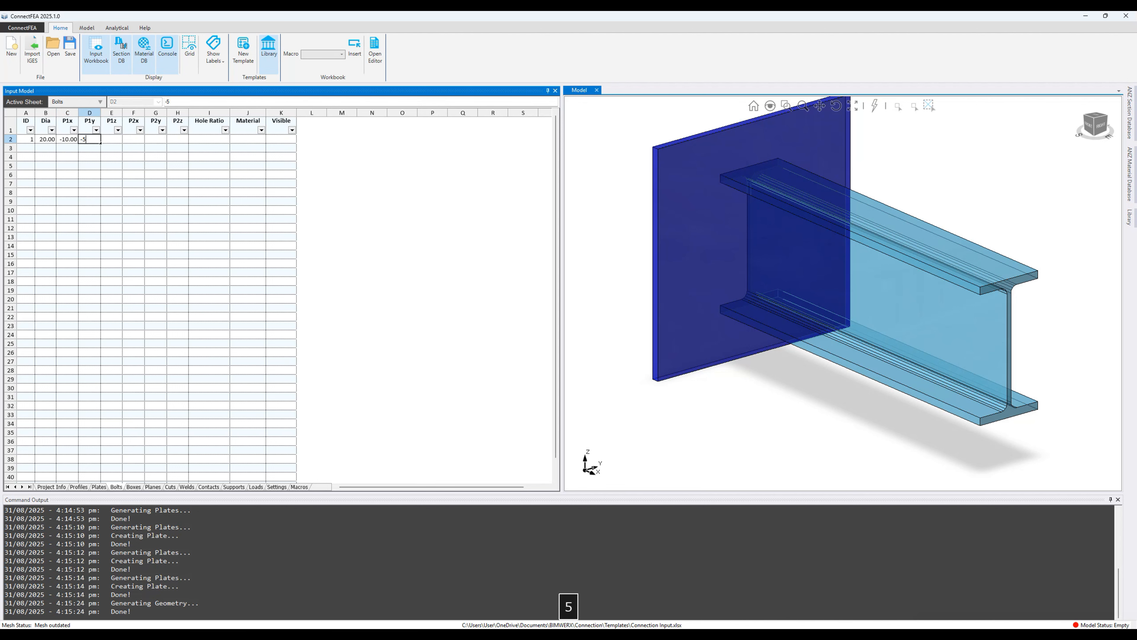
{"action": "key", "text": "Tab"}
{"action": "type", "text": "5"}
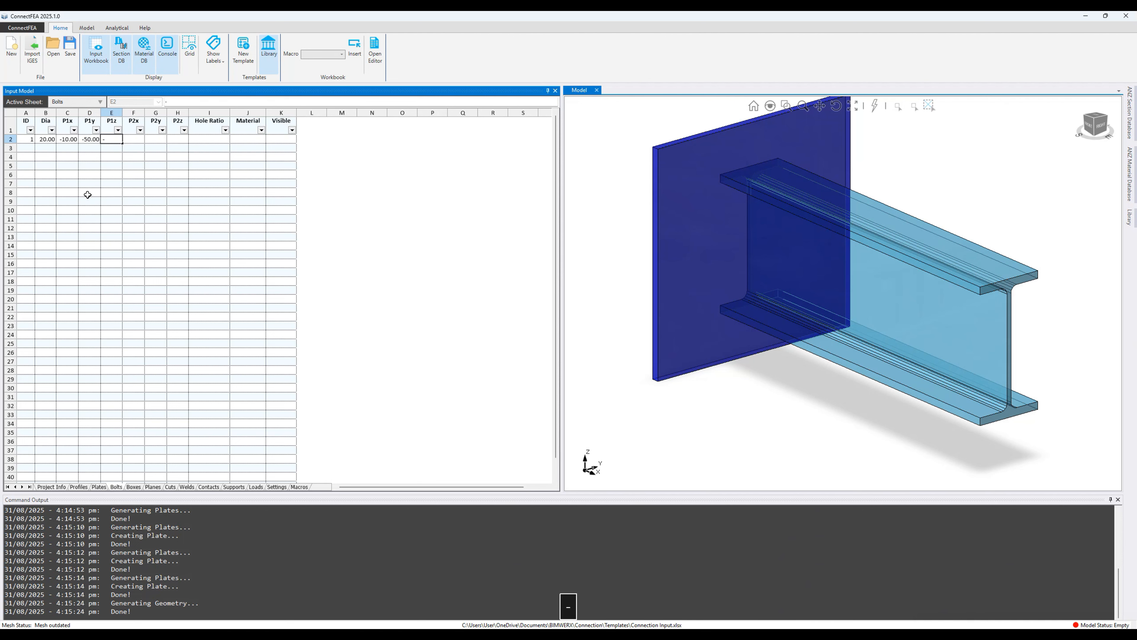
{"action": "type", "text": "0"}
{"action": "key", "text": "Tab"}
{"action": "type", "text": "10"}
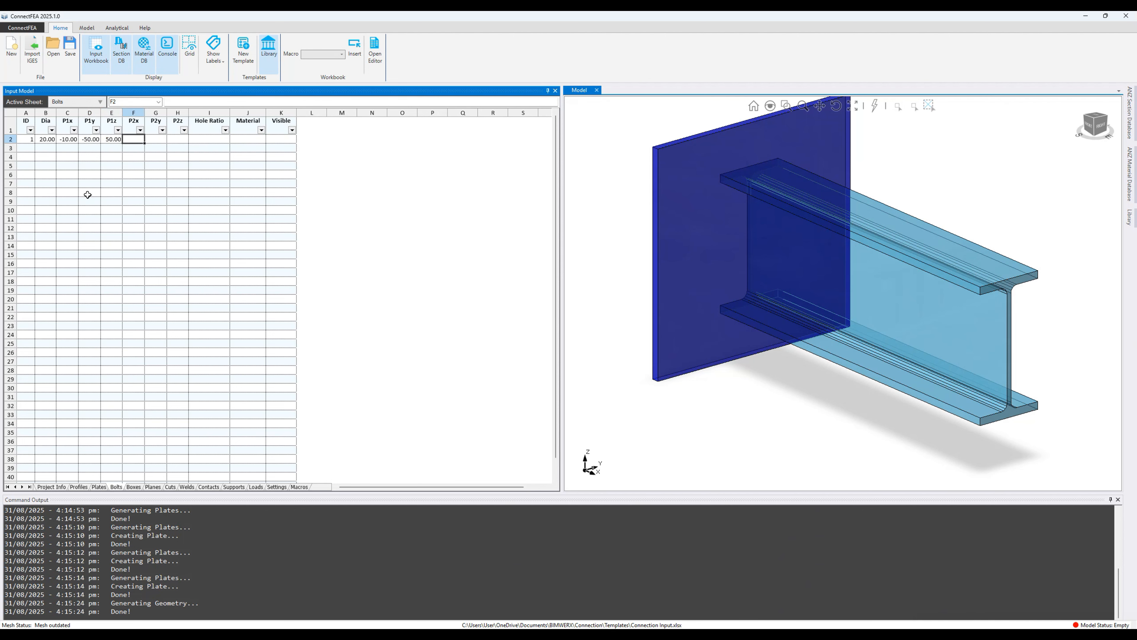
{"action": "key", "text": "Tab"}
{"action": "type", "text": "="}
{"action": "key", "text": "Left"}
{"action": "key", "text": "Left"}
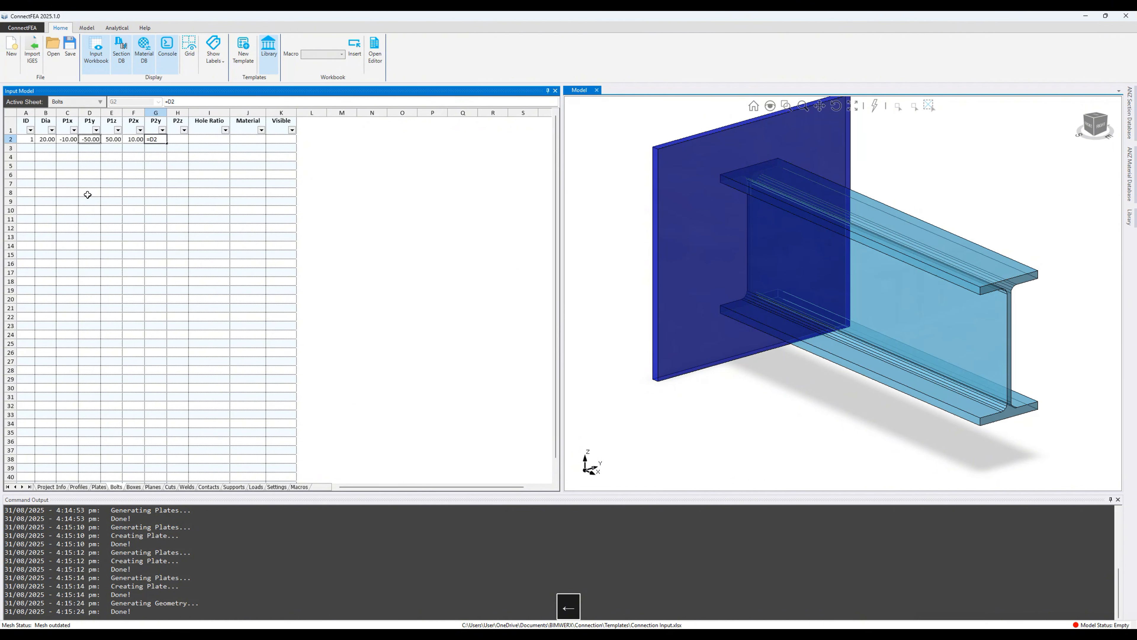
{"action": "key", "text": "Return"}
{"action": "type", "text": "="}
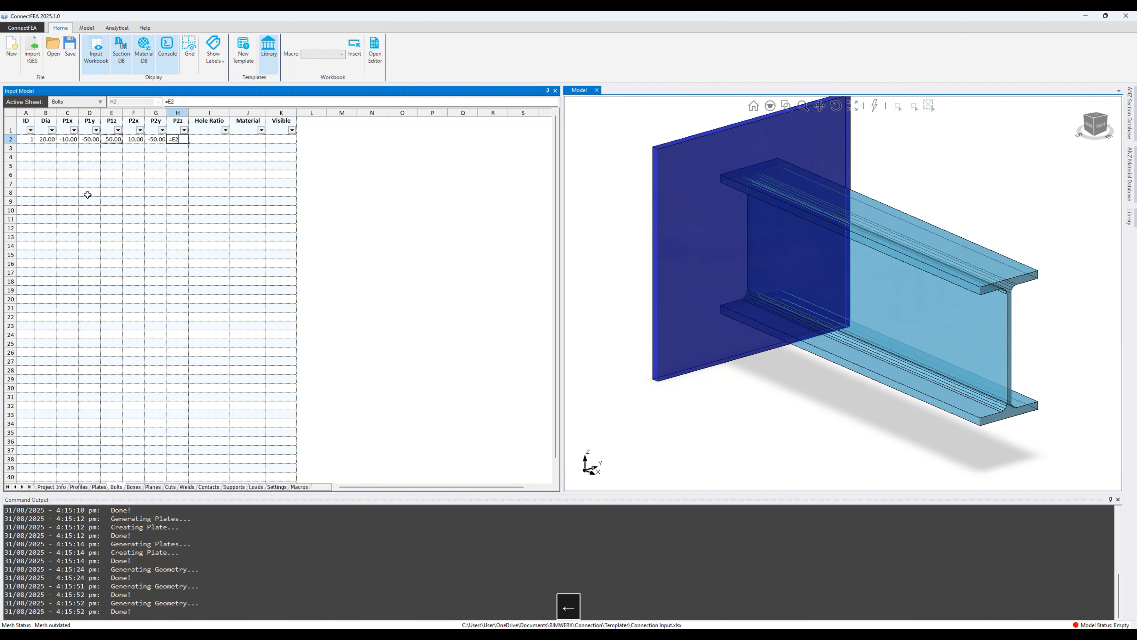
{"action": "key", "text": "Tab"}
Step: Give the bolt a 1.05 hole ratio and M20_8_8 grade, and set visible to Y
{"action": "type", "text": "1"}
{"action": "key", "text": "Tab"}
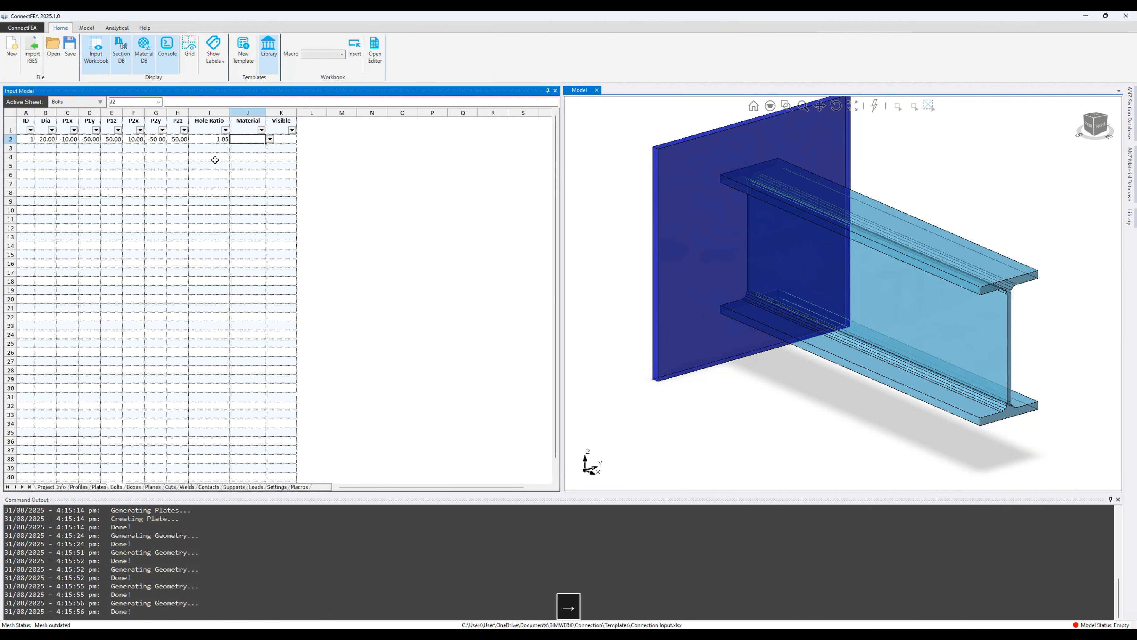
{"action": "left_click", "coordinate": [270, 139]}
{"action": "scroll", "coordinate": [254, 167], "scroll_direction": "down", "scroll_amount": 4}
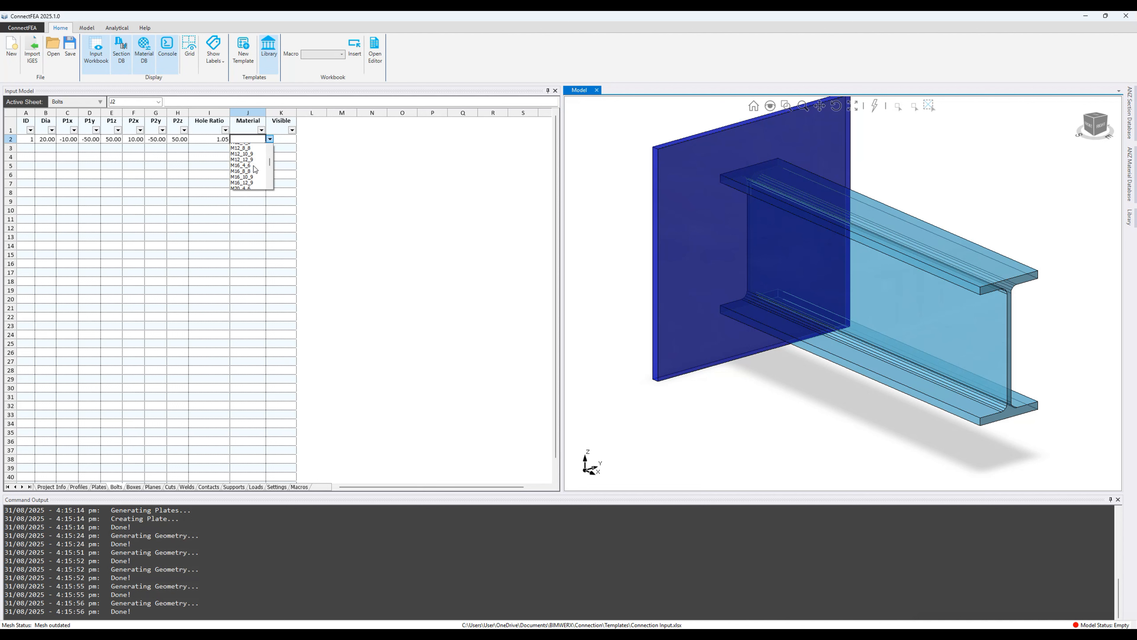
{"action": "left_click", "coordinate": [243, 164]}
{"action": "left_click", "coordinate": [280, 141]}
{"action": "type", "text": "Y"}
{"action": "key", "text": "Return"}
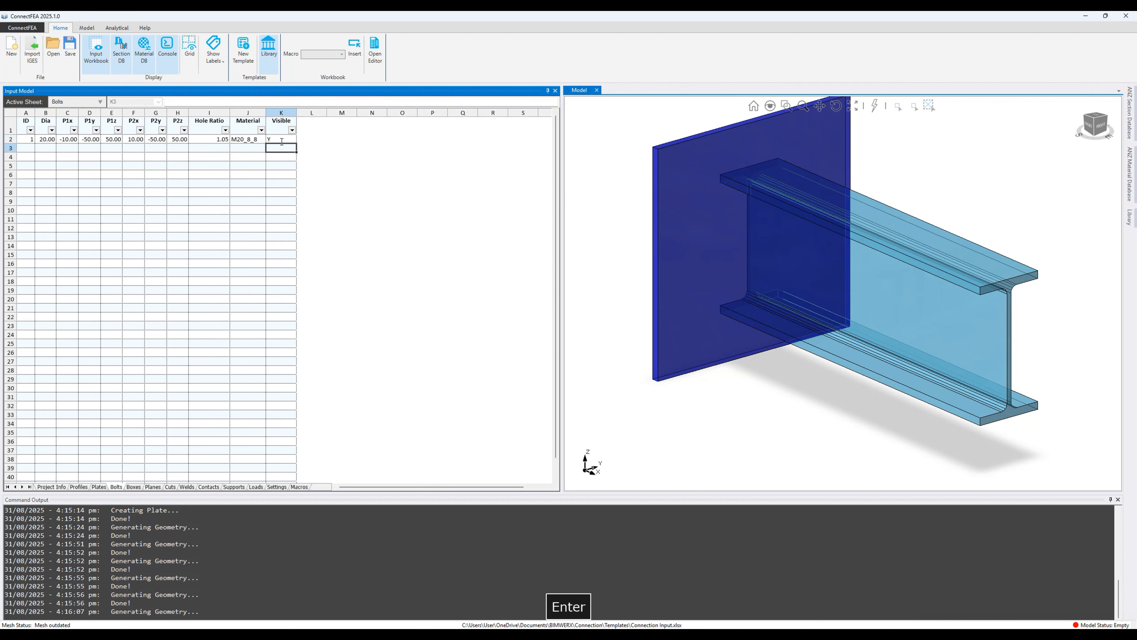
Step: Inspect the new bolt from right, front and oblique views, then start a Profiles row 3 entry
{"action": "left_click", "coordinate": [1101, 125]}
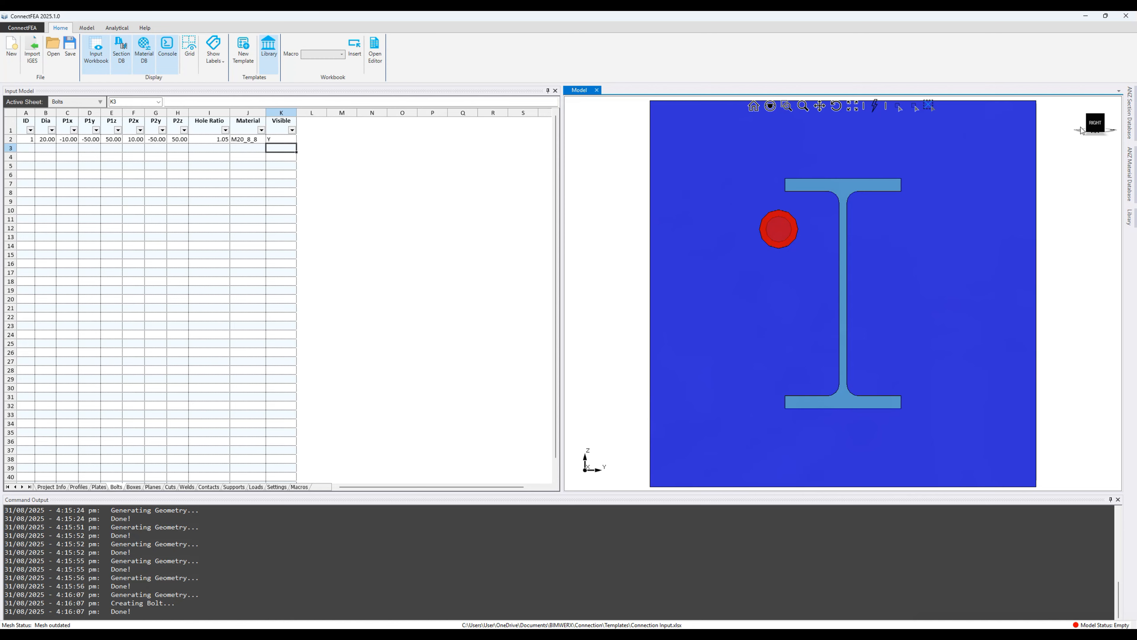
{"action": "left_click", "coordinate": [1080, 130]}
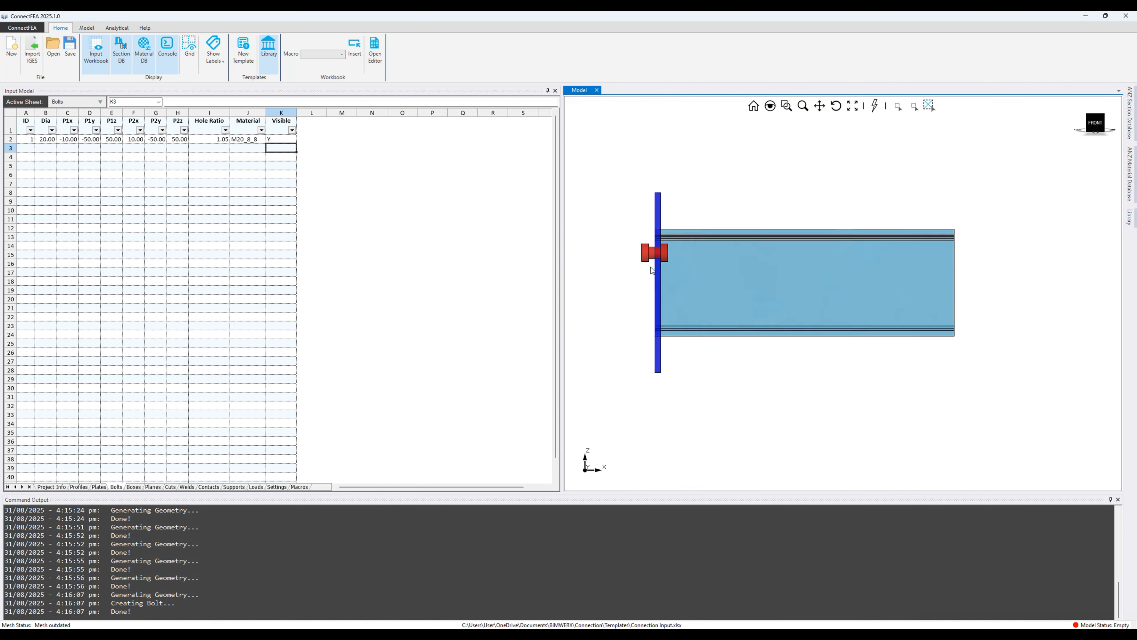
{"action": "scroll", "coordinate": [651, 267], "scroll_direction": "up", "scroll_amount": 2}
{"action": "middle_click_drag", "start_coordinate": [755, 267], "coordinate": [710, 278]}
{"action": "scroll", "coordinate": [706, 279], "scroll_direction": "down", "scroll_amount": 1}
{"action": "scroll", "coordinate": [812, 251], "scroll_direction": "up", "scroll_amount": 1}
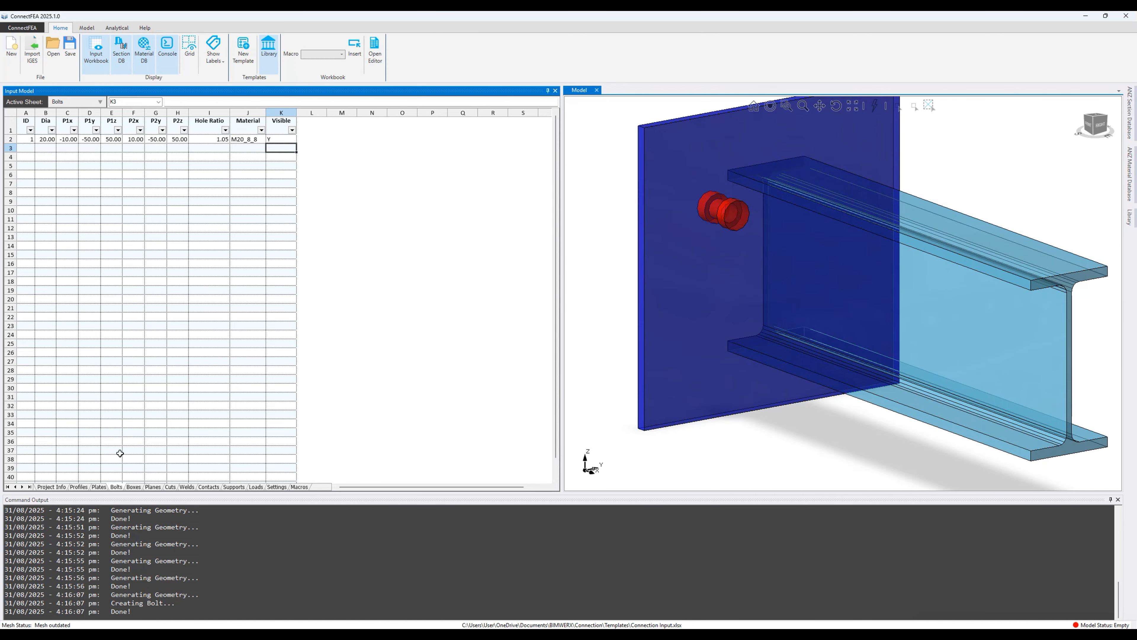
{"action": "left_click", "coordinate": [79, 487]}
{"action": "left_click", "coordinate": [28, 147]}
Step: Add profile ID 2 as a UB (P) 310 UB 32.0 section
{"action": "type", "text": "2"}
{"action": "key", "text": "Tab"}
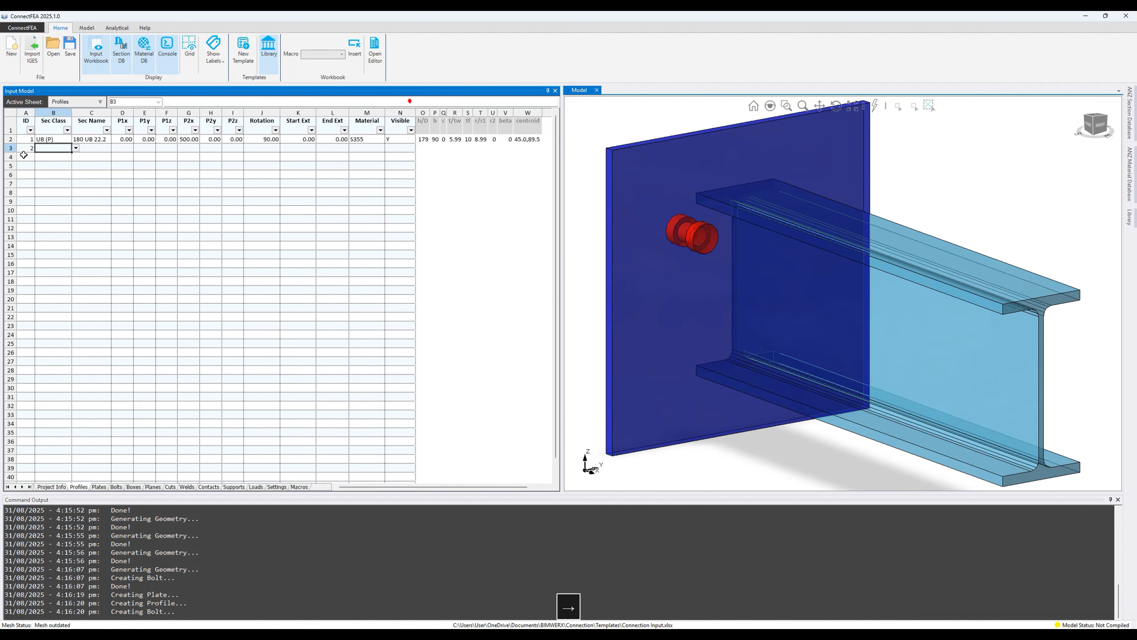
{"action": "left_click", "coordinate": [76, 150]}
{"action": "left_click", "coordinate": [56, 158]}
{"action": "left_click", "coordinate": [115, 149]}
{"action": "left_click", "coordinate": [93, 180]}
Step: Fill the column's coordinates from -250 to 250 in Y with S355, visible, and check the front view
{"action": "type", "text": "0"}
{"action": "key", "text": "Right"}
{"action": "type", "text": "-250"}
{"action": "key", "text": "Right"}
{"action": "type", "text": "0"}
{"action": "key", "text": "Right"}
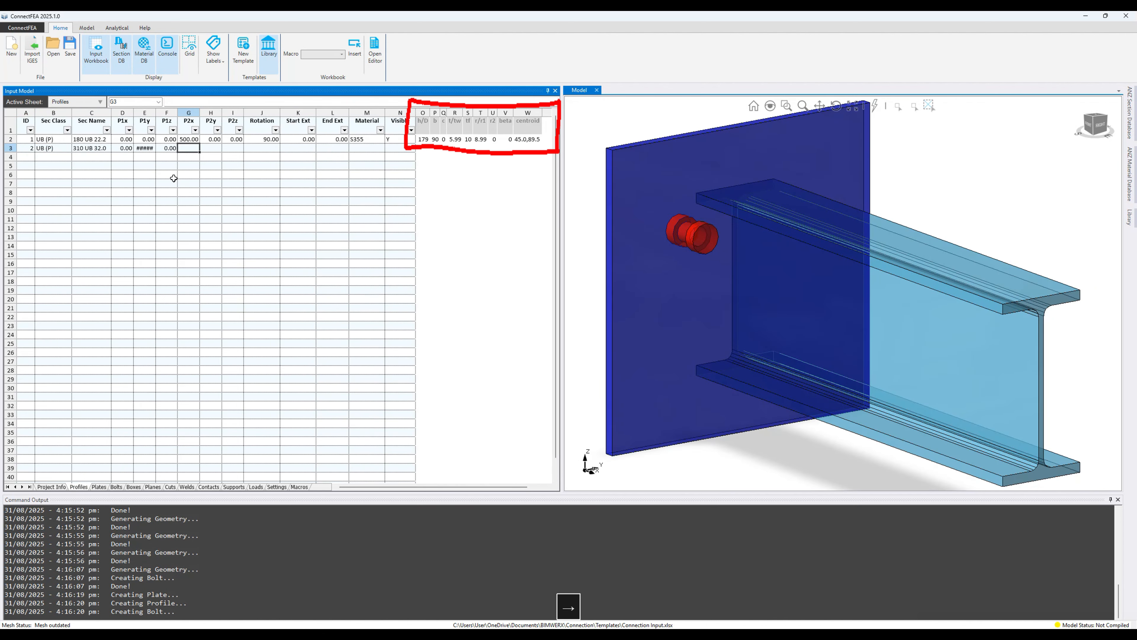
{"action": "type", "text": "0"}
{"action": "key", "text": "Right"}
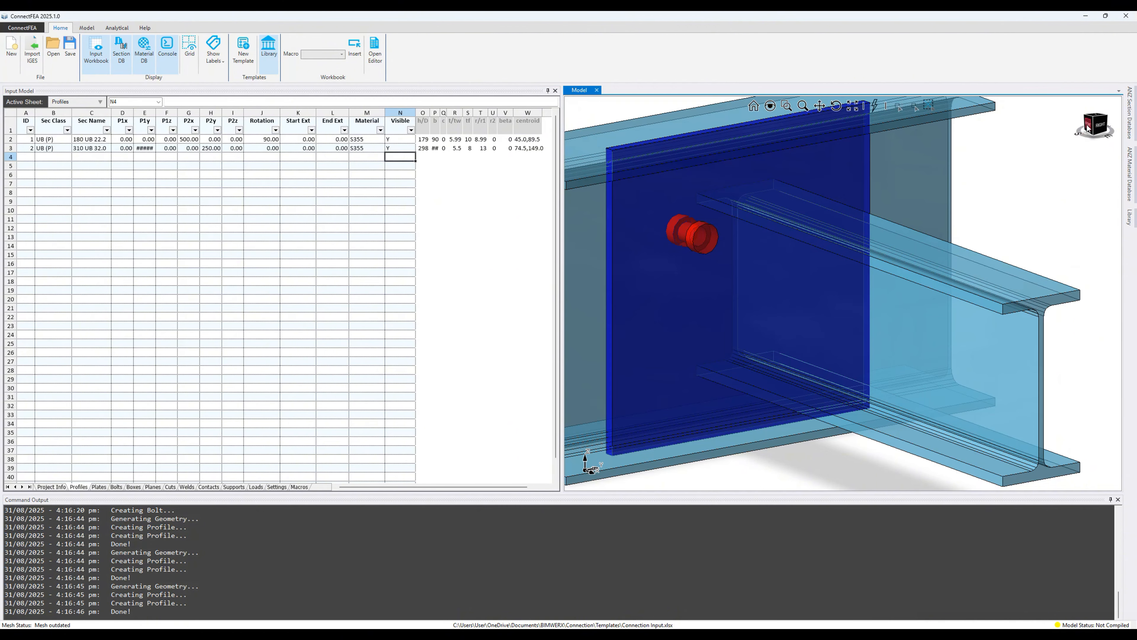
{"action": "left_click", "coordinate": [1088, 127]}
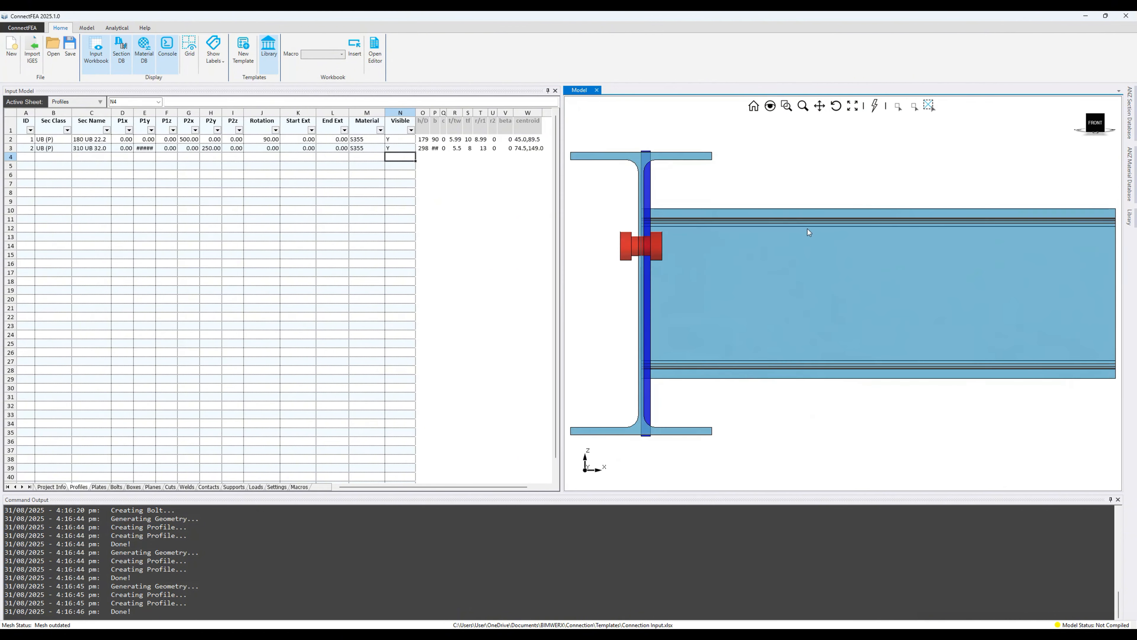
{"action": "left_click", "coordinate": [99, 487]}
Step: Set plate P1x to =Profiles!R3/2, half the column web thickness (2.75)
{"action": "left_click", "coordinate": [158, 139]}
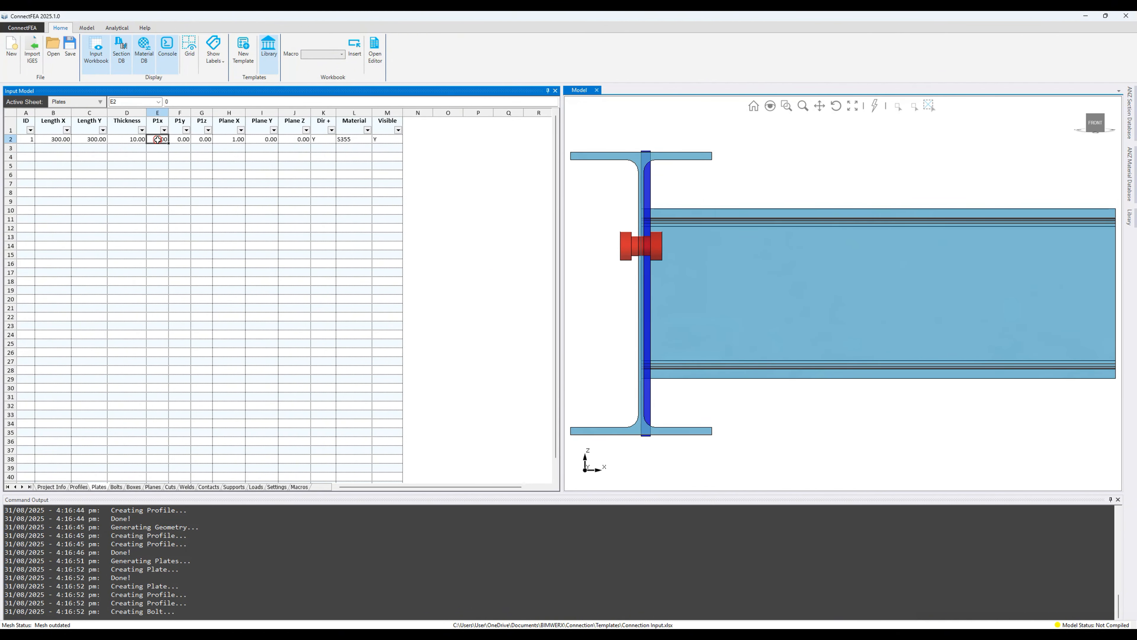
{"action": "type", "text": "="}
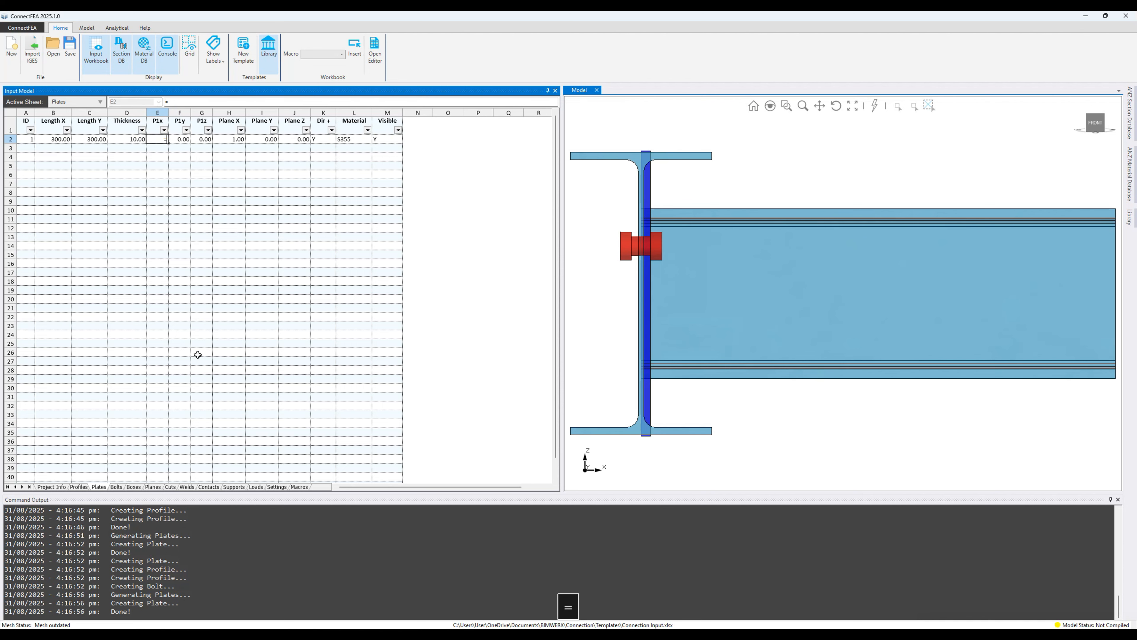
{"action": "left_click", "coordinate": [79, 487]}
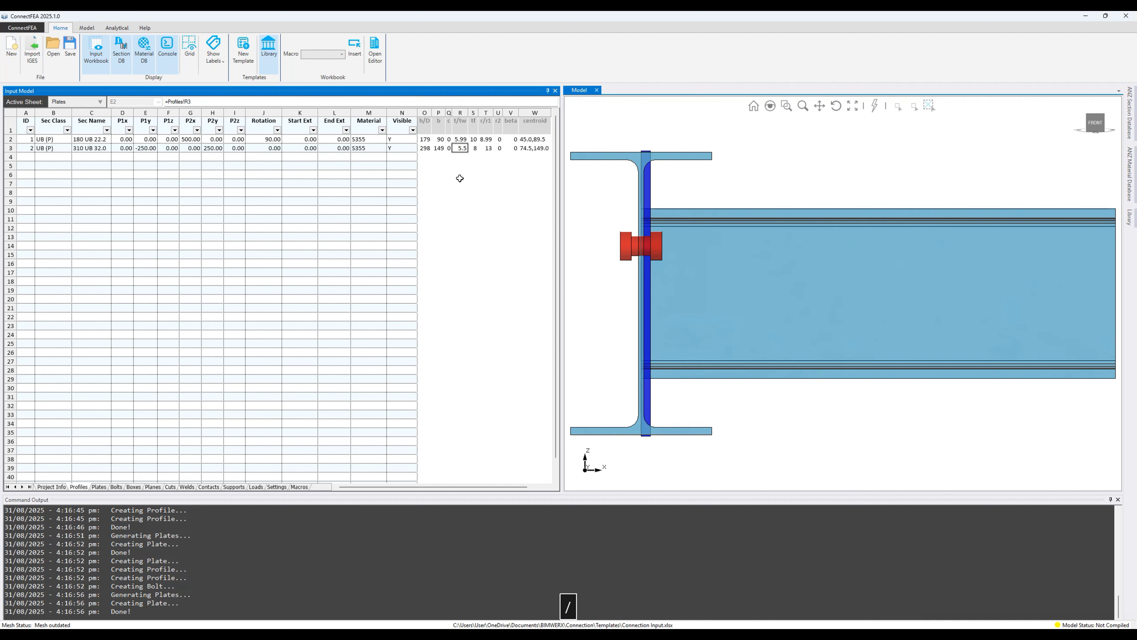
{"action": "key", "text": "Return"}
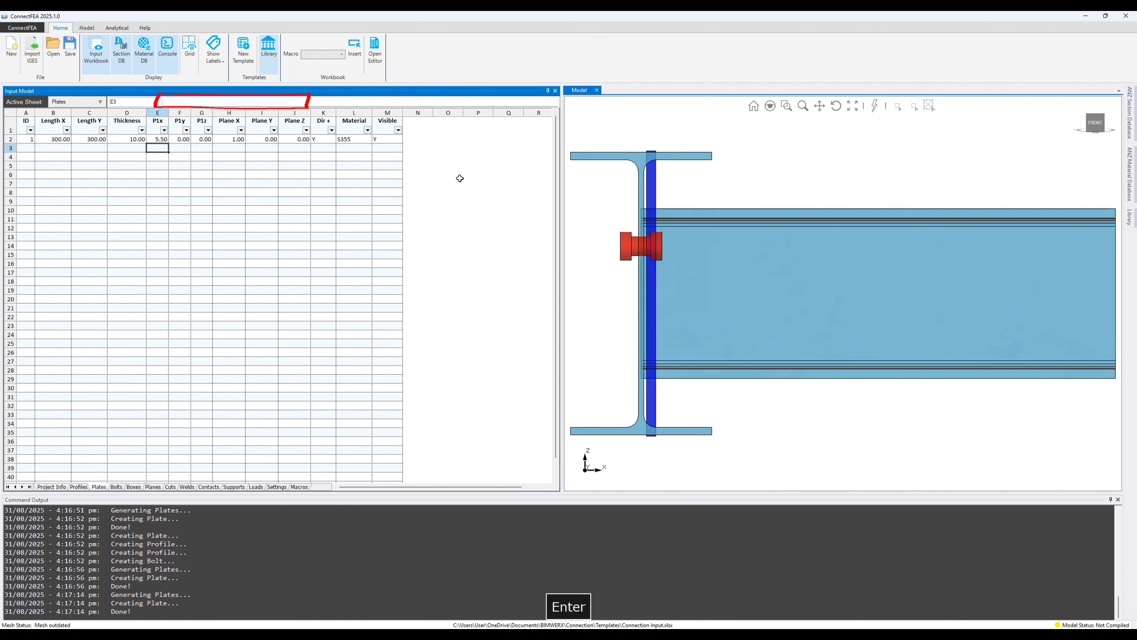
{"action": "left_click", "coordinate": [159, 139]}
{"action": "left_click", "coordinate": [210, 102]}
{"action": "type", "text": "/2"}
{"action": "key", "text": "Return"}
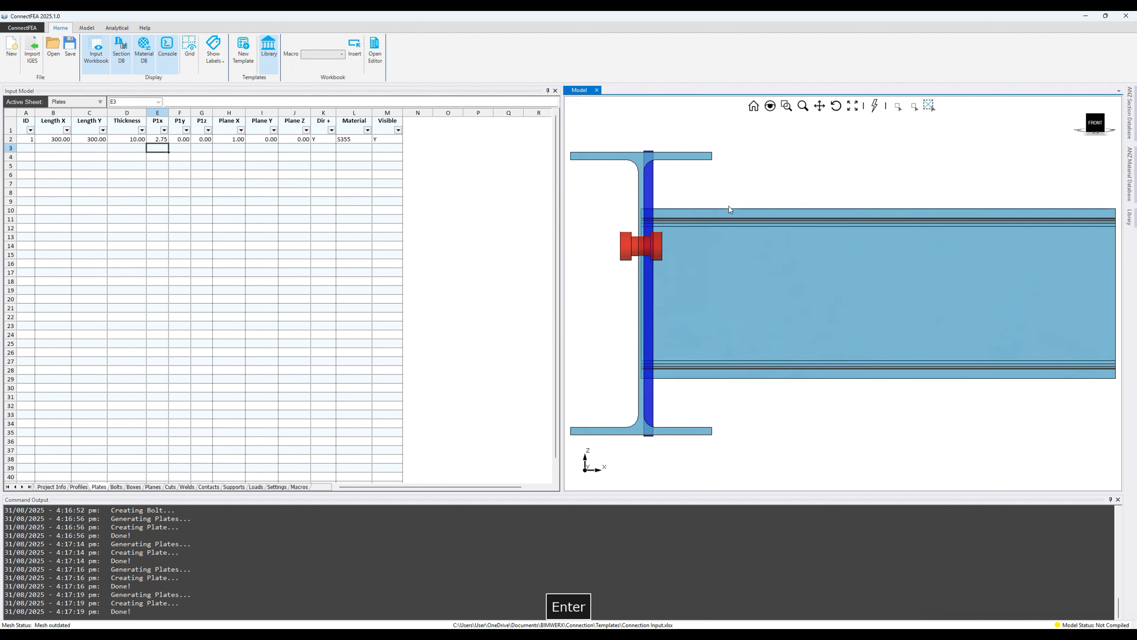
Step: Link the plate's Length Y to the column width, Profiles!P3, giving 149
{"action": "scroll", "coordinate": [649, 213], "scroll_direction": "up", "scroll_amount": 4}
{"action": "scroll", "coordinate": [659, 212], "scroll_direction": "down", "scroll_amount": 5}
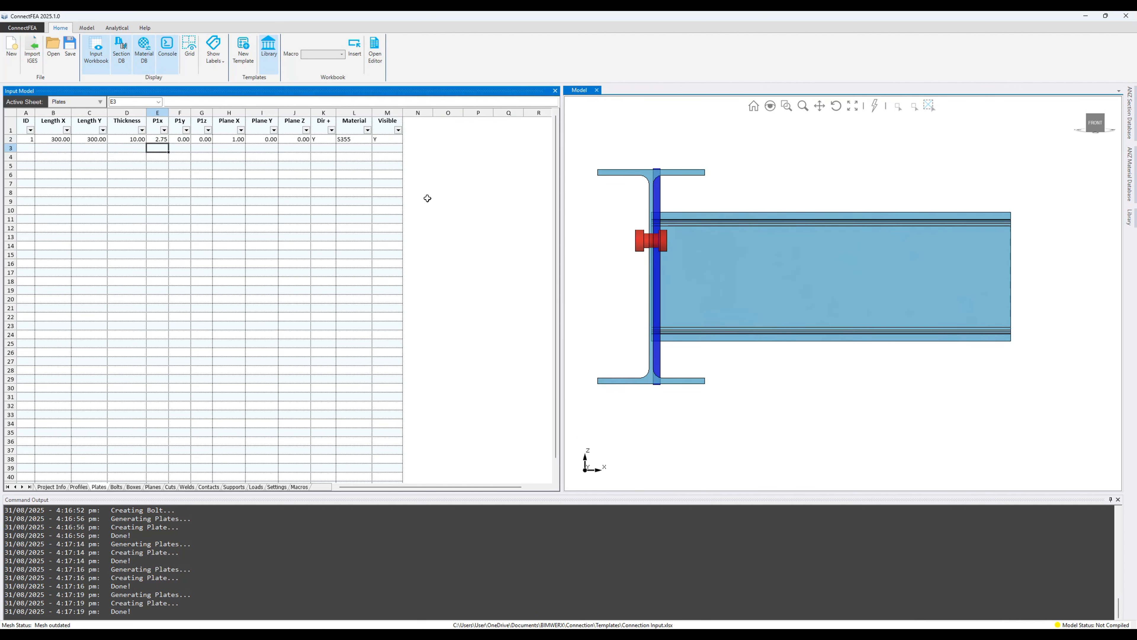
{"action": "left_click", "coordinate": [59, 140]}
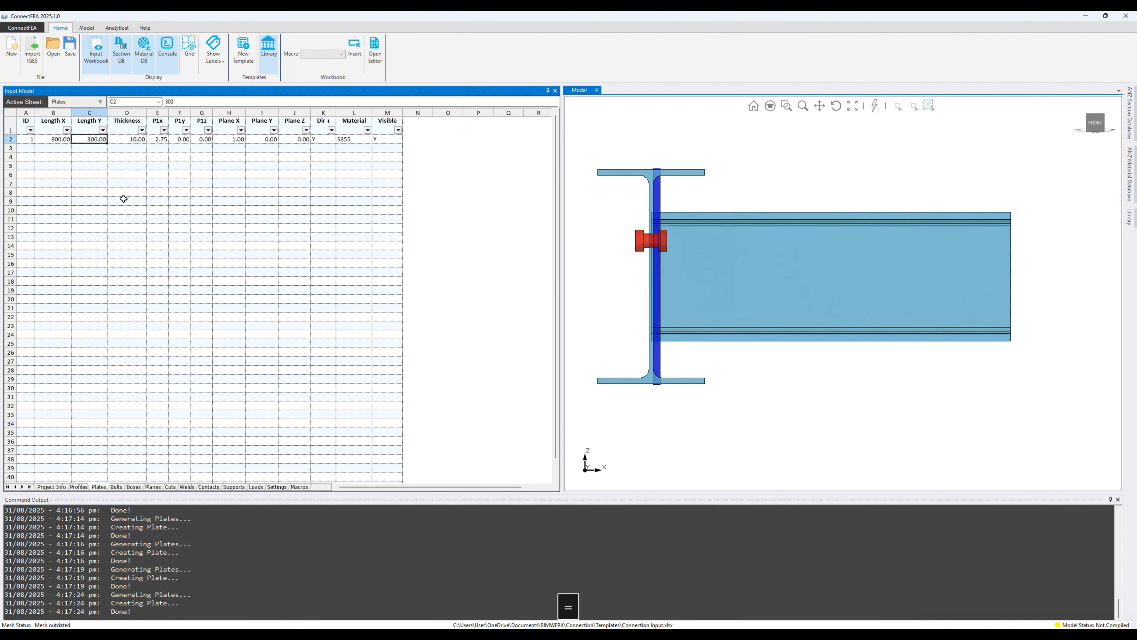
{"action": "left_click", "coordinate": [78, 486]}
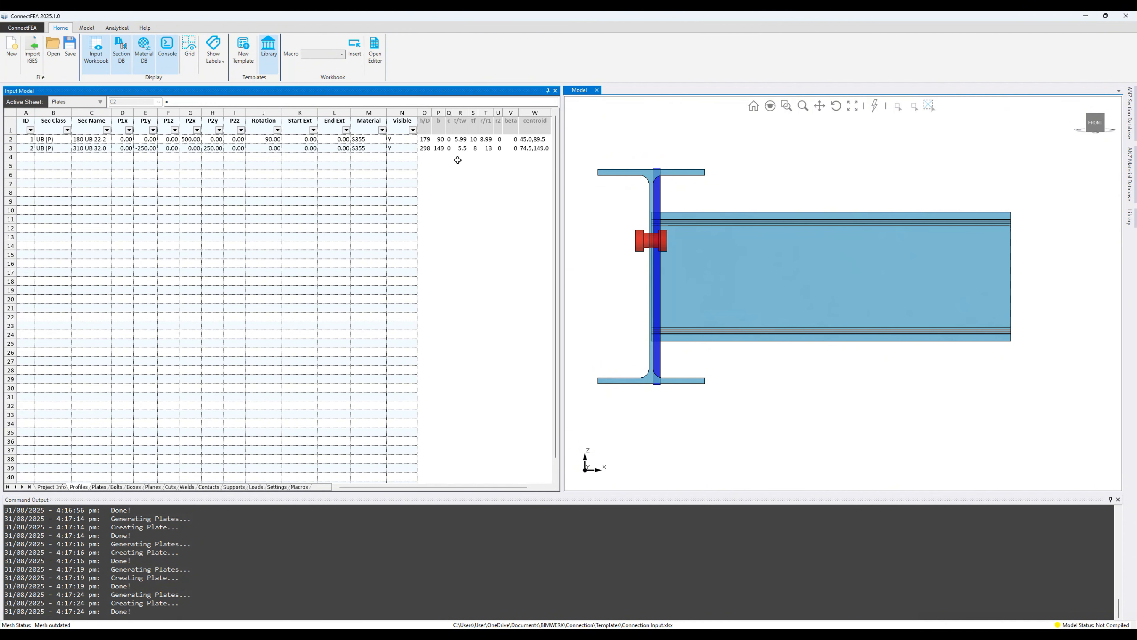
{"action": "key", "text": "Return"}
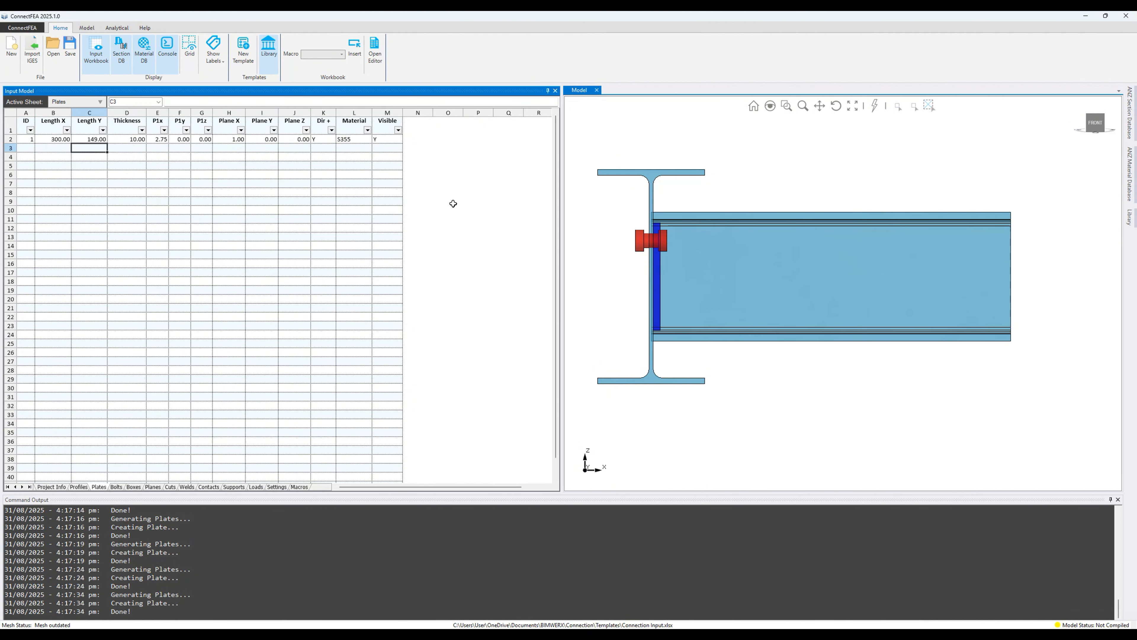
Step: Tie the endplate height to the beam depth minus 100 (=Profiles!O3-100), giving 198
{"action": "middle_click_drag", "start_coordinate": [703, 245], "coordinate": [666, 248]}
{"action": "left_click", "coordinate": [89, 139]}
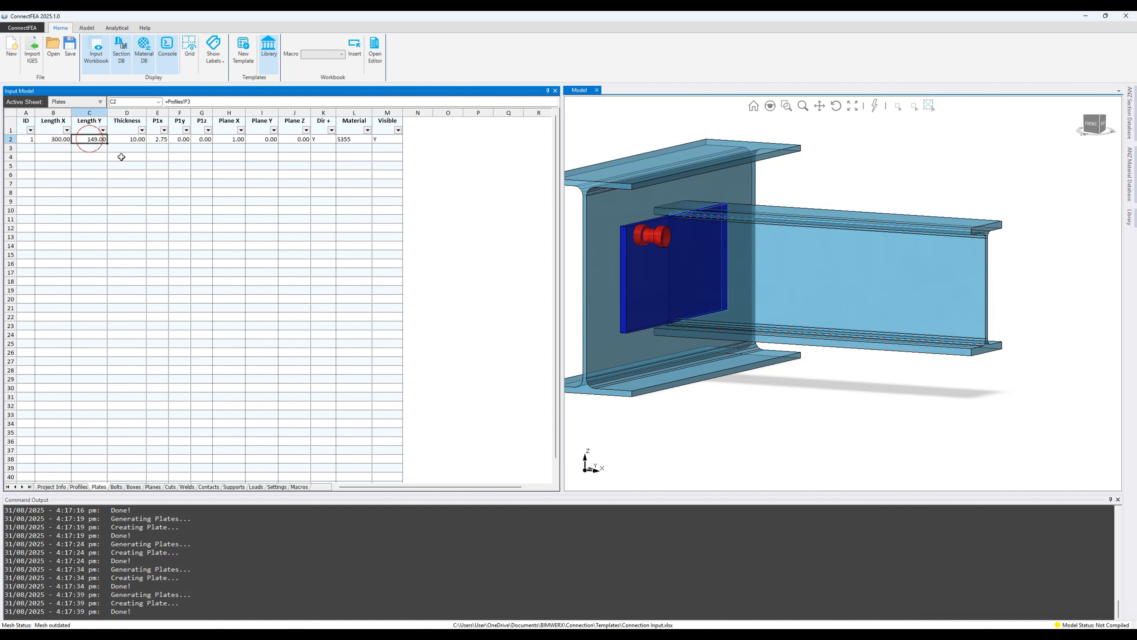
{"action": "type", "text": "="}
{"action": "left_click", "coordinate": [79, 486]}
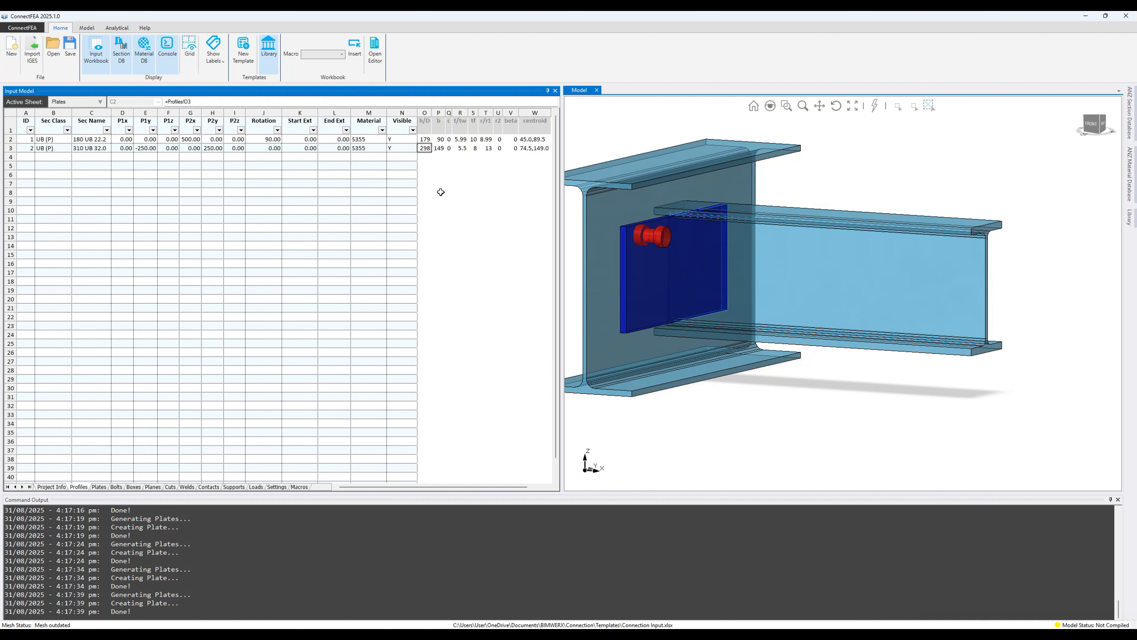
{"action": "key", "text": "Return"}
{"action": "left_click", "coordinate": [103, 139]}
{"action": "left_click", "coordinate": [214, 102]}
{"action": "type", "text": "-50"}
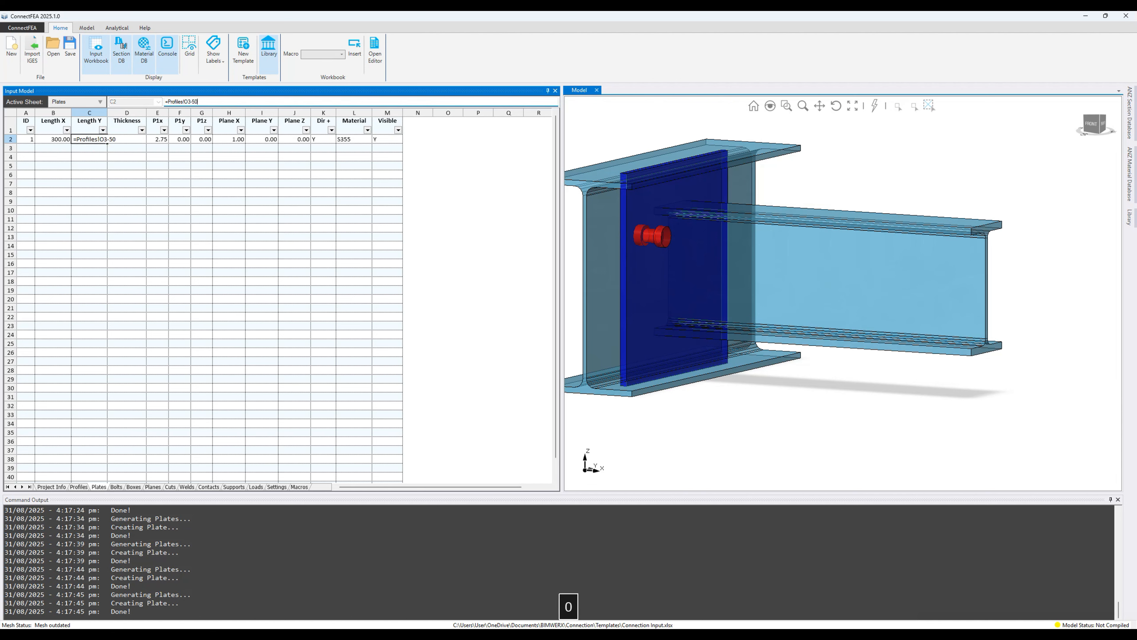
{"action": "key", "text": "Return"}
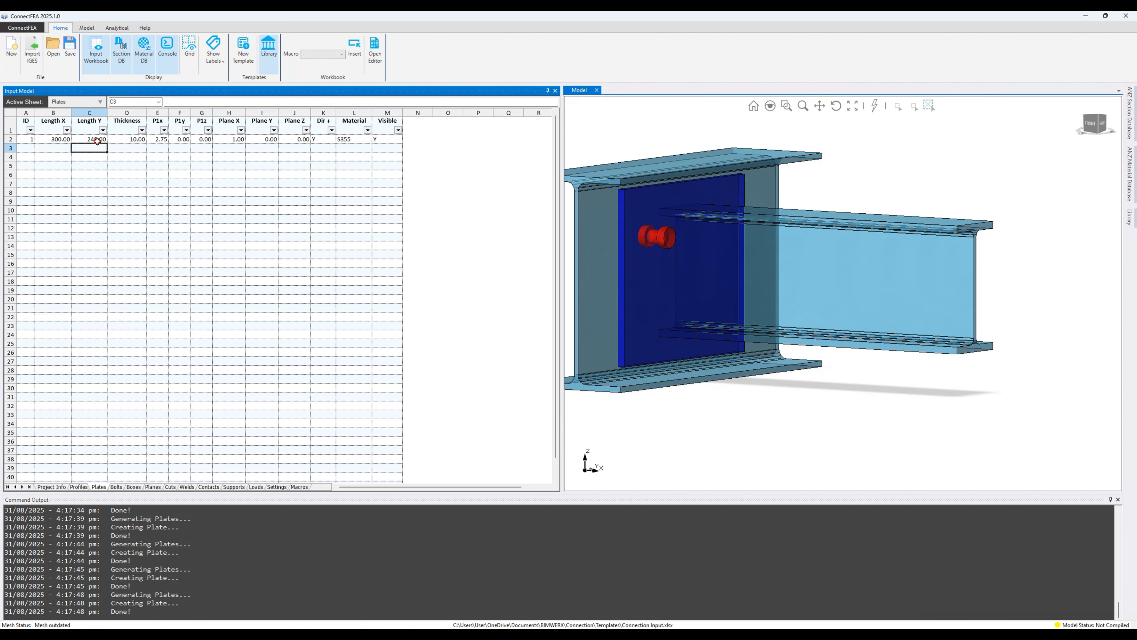
{"action": "left_click", "coordinate": [97, 141]}
{"action": "left_click_drag", "start_coordinate": [203, 102], "coordinate": [194, 102]}
{"action": "type", "text": "100"}
{"action": "key", "text": "Return"}
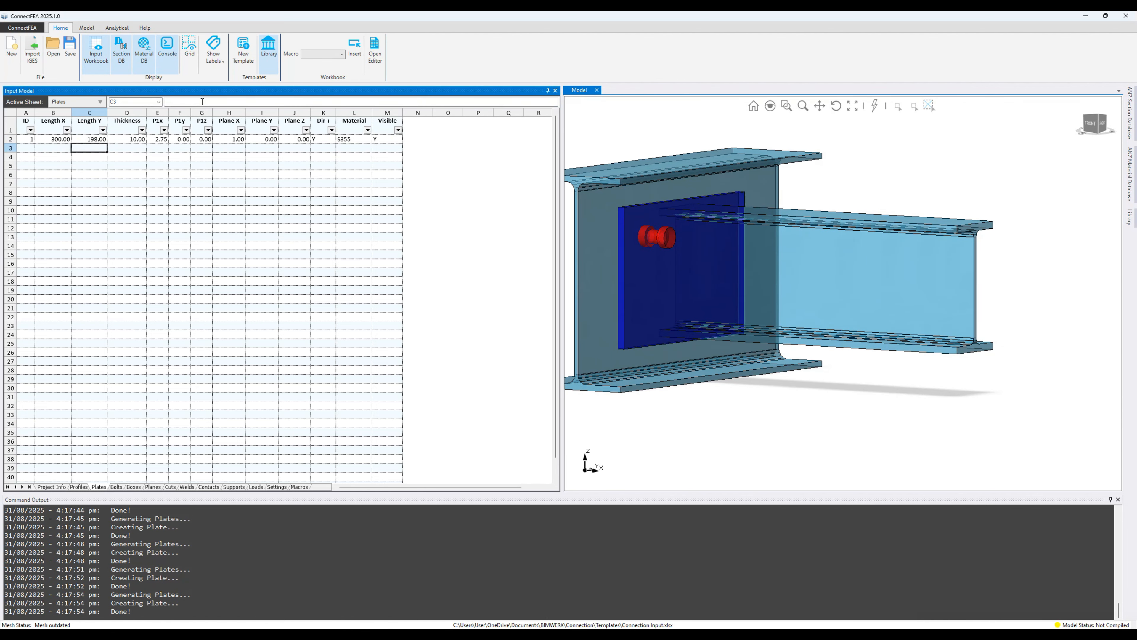
Step: Set the endplate width to 175 and check it from side and front views
{"action": "mouse_move", "coordinate": [848, 179]}
{"action": "middle_mouse_down"}
{"action": "mouse_move", "coordinate": [760, 172]}
{"action": "mouse_move", "coordinate": [828, 182]}
{"action": "middle_mouse_up"}
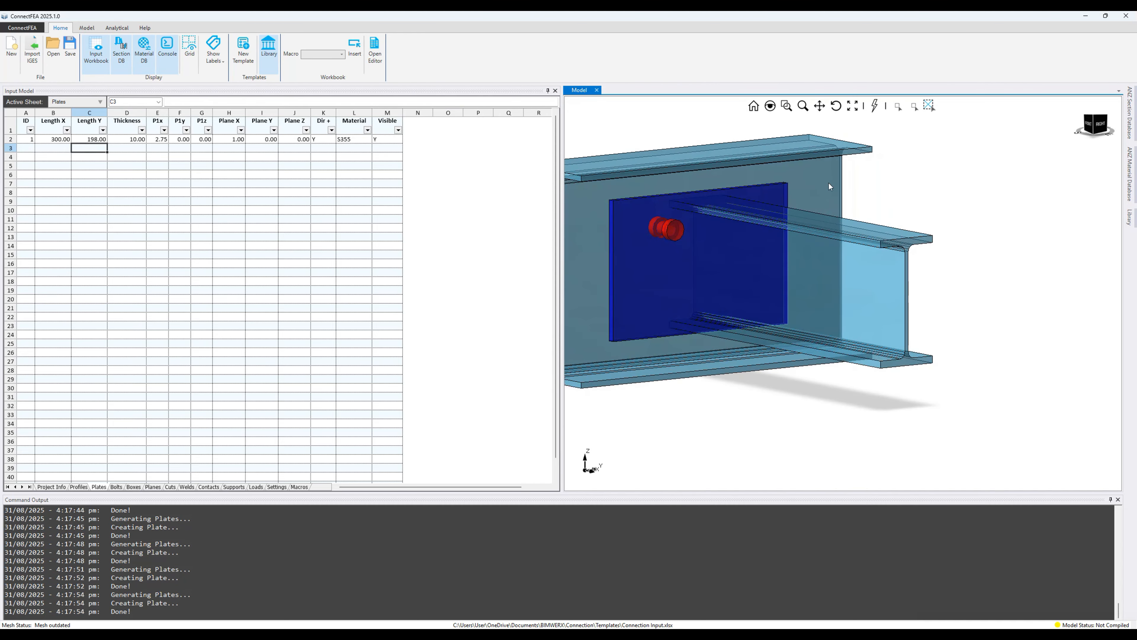
{"action": "left_click", "coordinate": [62, 139]}
{"action": "type", "text": "150"}
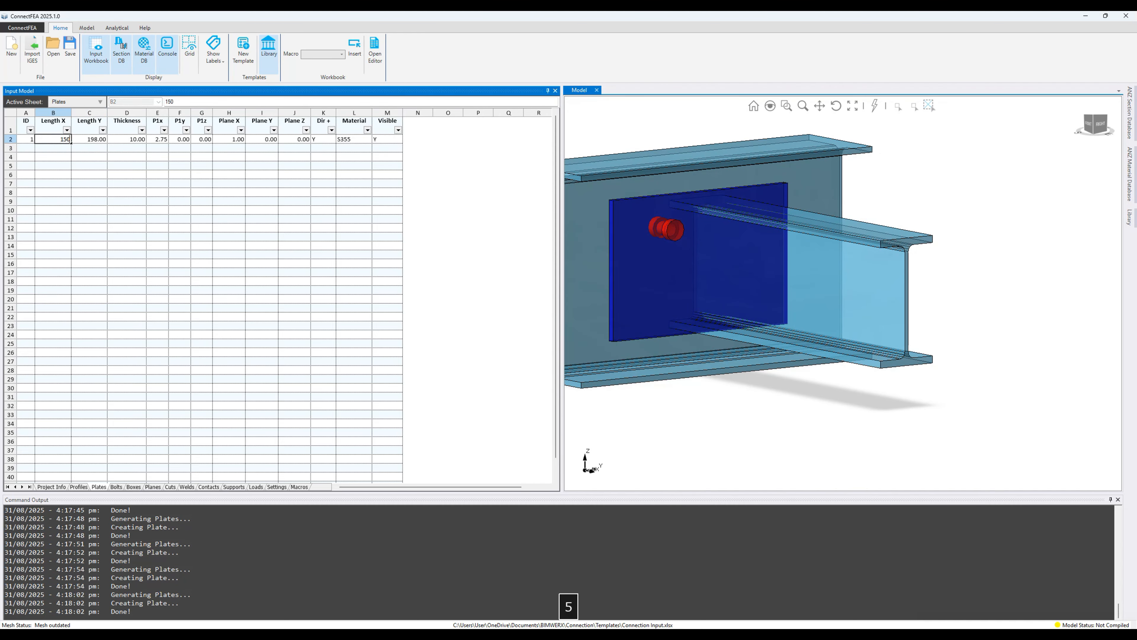
{"action": "key", "text": "Return"}
{"action": "left_click", "coordinate": [1100, 124]}
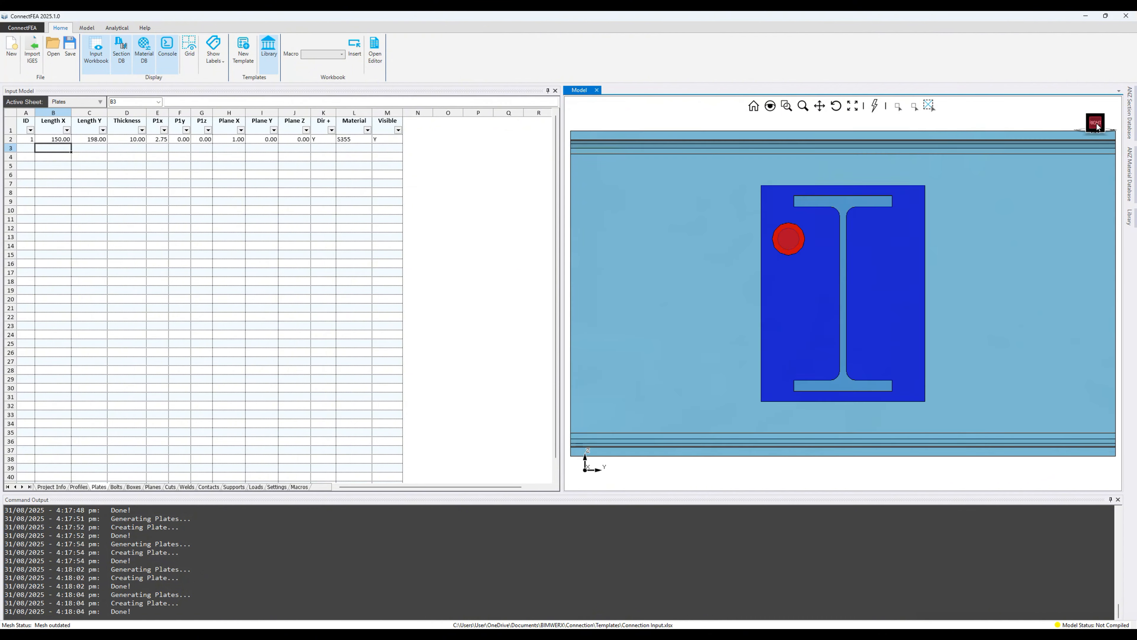
{"action": "left_click", "coordinate": [59, 141]}
{"action": "type", "text": "175"}
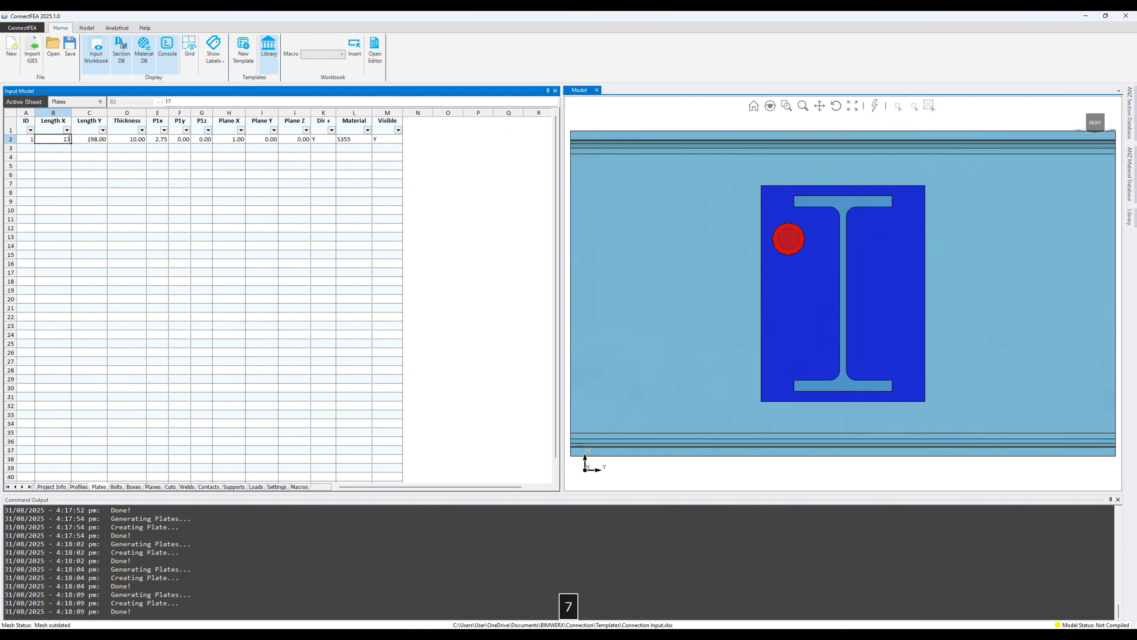
{"action": "key", "text": "Return"}
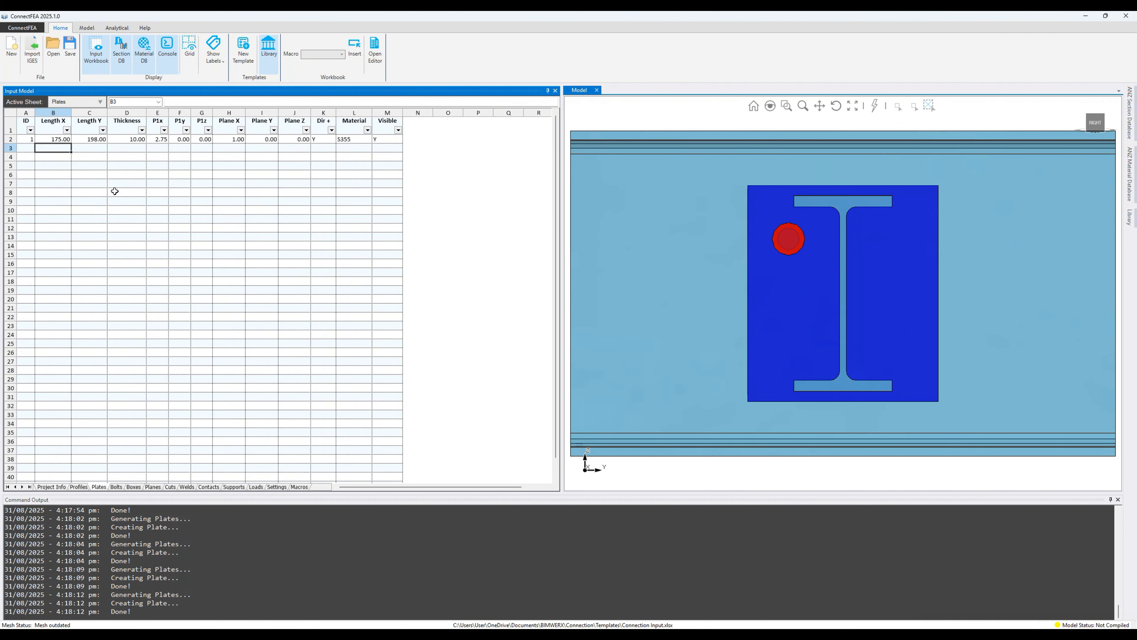
{"action": "middle_click_drag", "start_coordinate": [782, 286], "coordinate": [889, 273]}
{"action": "left_click", "coordinate": [1089, 123]}
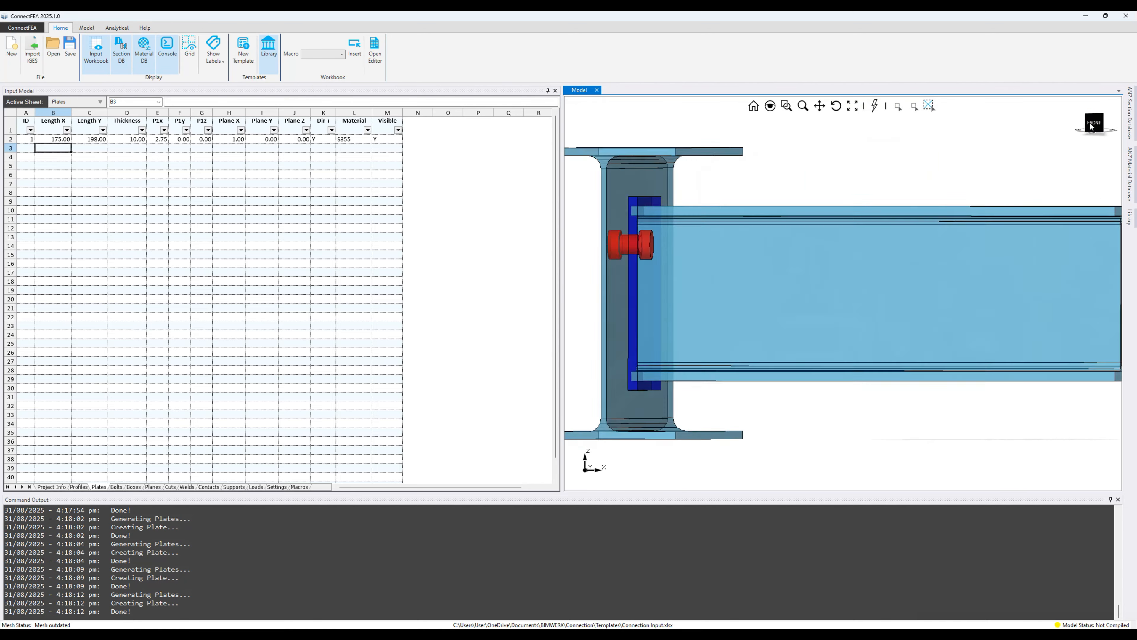
{"action": "scroll", "coordinate": [634, 238], "scroll_direction": "up", "scroll_amount": 3}
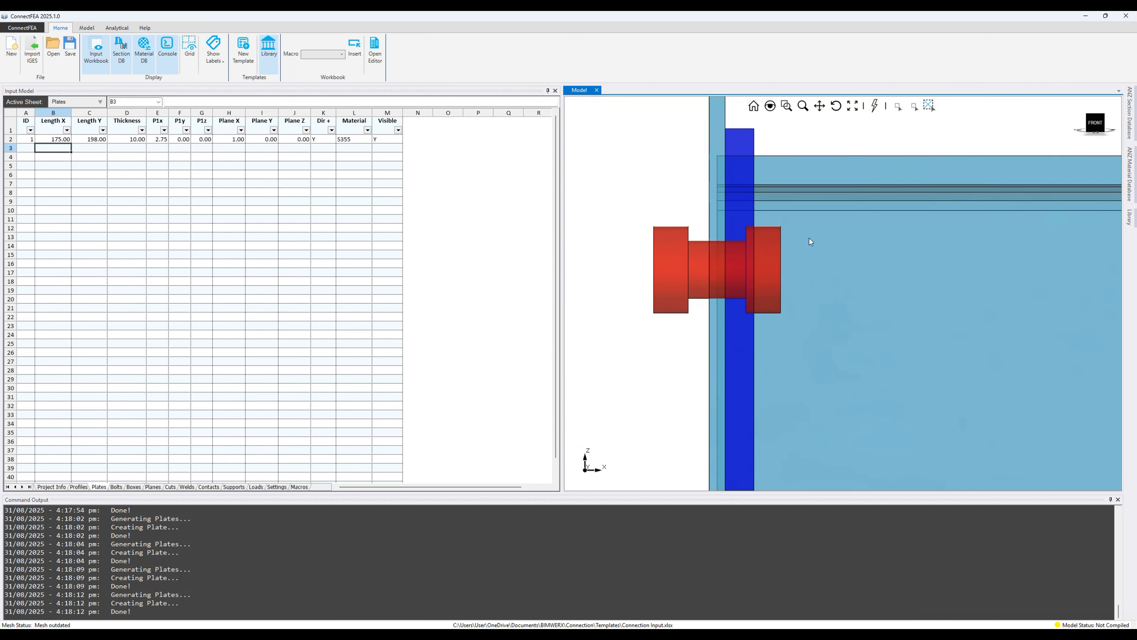
{"action": "left_click", "coordinate": [117, 486]}
{"action": "left_click", "coordinate": [68, 139]}
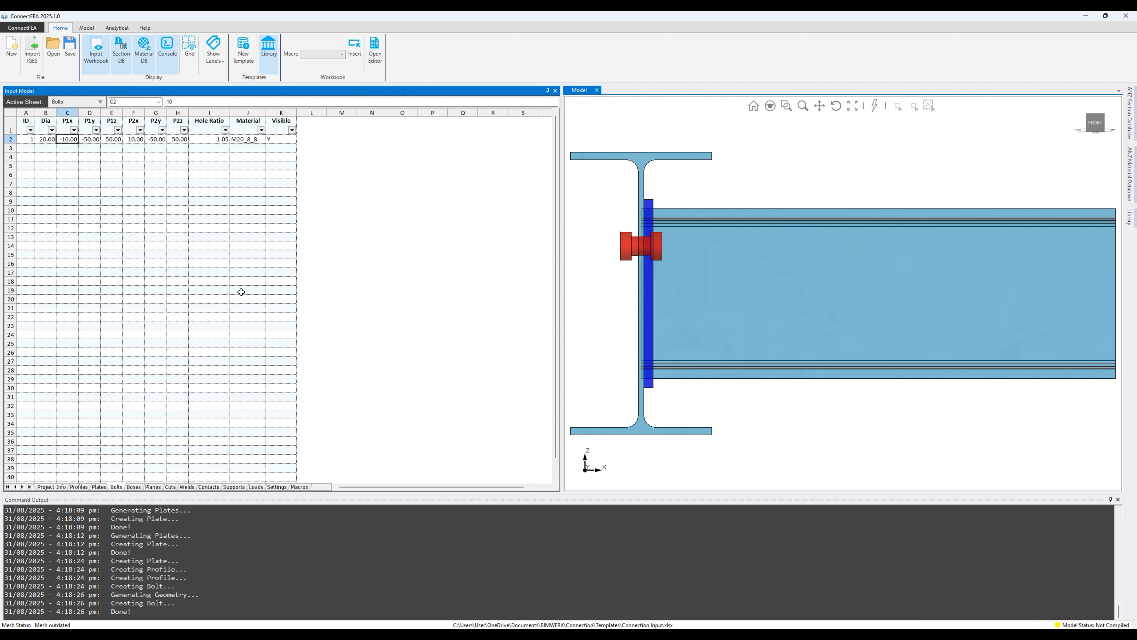
Step: Set bolt P1x to negative half the column web thickness from Profiles!R3, giving -2.75
{"action": "type", "text": "="}
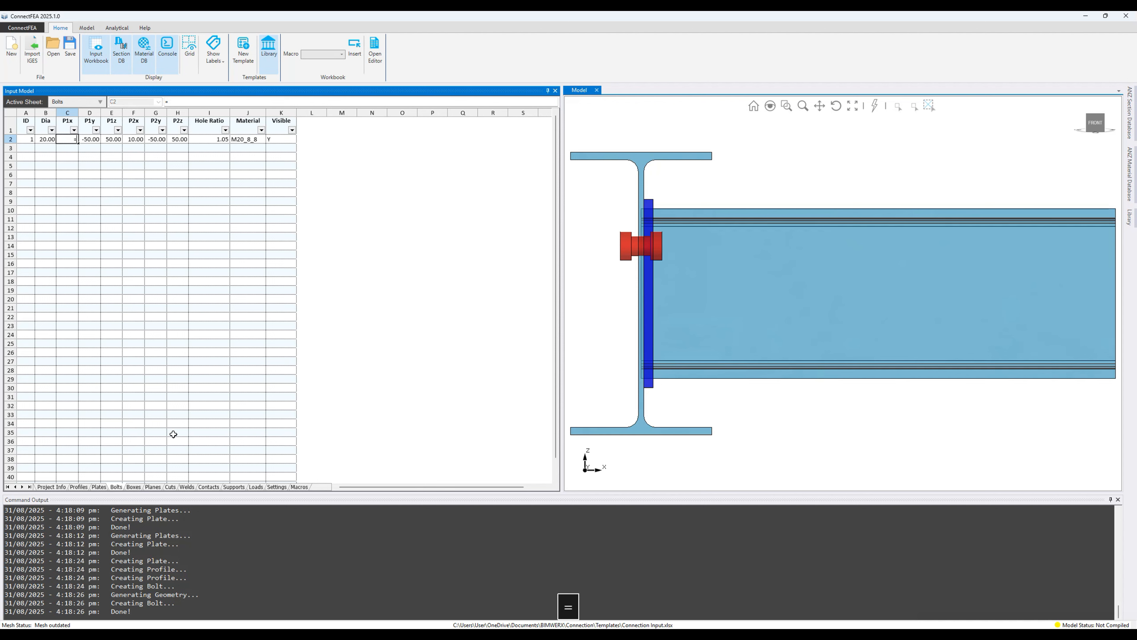
{"action": "left_click", "coordinate": [81, 488]}
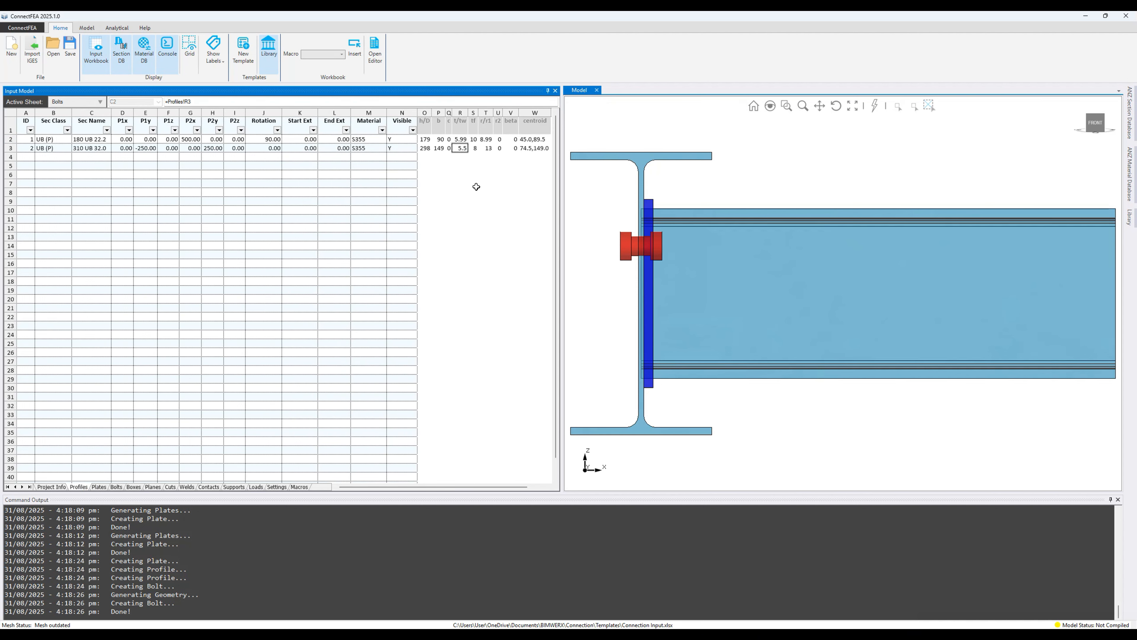
{"action": "key", "text": "Return"}
{"action": "double_click", "coordinate": [72, 139]}
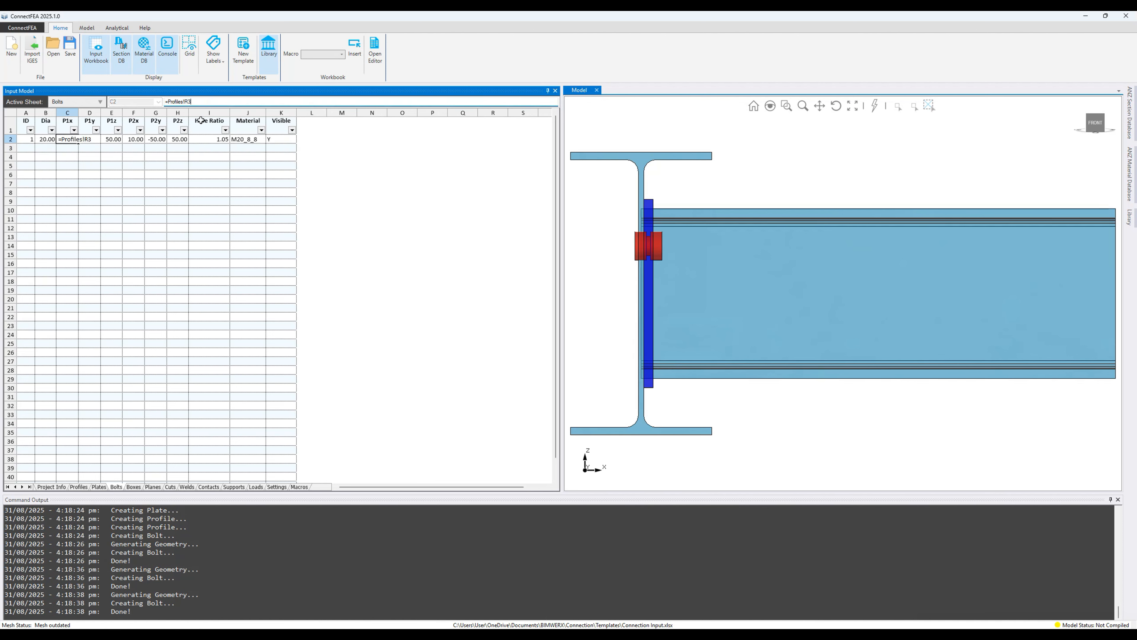
{"action": "key", "text": "Left"}
{"action": "key", "text": "Left"}
{"action": "key", "text": "Left"}
{"action": "key", "text": "Left"}
{"action": "key", "text": "Left"}
{"action": "type", "text": "("}
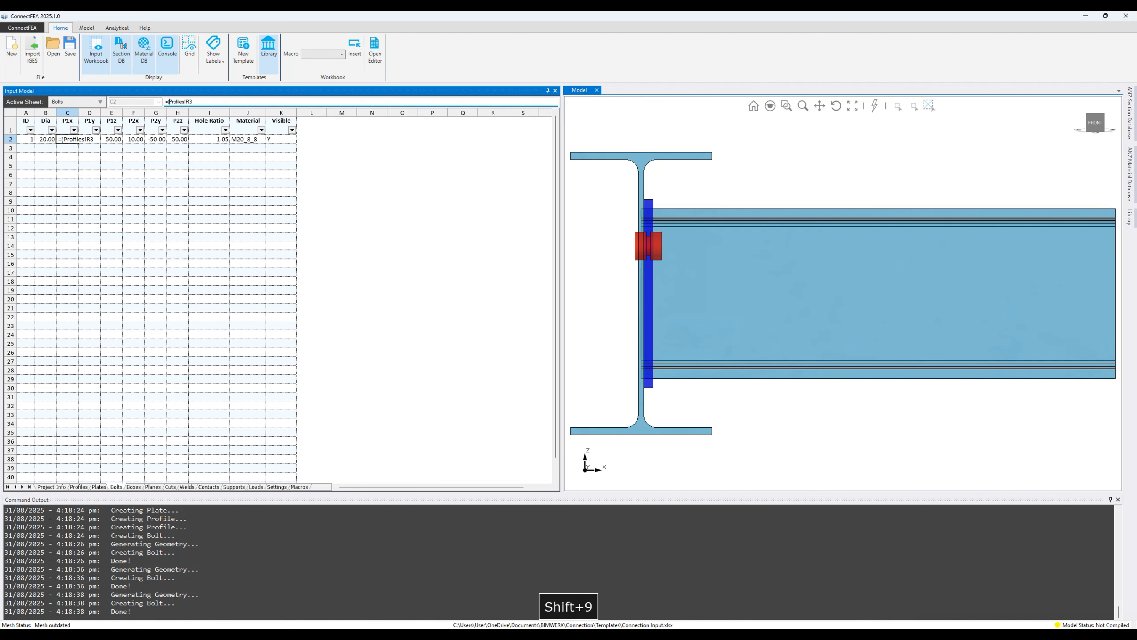
{"action": "key", "text": "Right"}
{"action": "key", "text": "Right"}
{"action": "key", "text": "Right"}
{"action": "key", "text": "Right"}
{"action": "type", "text": ")"}
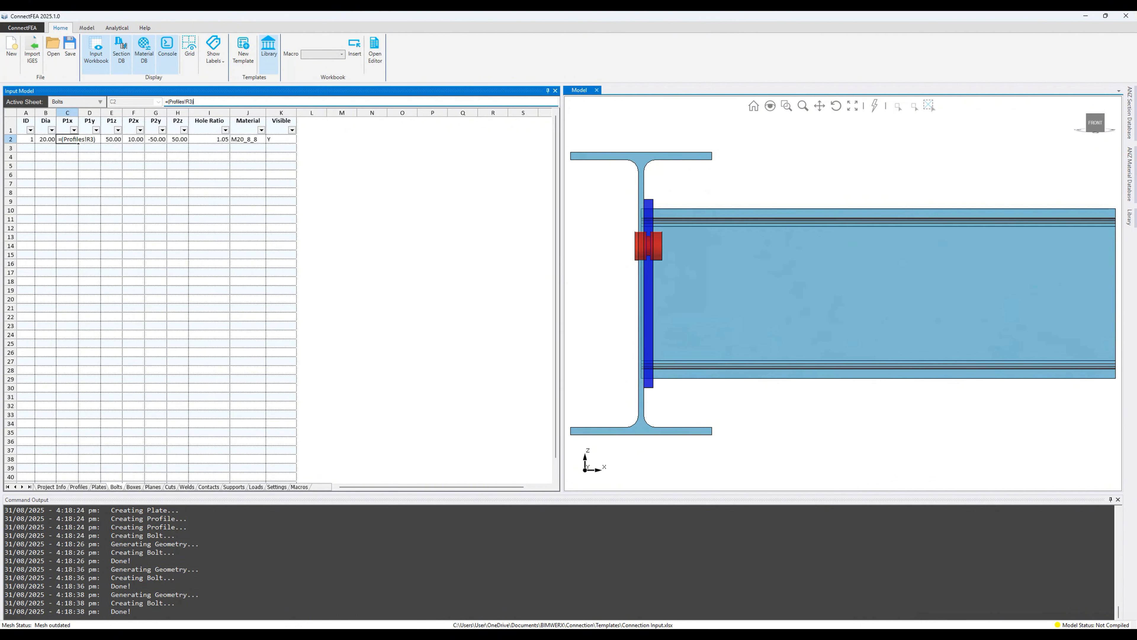
{"action": "type", "text": "*"}
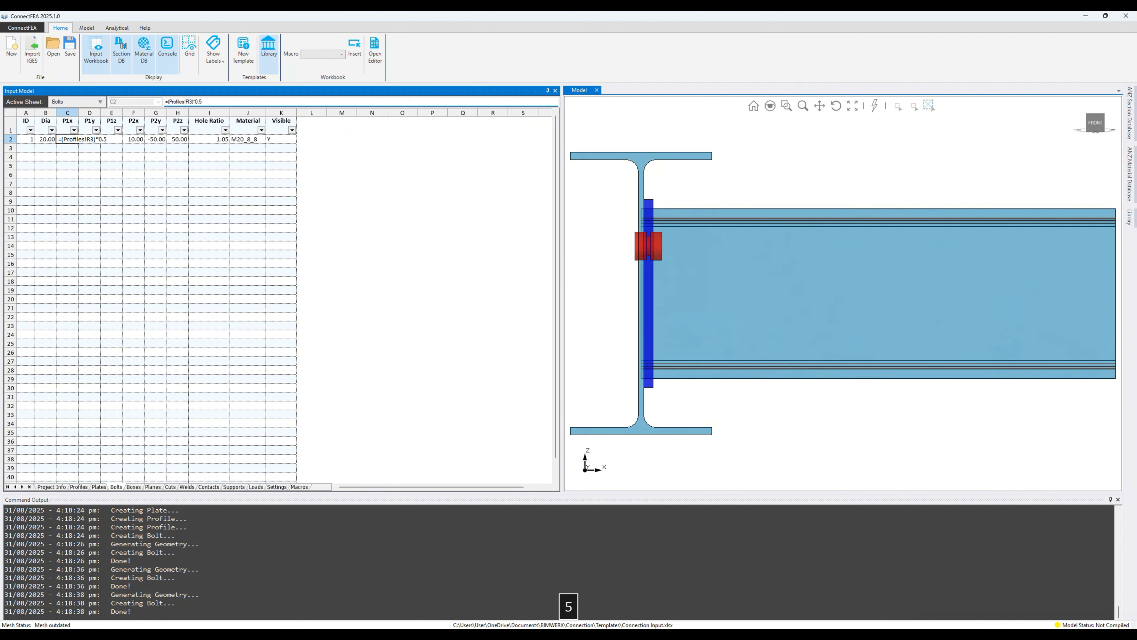
{"action": "key", "text": "Return"}
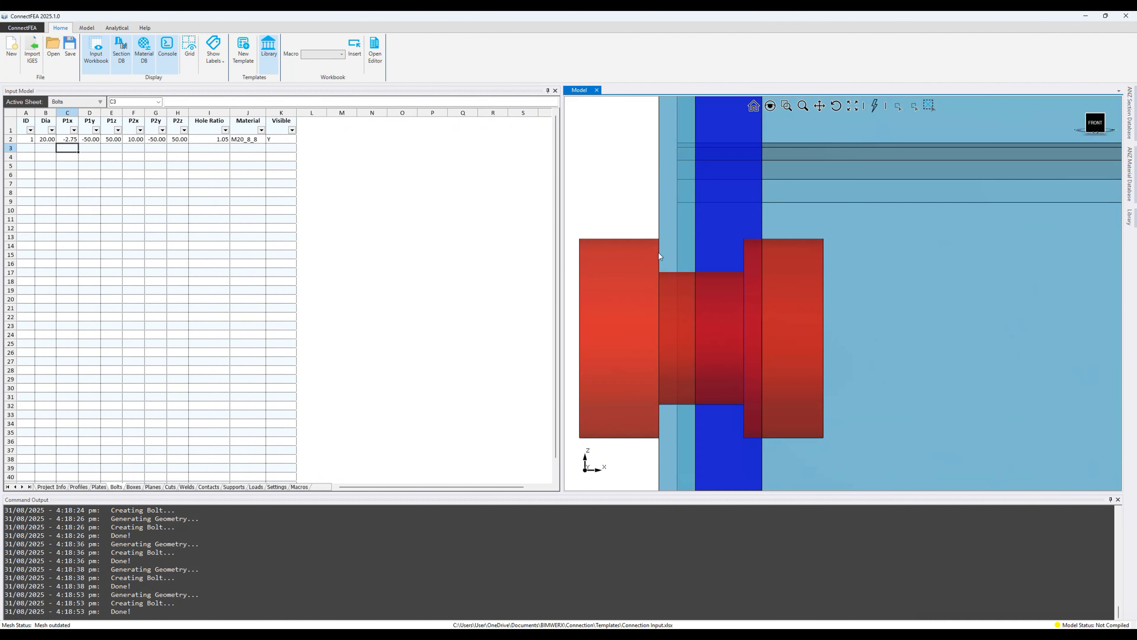
Step: Set bolt P2x to =(-1*C2)+Plates!D2, adding the plate thickness to give 12.75
{"action": "left_click", "coordinate": [133, 138]}
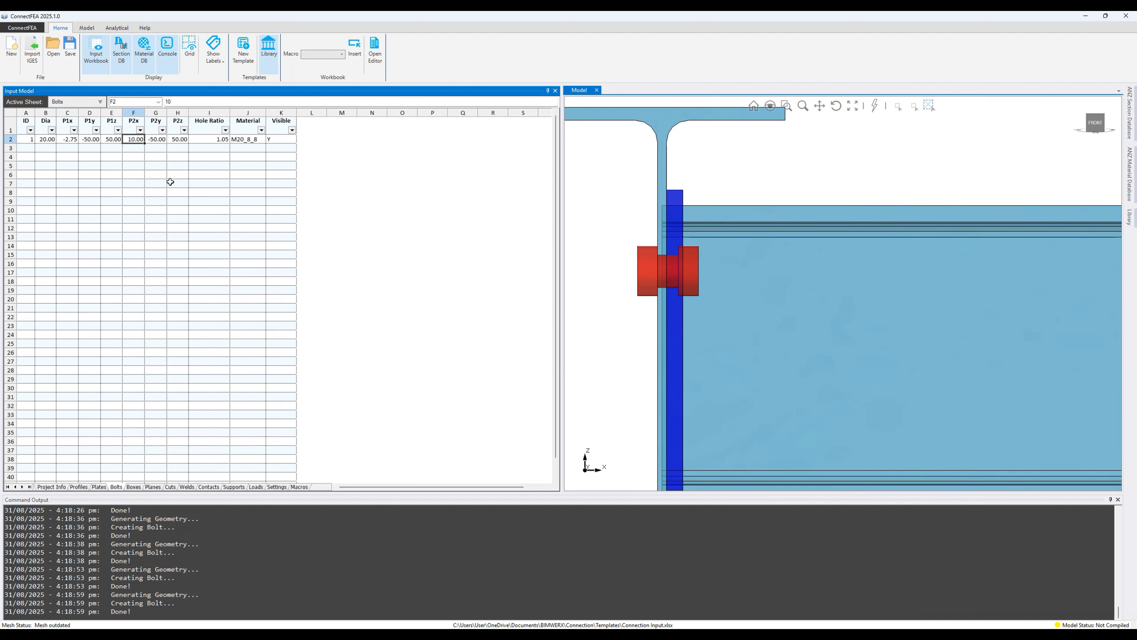
{"action": "type", "text": "=-1*"}
{"action": "left_click", "coordinate": [67, 138]}
{"action": "left_click", "coordinate": [168, 101]}
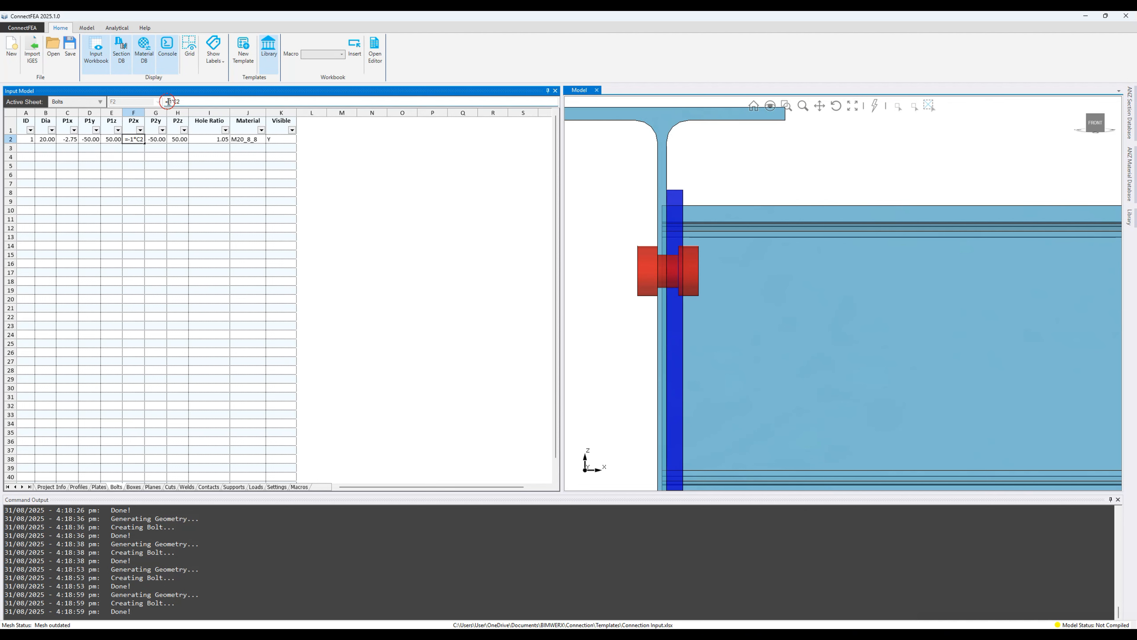
{"action": "type", "text": "("}
{"action": "key", "text": "End"}
{"action": "type", "text": ")+"}
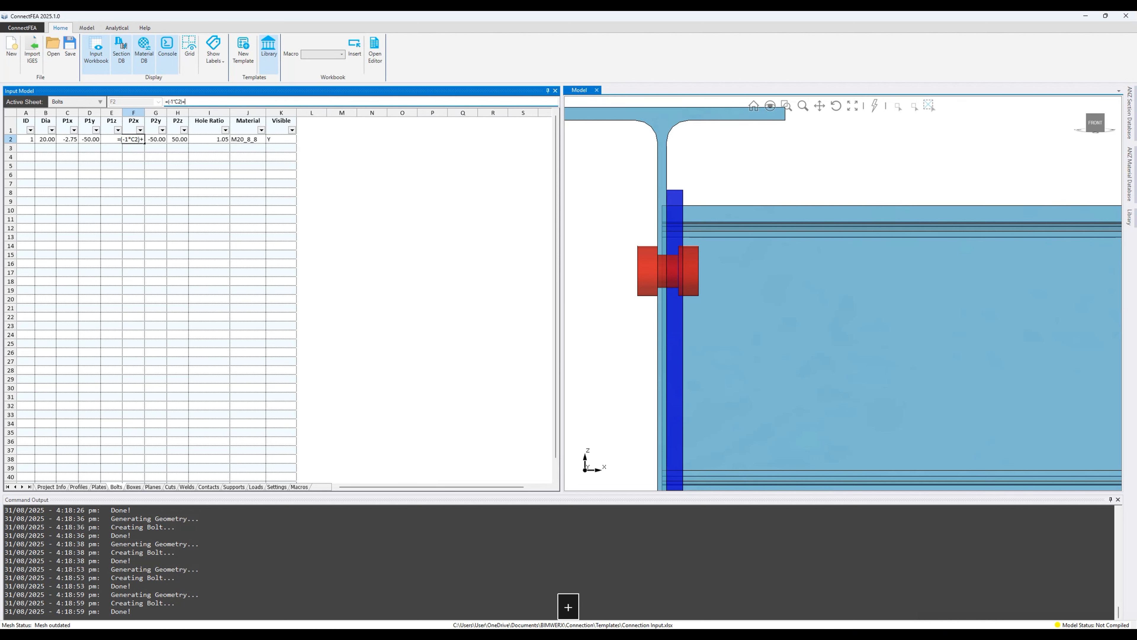
{"action": "left_click", "coordinate": [99, 487]}
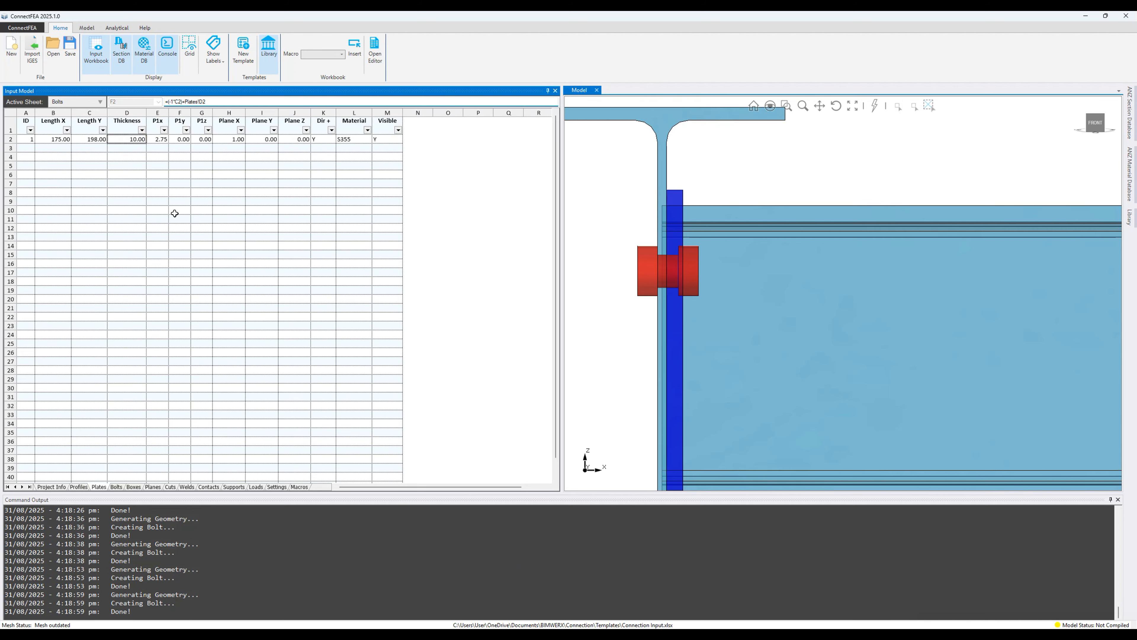
{"action": "key", "text": "Return"}
{"action": "left_click", "coordinate": [757, 106]}
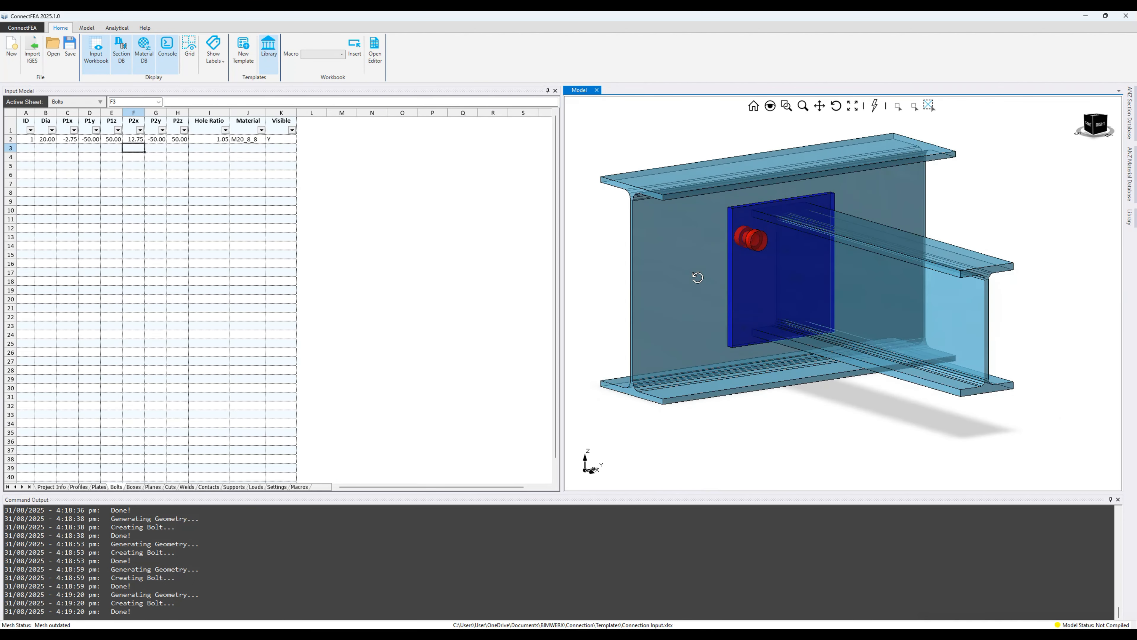
{"action": "left_click", "coordinate": [11, 139]}
Step: Paste bolt 1 as a second bolt row and set its P1y to =D2
{"action": "key", "text": "ctrl+c"}
{"action": "left_click", "coordinate": [31, 148]}
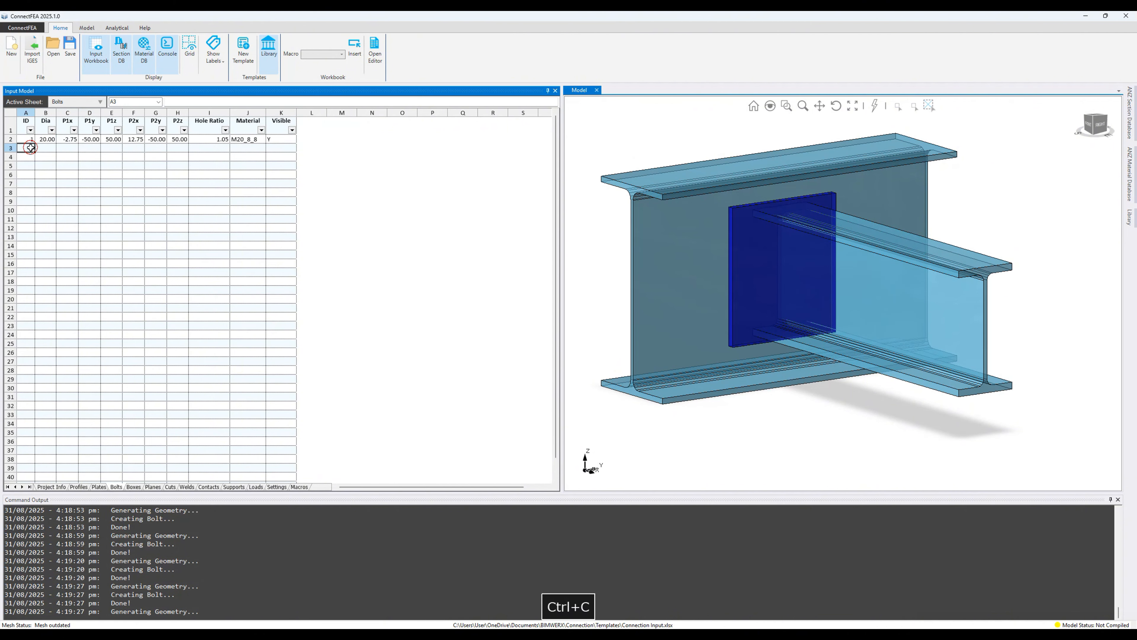
{"action": "key", "text": "ctrl+v"}
{"action": "left_click", "coordinate": [70, 150]}
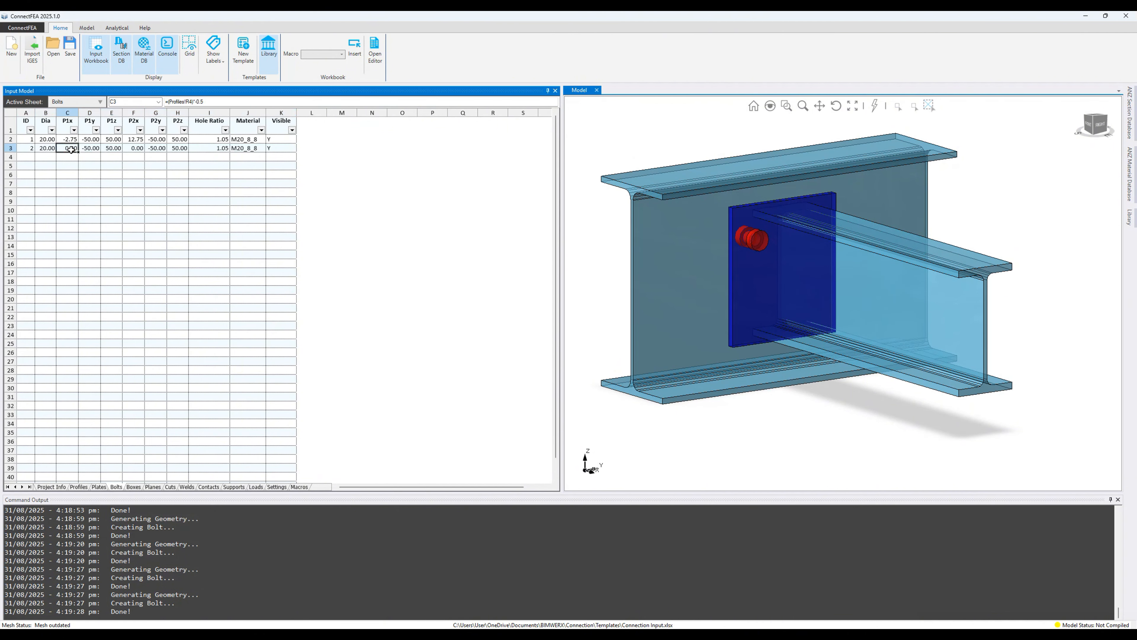
{"action": "key", "text": "F2"}
{"action": "key", "text": "Return"}
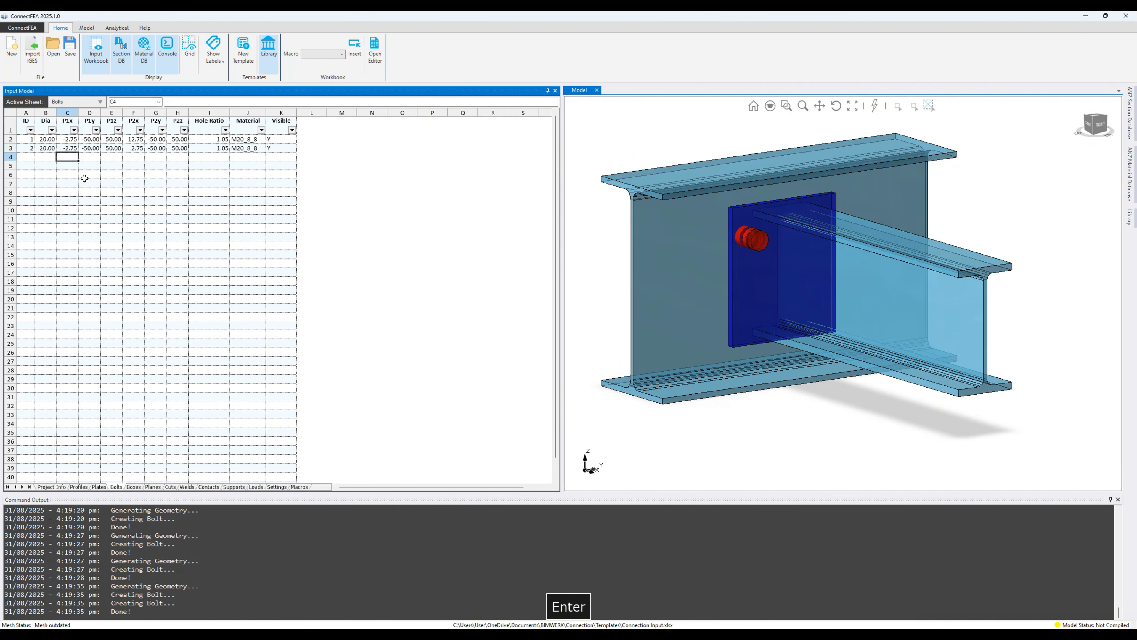
{"action": "key", "text": "Tab"}
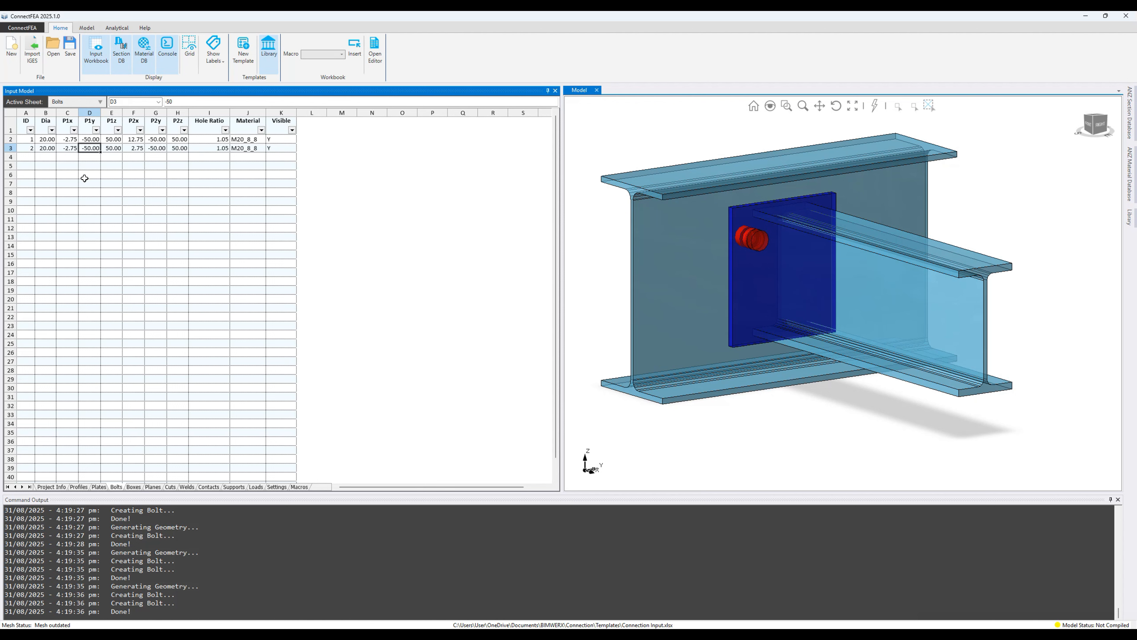
{"action": "type", "text": "="}
{"action": "key", "text": "Escape"}
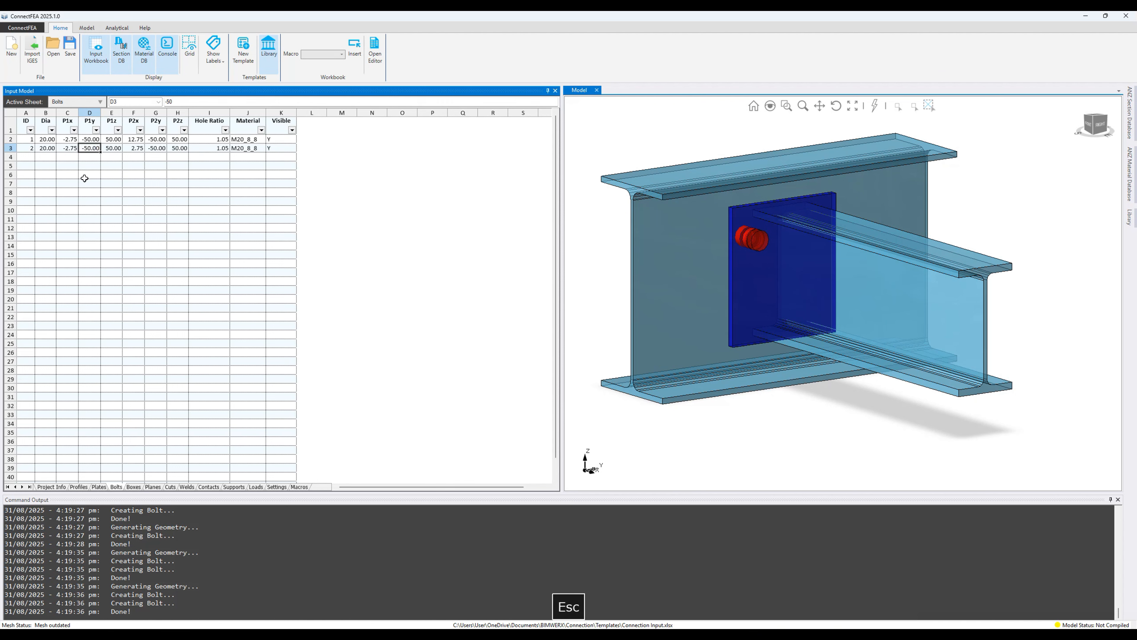
{"action": "type", "text": "="}
{"action": "key", "text": "Up"}
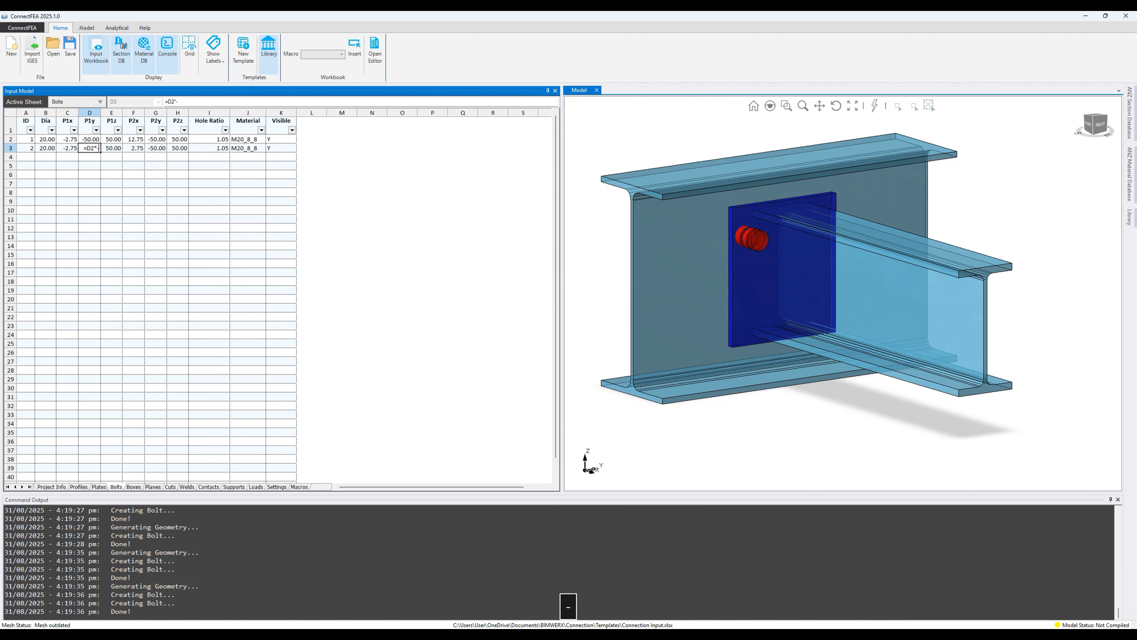
{"action": "key", "text": "Return"}
{"action": "key", "text": "Right"}
{"action": "key", "text": "Right"}
{"action": "key", "text": "Right"}
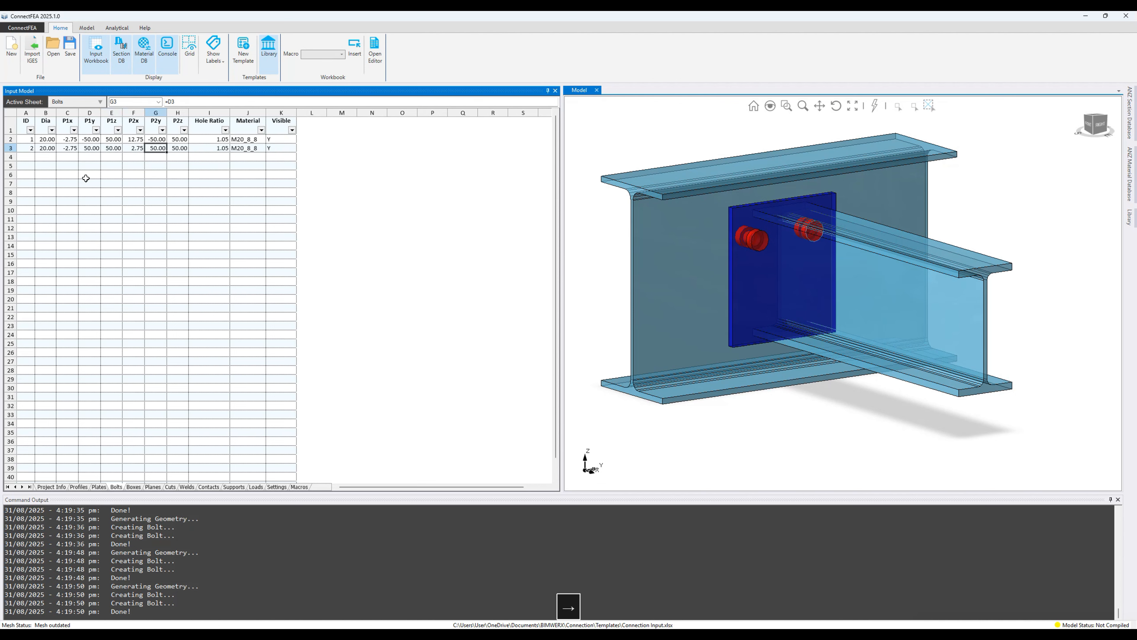
{"action": "left_click", "coordinate": [1102, 125]}
{"action": "scroll", "coordinate": [808, 227], "scroll_direction": "up", "scroll_amount": 2}
{"action": "middle_click_drag", "start_coordinate": [807, 227], "coordinate": [874, 203]}
{"action": "left_click", "coordinate": [1094, 123]}
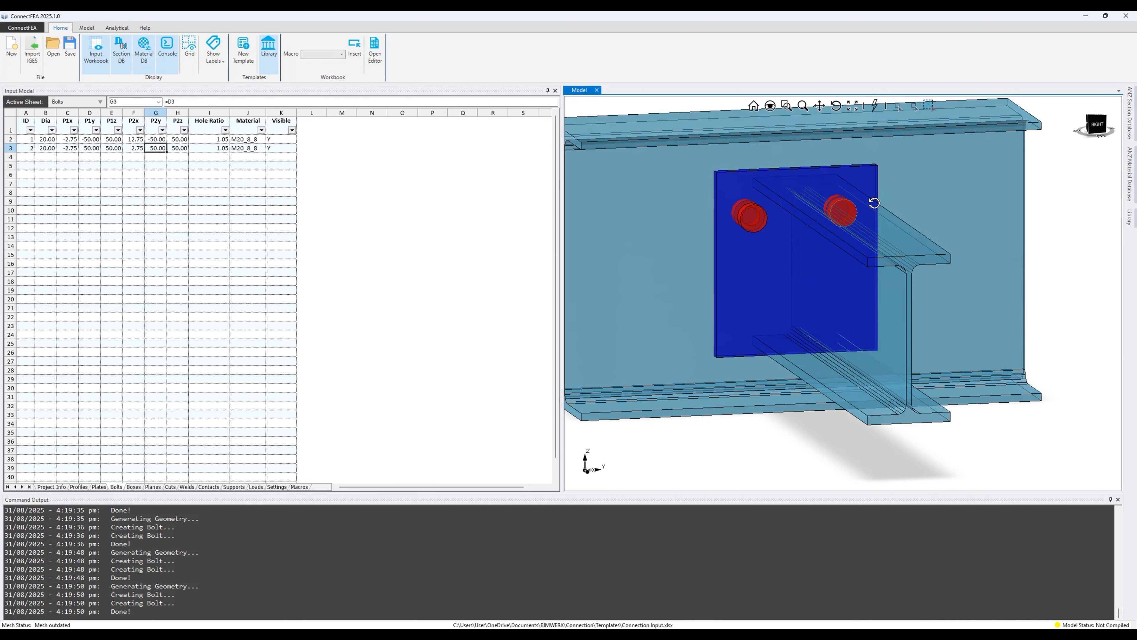
Step: Copy both bolt rows into rows 4–5 as bolts 3 and 4 at ±50 in Y and Z
{"action": "left_click_drag", "start_coordinate": [40, 139], "coordinate": [278, 149]}
{"action": "key", "text": "ctrl+c"}
{"action": "left_click", "coordinate": [46, 157]}
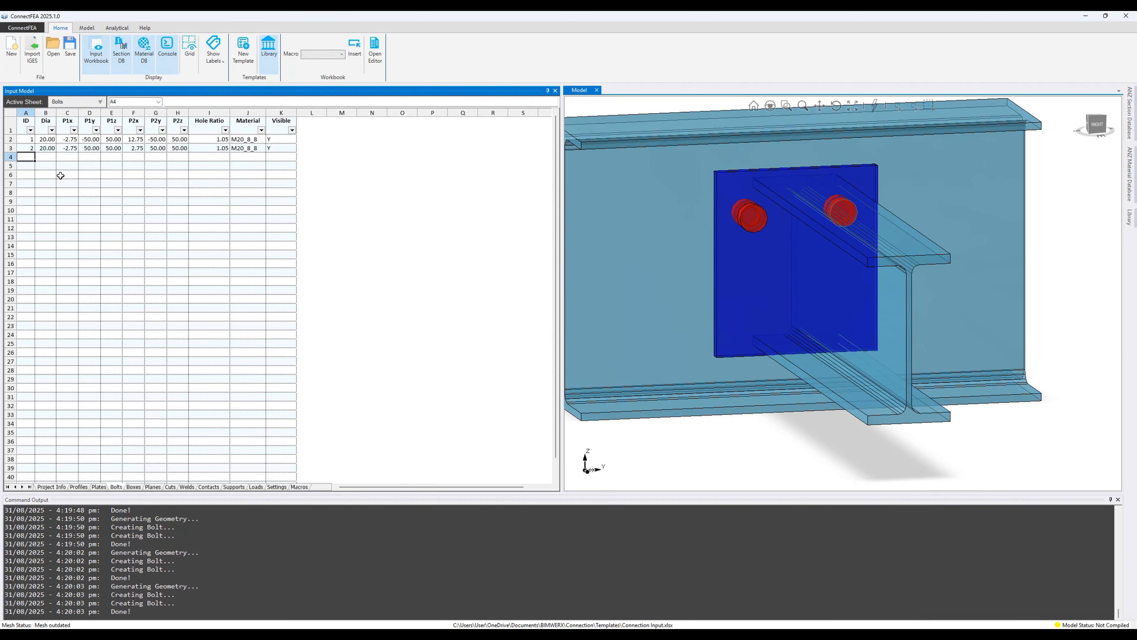
{"action": "key", "text": "ctrl+v"}
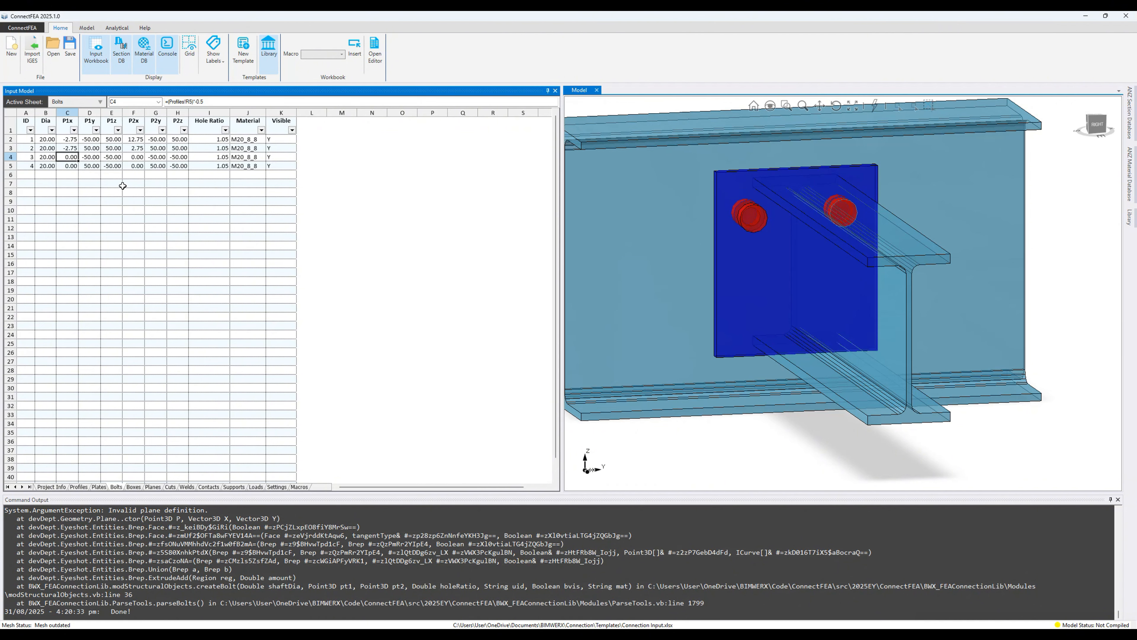
{"action": "key", "text": "Return"}
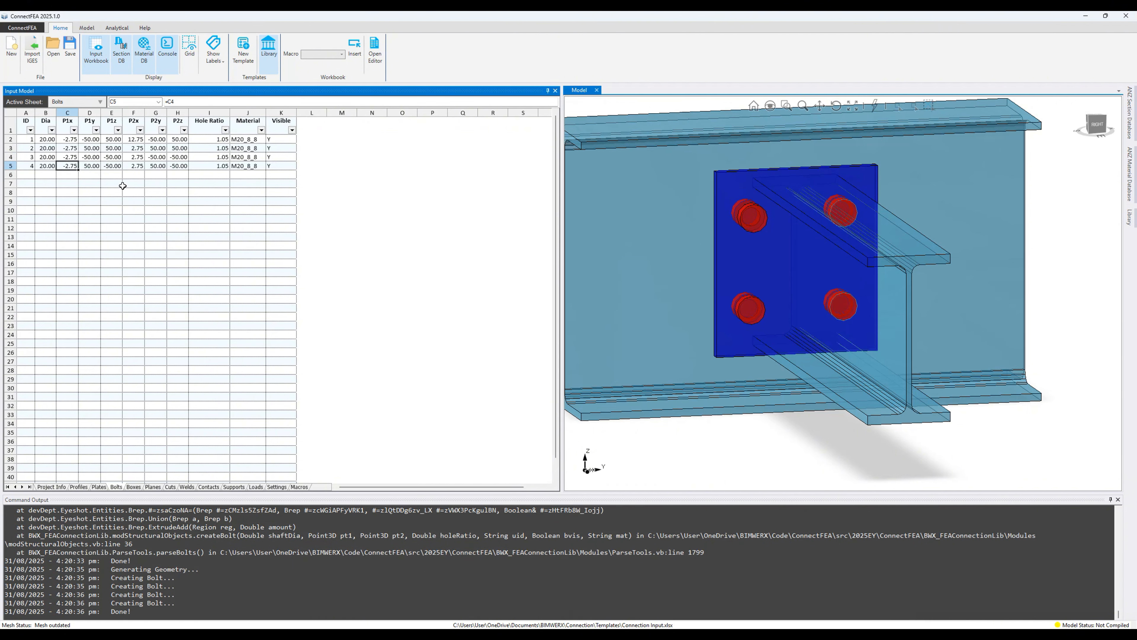
{"action": "left_click_drag", "start_coordinate": [559, 221], "coordinate": [395, 221]}
{"action": "left_click", "coordinate": [1095, 123]}
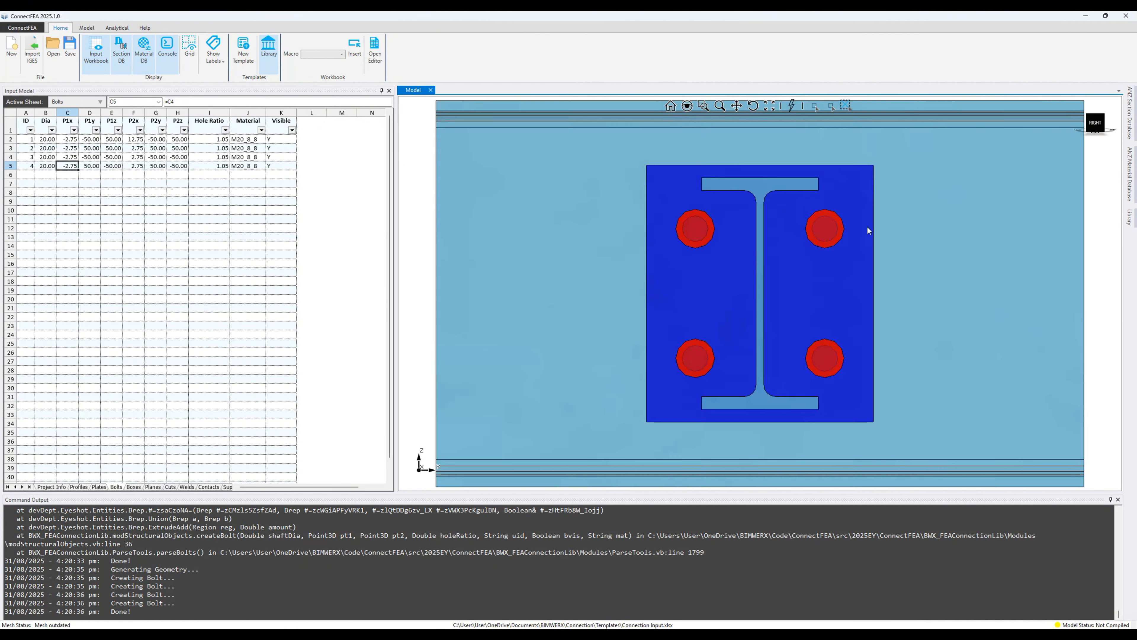
{"action": "middle_click_drag", "start_coordinate": [704, 264], "coordinate": [734, 278]}
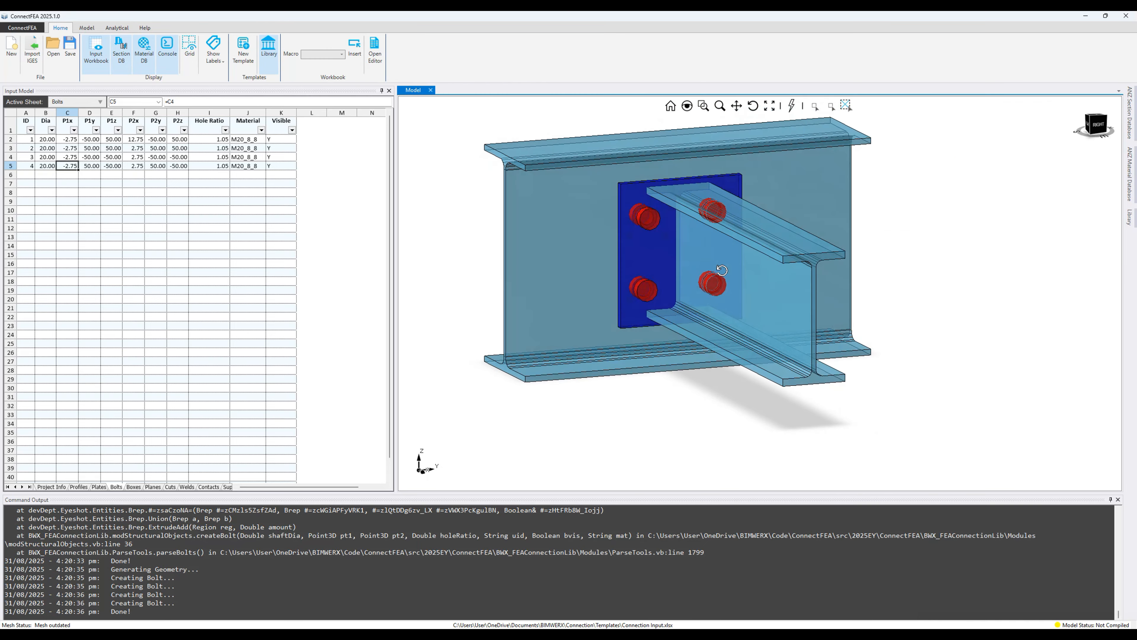
{"action": "left_click", "coordinate": [87, 28]}
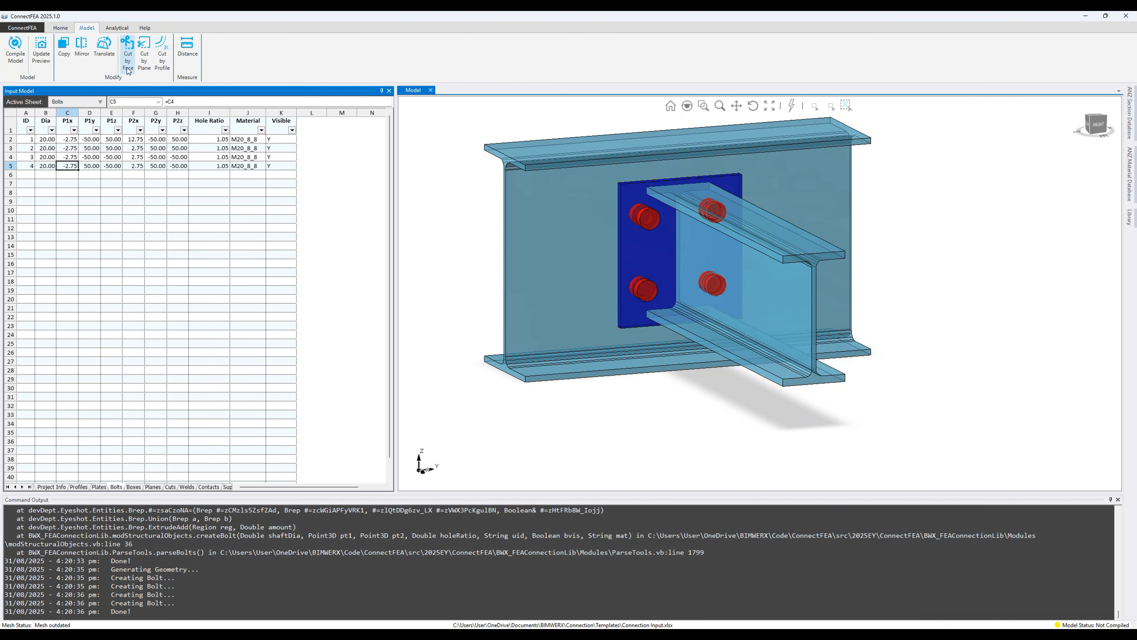
Step: Use Cut by Face with the end plate face to trim the secondary beam profile
{"action": "left_click", "coordinate": [128, 52]}
{"action": "key", "text": "Escape"}
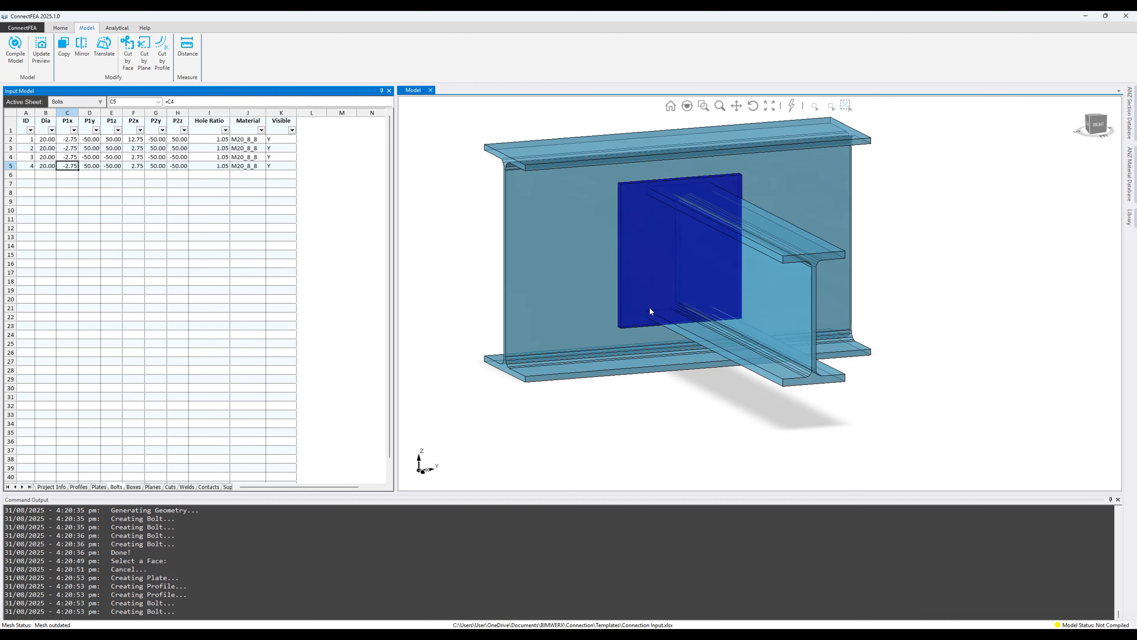
{"action": "left_click", "coordinate": [128, 53]}
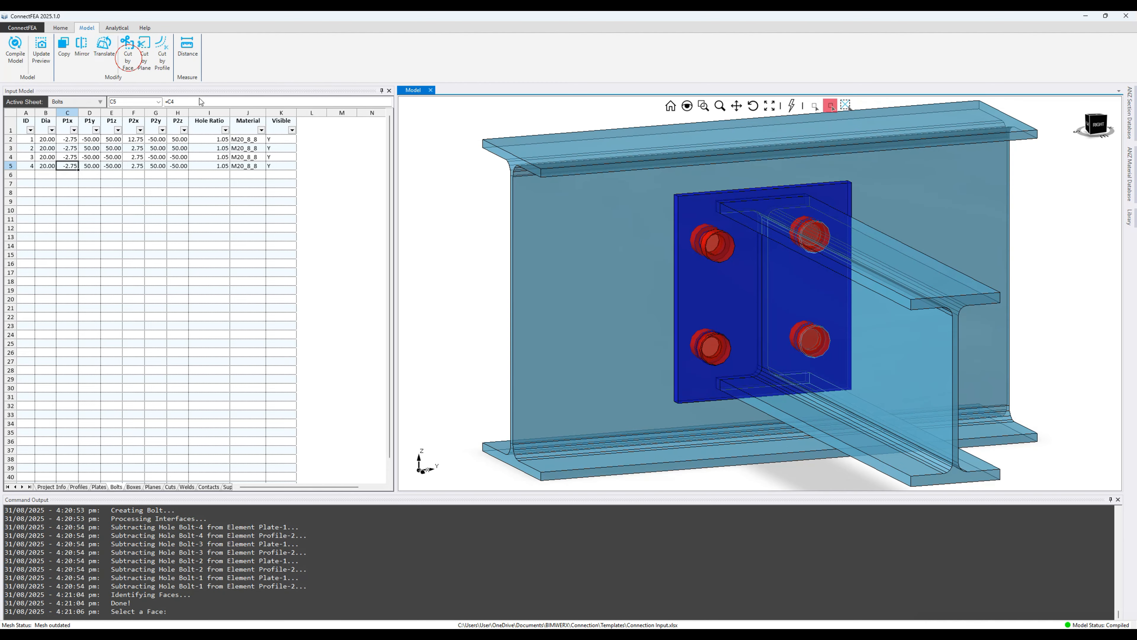
{"action": "left_click", "coordinate": [713, 278]}
{"action": "left_click", "coordinate": [878, 269]}
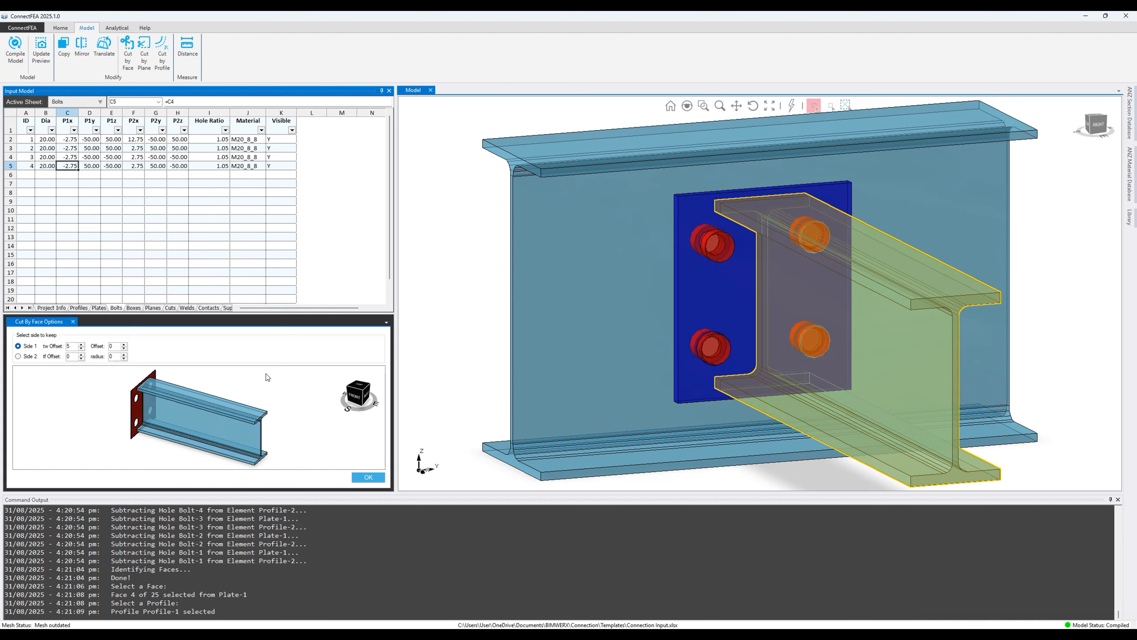
{"action": "mouse_move", "coordinate": [198, 389]}
{"action": "right_mouse_down"}
{"action": "mouse_move", "coordinate": [215, 409]}
{"action": "mouse_move", "coordinate": [133, 384]}
{"action": "mouse_move", "coordinate": [194, 395]}
{"action": "right_mouse_up"}
{"action": "left_click", "coordinate": [367, 477]}
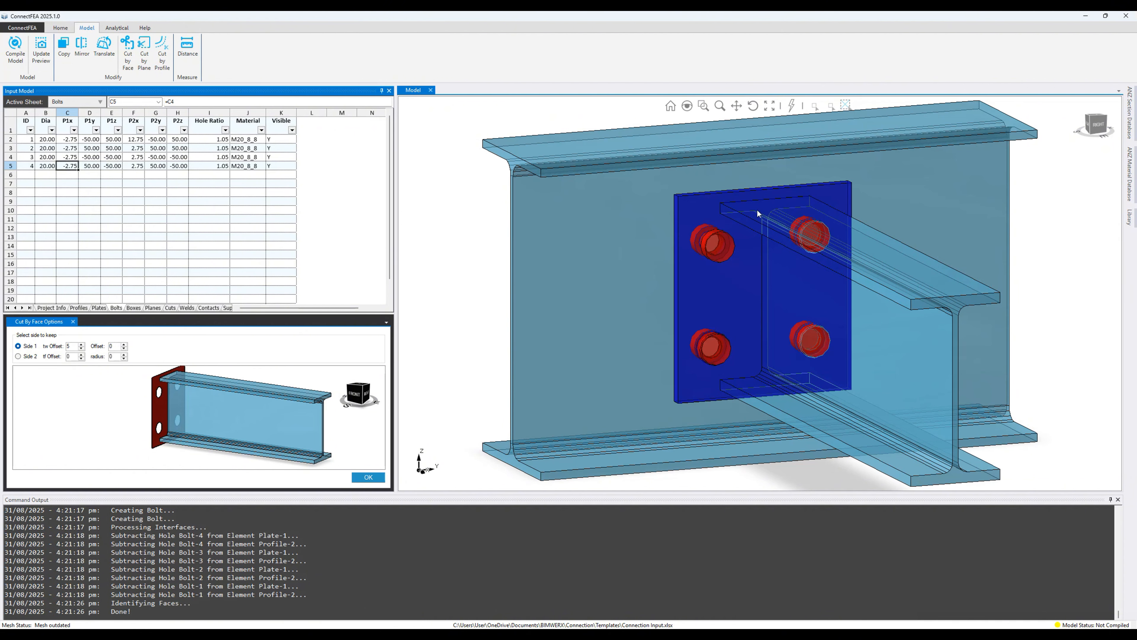
{"action": "left_click", "coordinate": [1093, 126]}
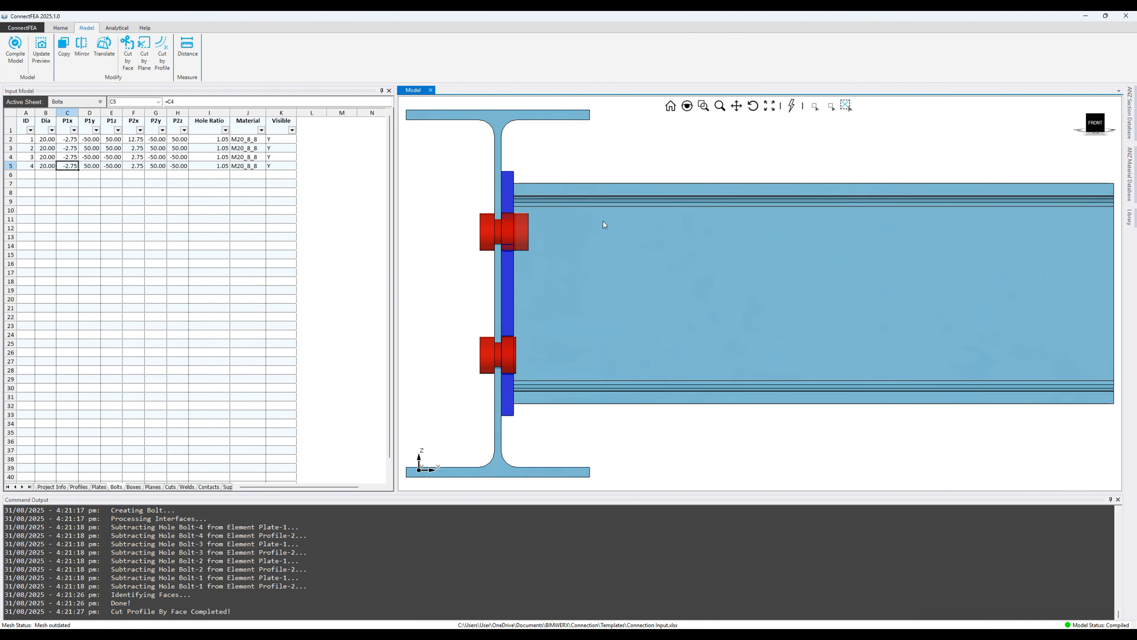
Step: Return the model to the front view and orbit to inspect the bolt through the trimmed beam
{"action": "left_click", "coordinate": [814, 106]}
{"action": "key", "text": "Escape"}
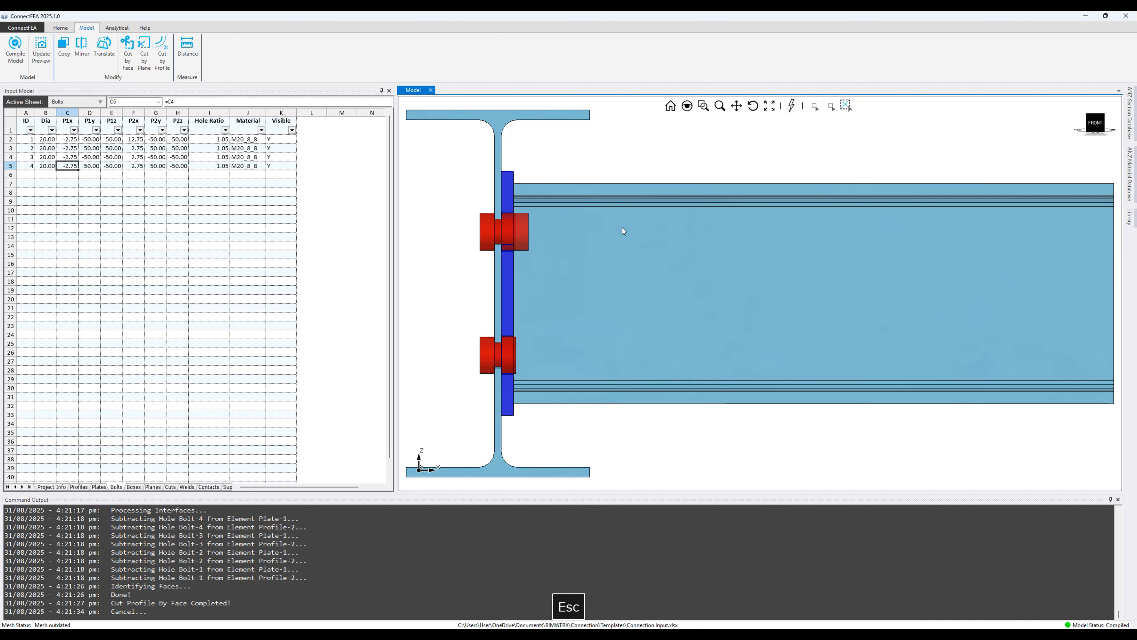
{"action": "left_click", "coordinate": [1092, 128]}
{"action": "scroll", "coordinate": [489, 221], "scroll_direction": "up", "scroll_amount": 6}
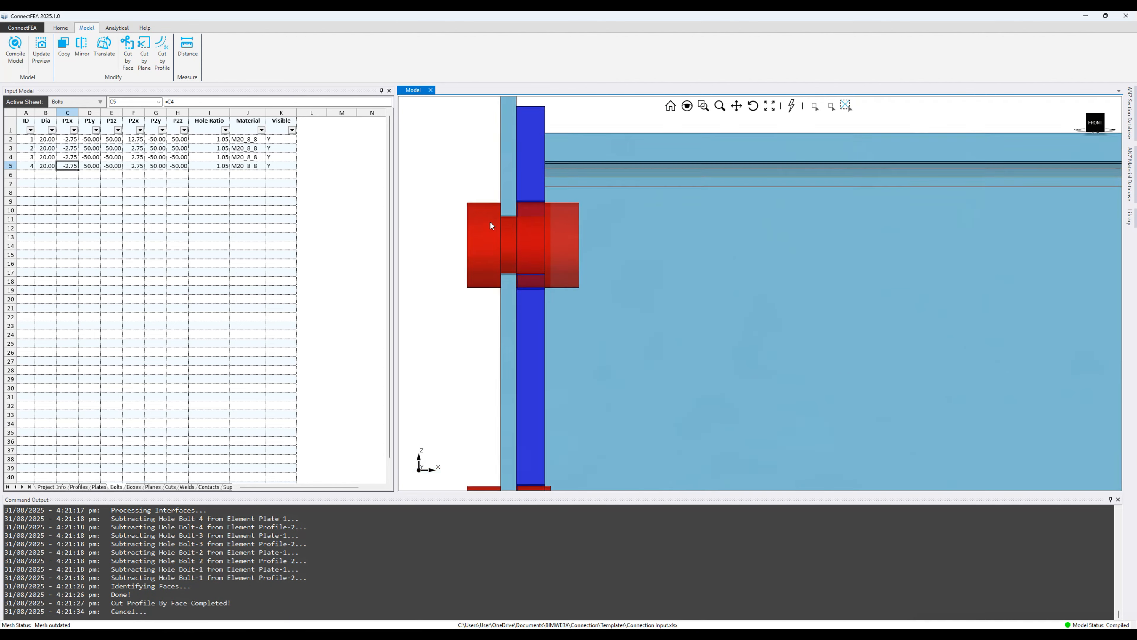
{"action": "middle_click_drag", "start_coordinate": [554, 228], "coordinate": [533, 234]}
{"action": "scroll", "coordinate": [600, 228], "scroll_direction": "down", "scroll_amount": 4}
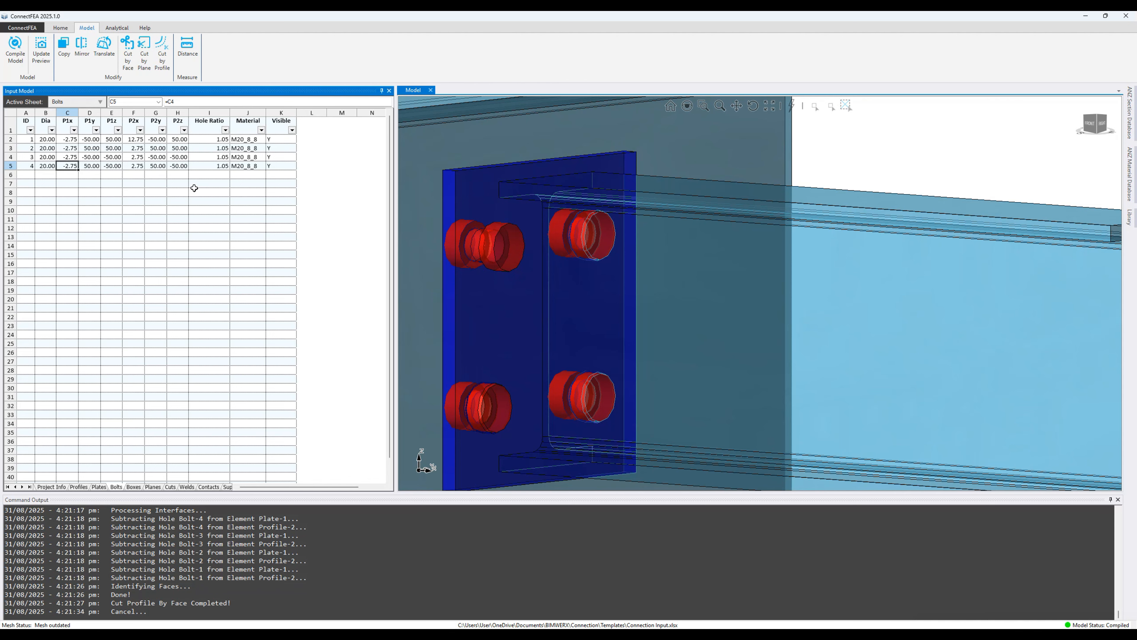
Step: Make the P2x of bolts 2–4 (F3:F5) reference F2, extending them to 12.75
{"action": "left_click", "coordinate": [136, 148]}
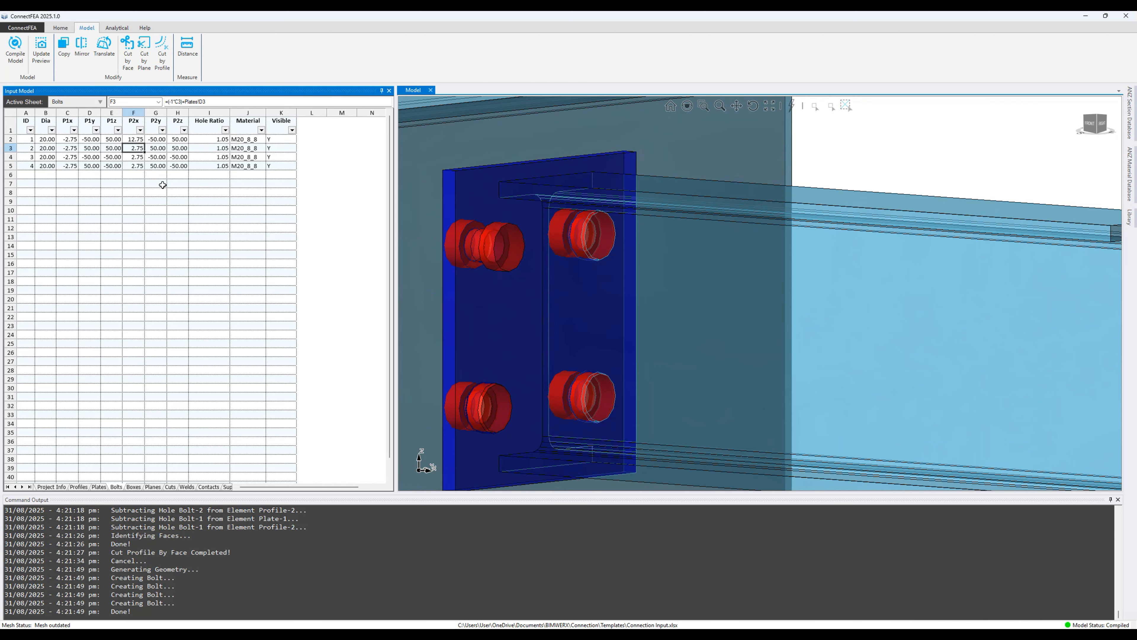
{"action": "type", "text": "="}
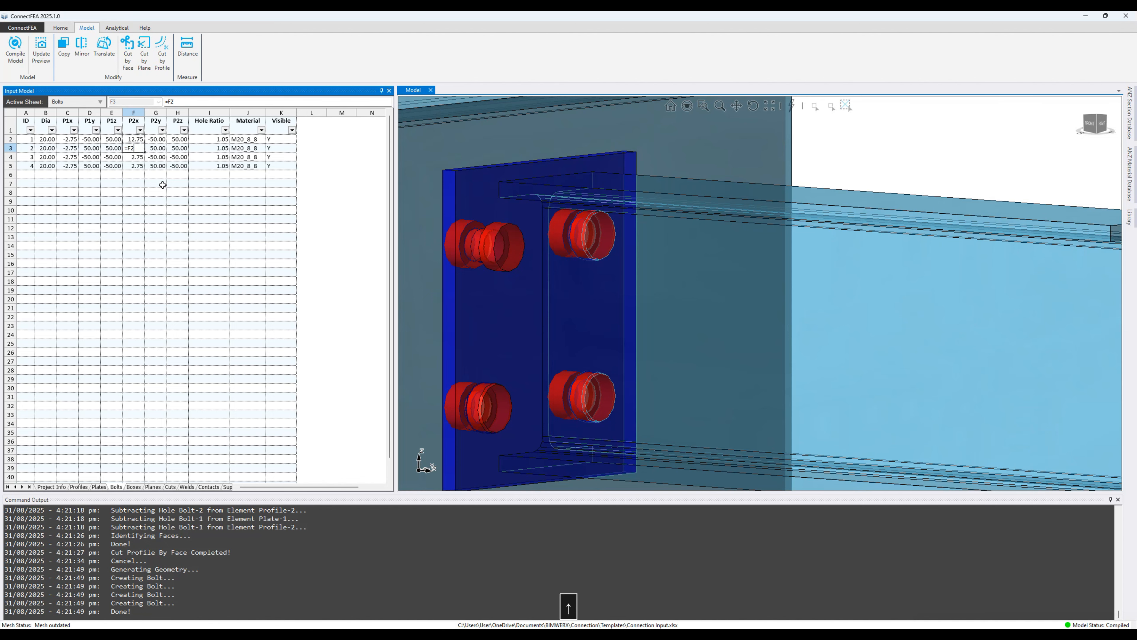
{"action": "key", "text": "Up"}
{"action": "key", "text": "Return"}
{"action": "type", "text": "="}
{"action": "key", "text": "Up"}
{"action": "key", "text": "Return"}
{"action": "type", "text": "="}
{"action": "key", "text": "Up"}
{"action": "key", "text": "Return"}
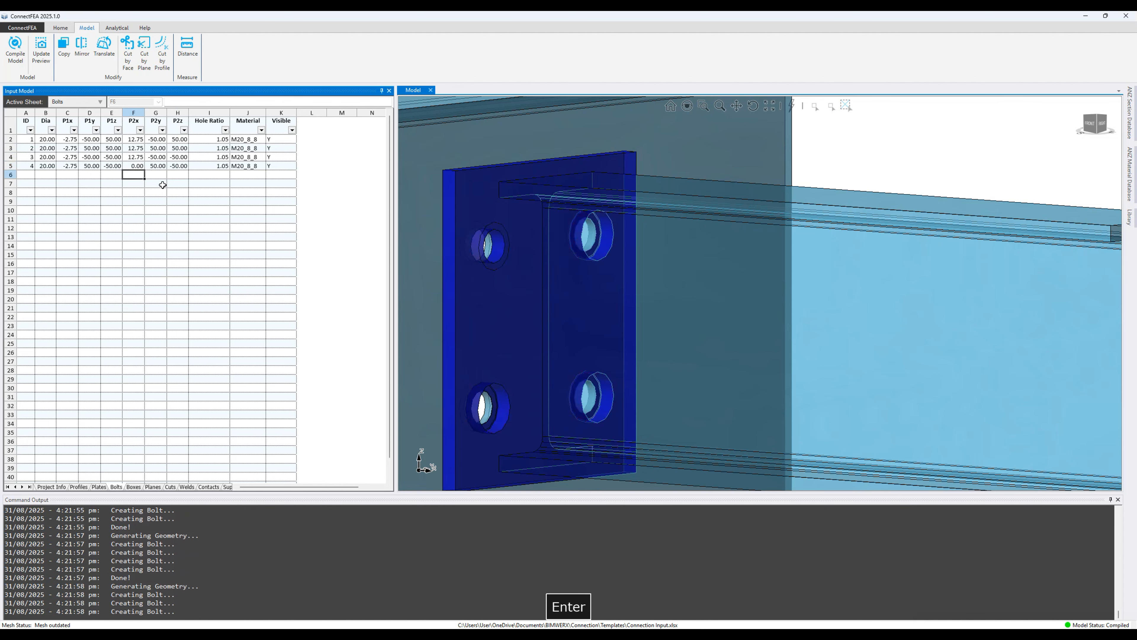
Step: Recompile the connection so all four bolt holes are cut, then switch to the Welds sheet
{"action": "left_click", "coordinate": [1089, 125]}
{"action": "middle_click_drag", "start_coordinate": [878, 184], "coordinate": [698, 219]}
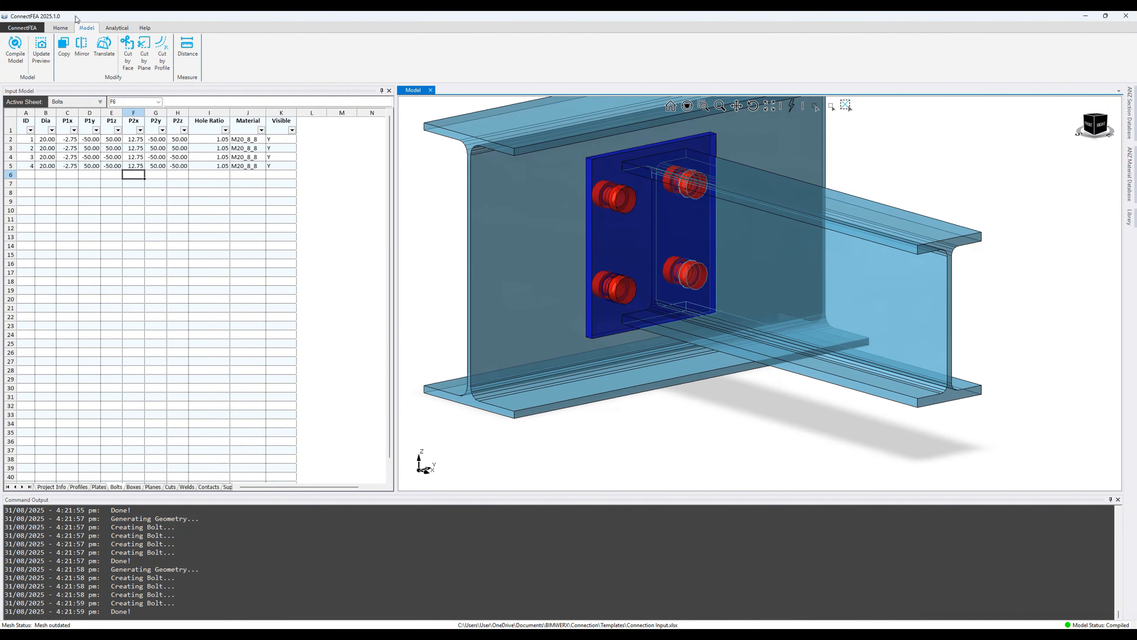
{"action": "left_click", "coordinate": [16, 52]}
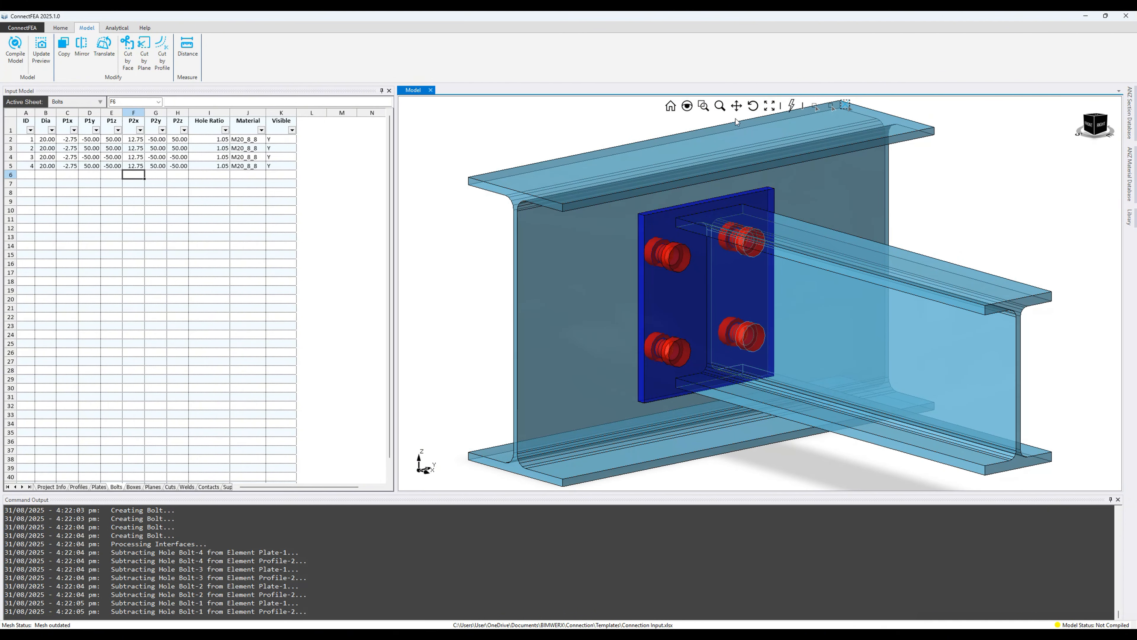
{"action": "middle_click_drag", "start_coordinate": [738, 235], "coordinate": [622, 224]}
{"action": "left_click", "coordinate": [1094, 130]}
{"action": "scroll", "coordinate": [1033, 218], "scroll_direction": "up", "scroll_amount": 6}
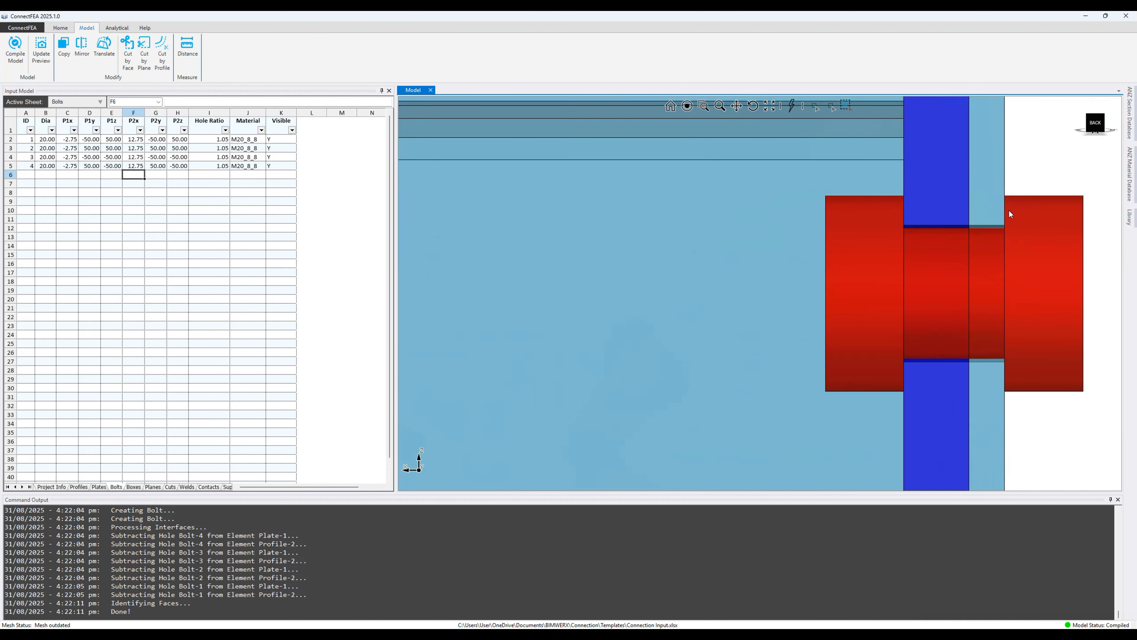
{"action": "scroll", "coordinate": [904, 208], "scroll_direction": "down", "scroll_amount": 6}
{"action": "middle_click_drag", "start_coordinate": [756, 245], "coordinate": [553, 310]}
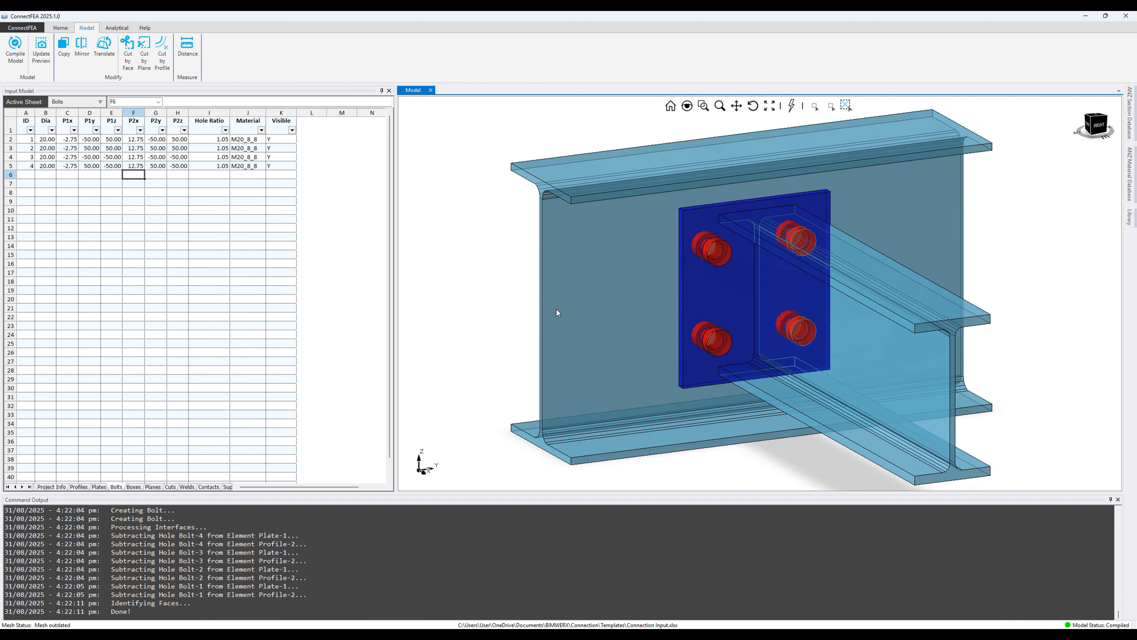
{"action": "left_click", "coordinate": [187, 487]}
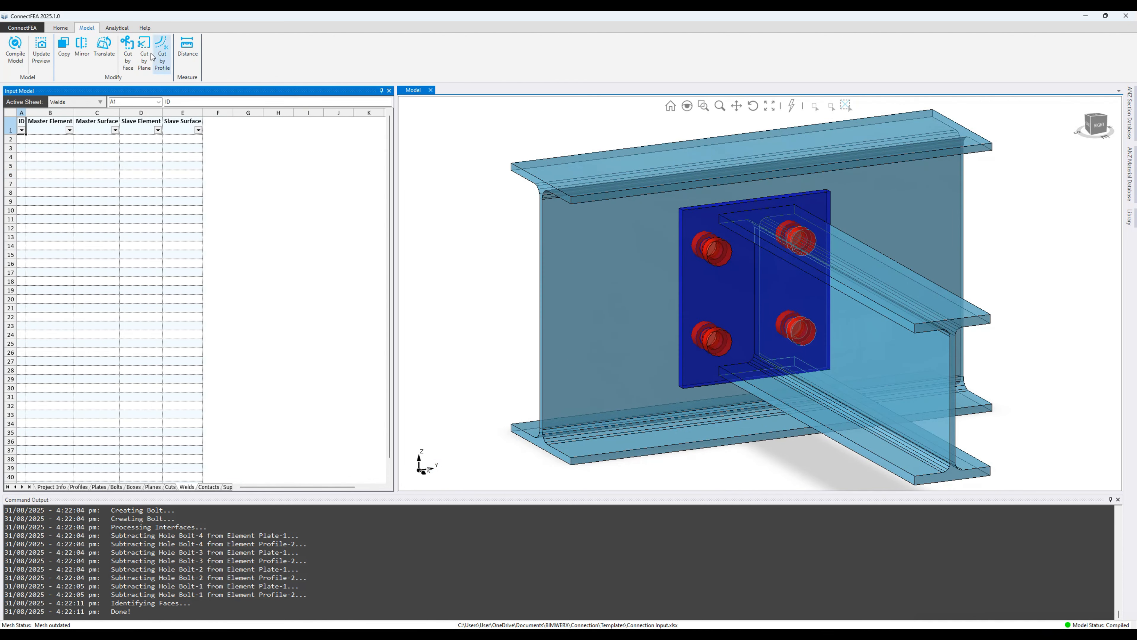
Step: Create weld 1 joining Plate-1 Face-7 to beam Profile-1's Start face, then open the Contacts sheet
{"action": "left_click", "coordinate": [117, 28]}
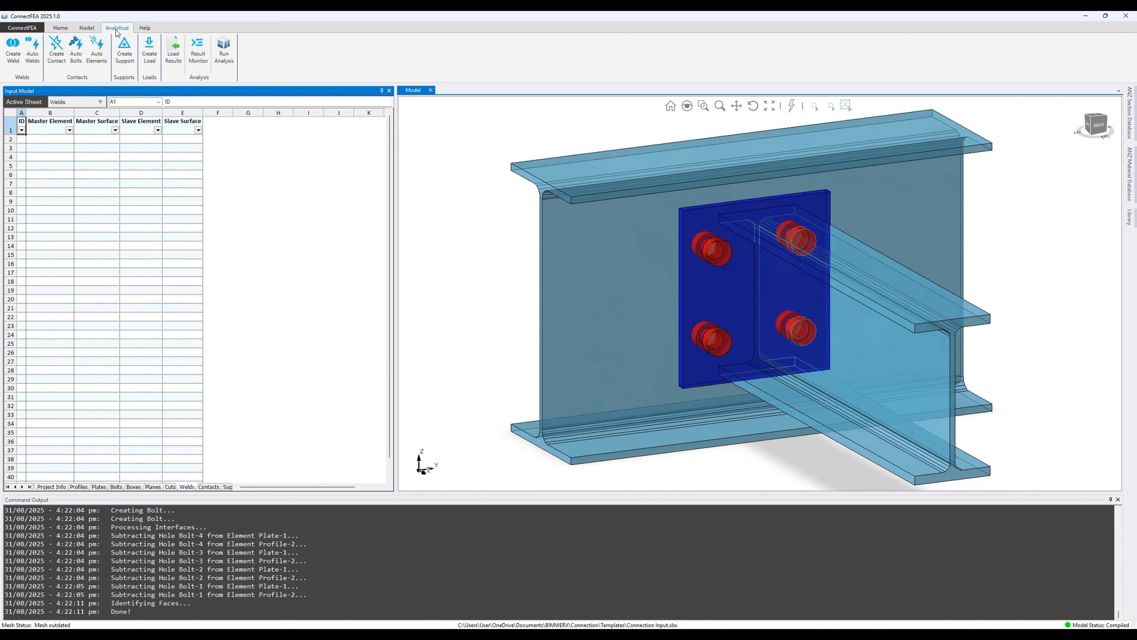
{"action": "left_click", "coordinate": [16, 65]}
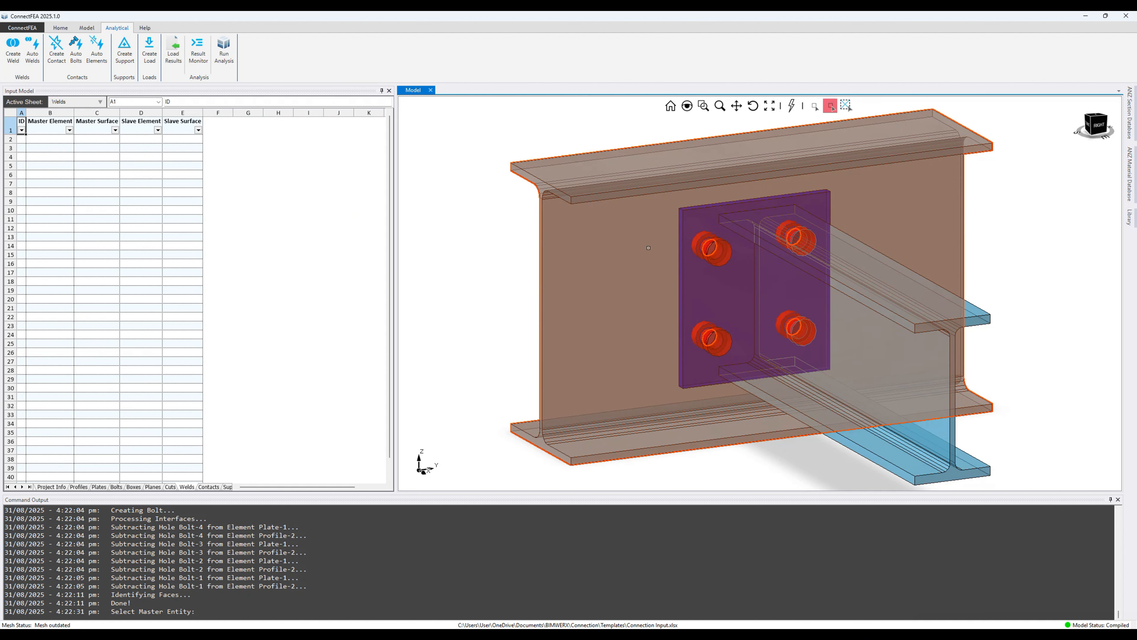
{"action": "left_click", "coordinate": [753, 219]}
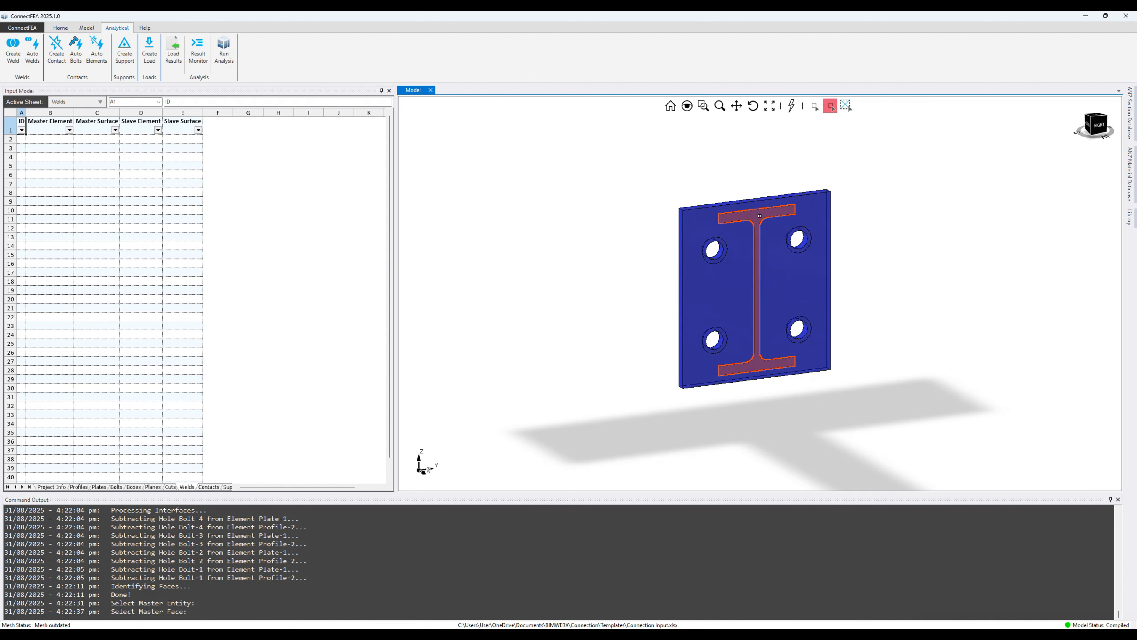
{"action": "left_click", "coordinate": [760, 215]}
{"action": "left_click", "coordinate": [779, 231]}
{"action": "middle_click_drag", "start_coordinate": [708, 232], "coordinate": [729, 245]}
{"action": "left_click", "coordinate": [671, 212]}
{"action": "left_click", "coordinate": [208, 487]}
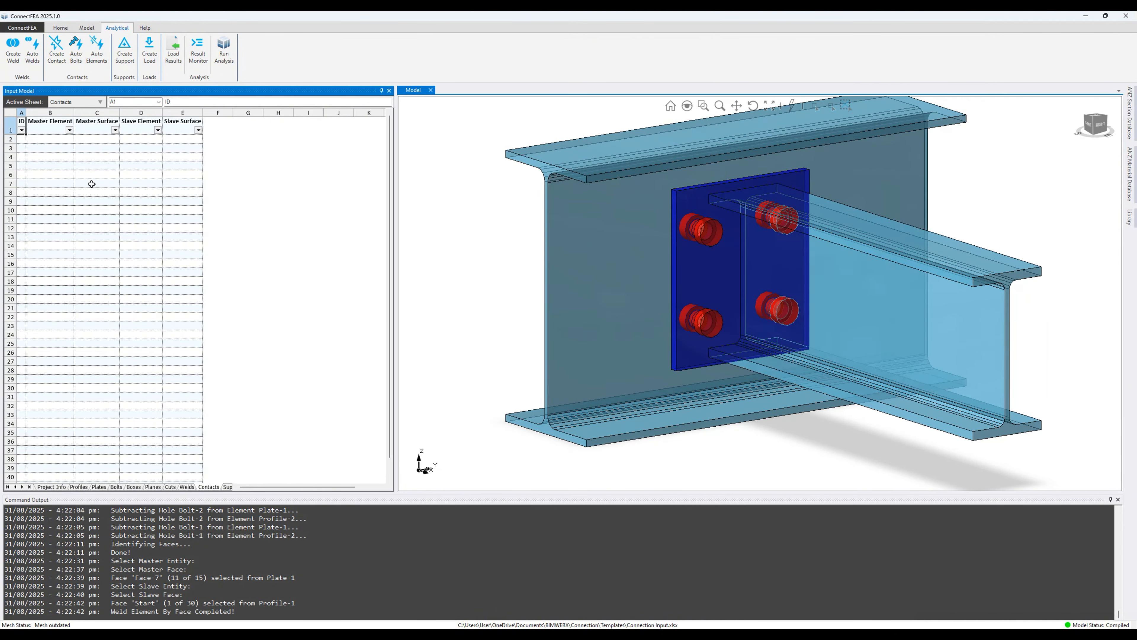
Step: Define a contact between endplate Plate-1 Face-2 and column Profile-2 Face-12
{"action": "left_click", "coordinate": [56, 49]}
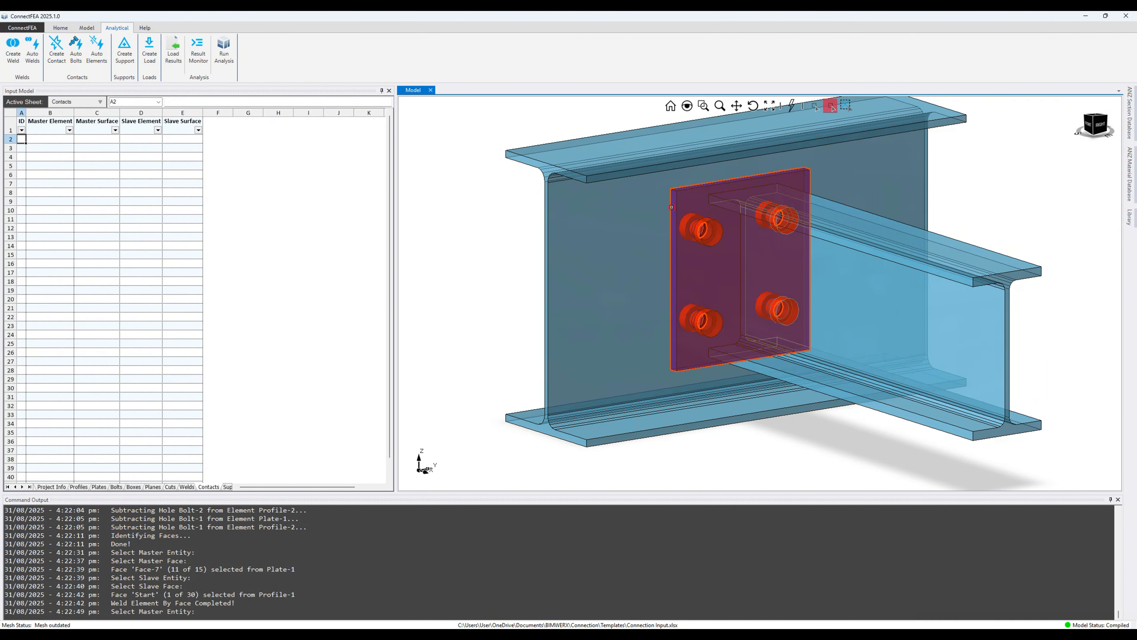
{"action": "left_click", "coordinate": [696, 274]}
{"action": "middle_click_drag", "start_coordinate": [698, 274], "coordinate": [824, 277]}
{"action": "left_click", "coordinate": [719, 236]}
{"action": "middle_click_drag", "start_coordinate": [716, 238], "coordinate": [572, 267]}
{"action": "left_click", "coordinate": [572, 267]}
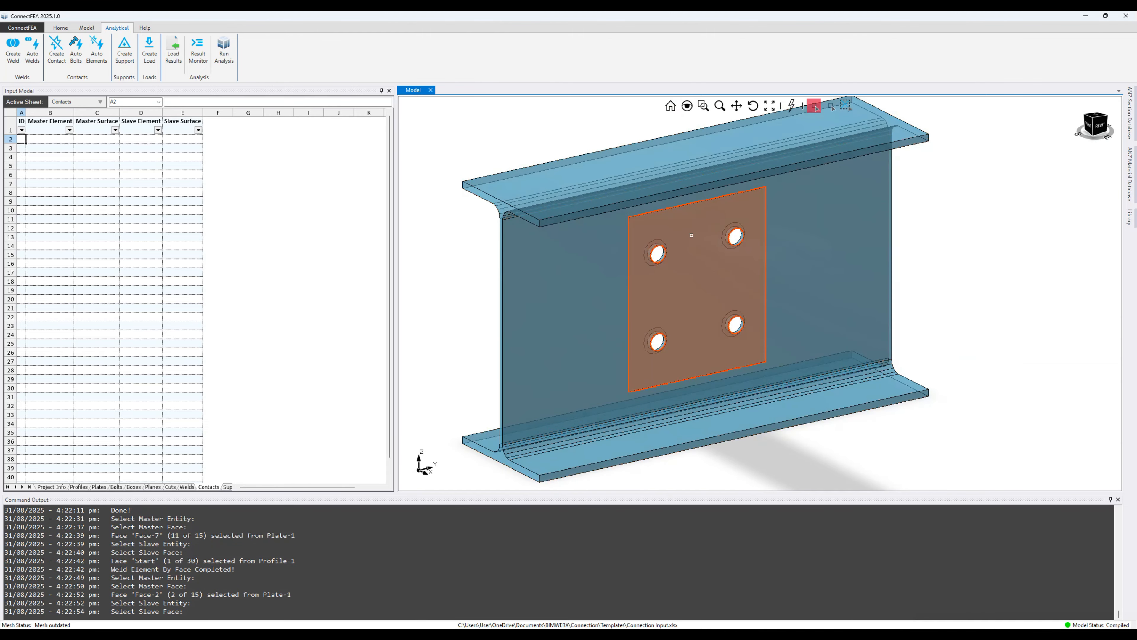
{"action": "left_click", "coordinate": [692, 240]}
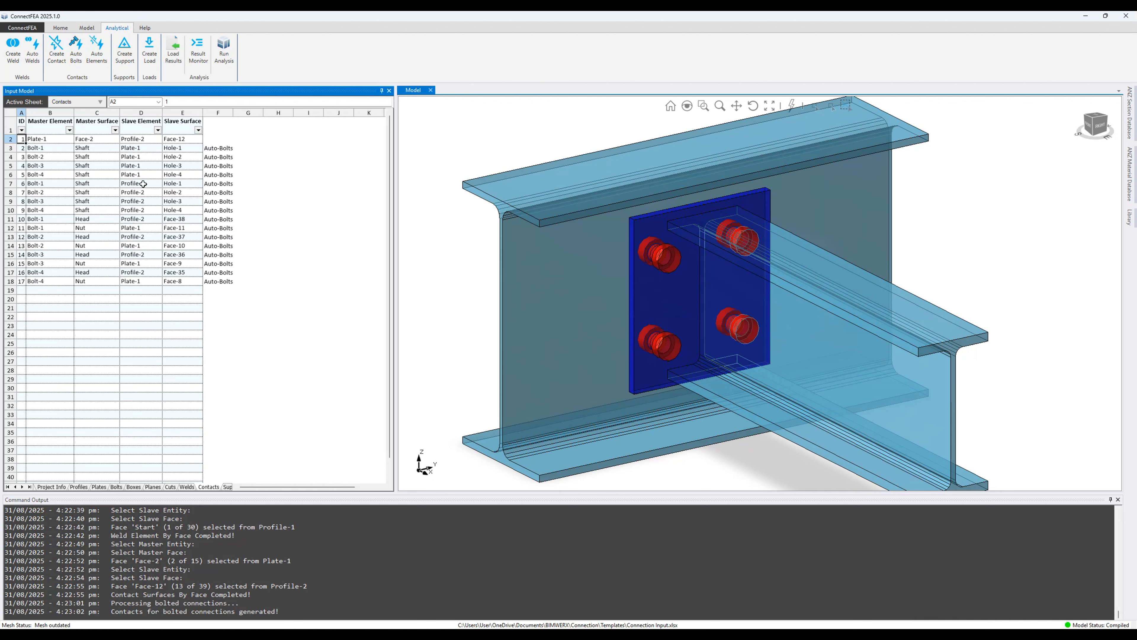
Step: Review the plate-to-column contact and each bolt shaft contact in the model
{"action": "left_click", "coordinate": [47, 140]}
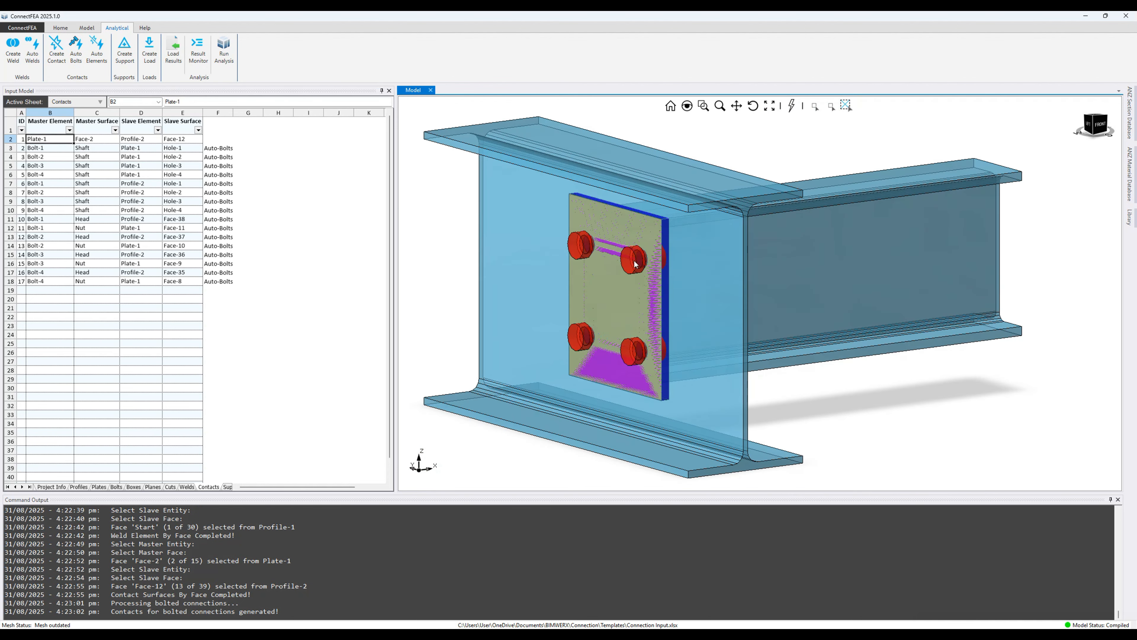
{"action": "left_click", "coordinate": [45, 149]}
{"action": "left_click", "coordinate": [49, 158]}
{"action": "left_click", "coordinate": [50, 166]}
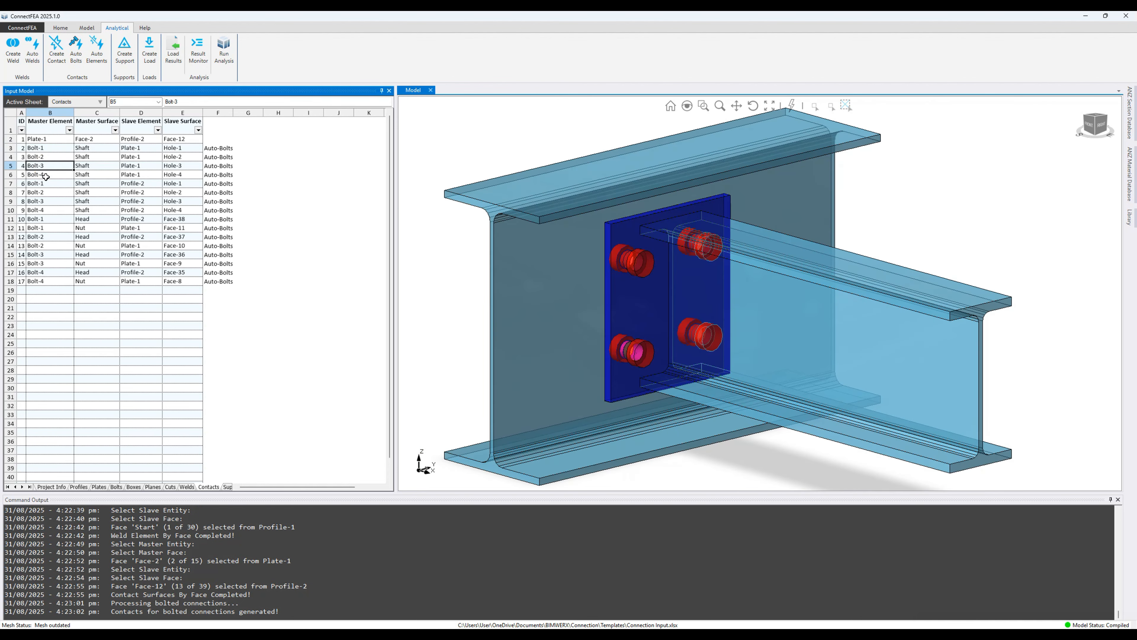
{"action": "left_click", "coordinate": [48, 174]}
{"action": "left_click", "coordinate": [48, 184]}
{"action": "left_click", "coordinate": [48, 193]}
{"action": "left_click", "coordinate": [48, 202]}
{"action": "left_click", "coordinate": [48, 210]}
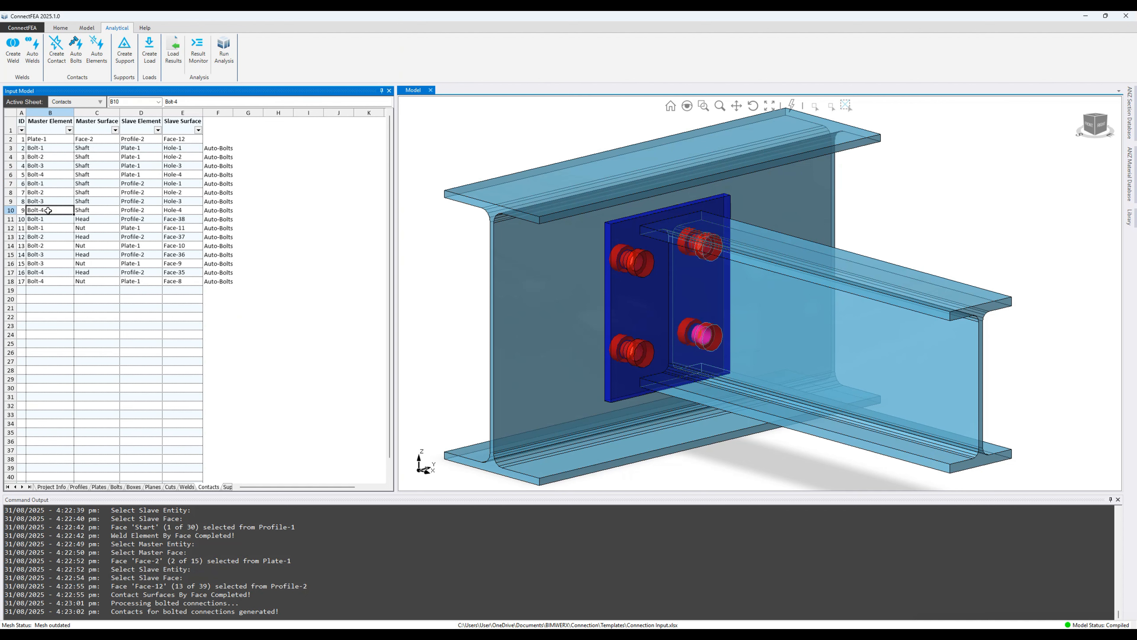
Step: Check the bolt head and nut contacts, then show the Supports sheet
{"action": "left_click", "coordinate": [47, 219]}
{"action": "left_click", "coordinate": [48, 228]}
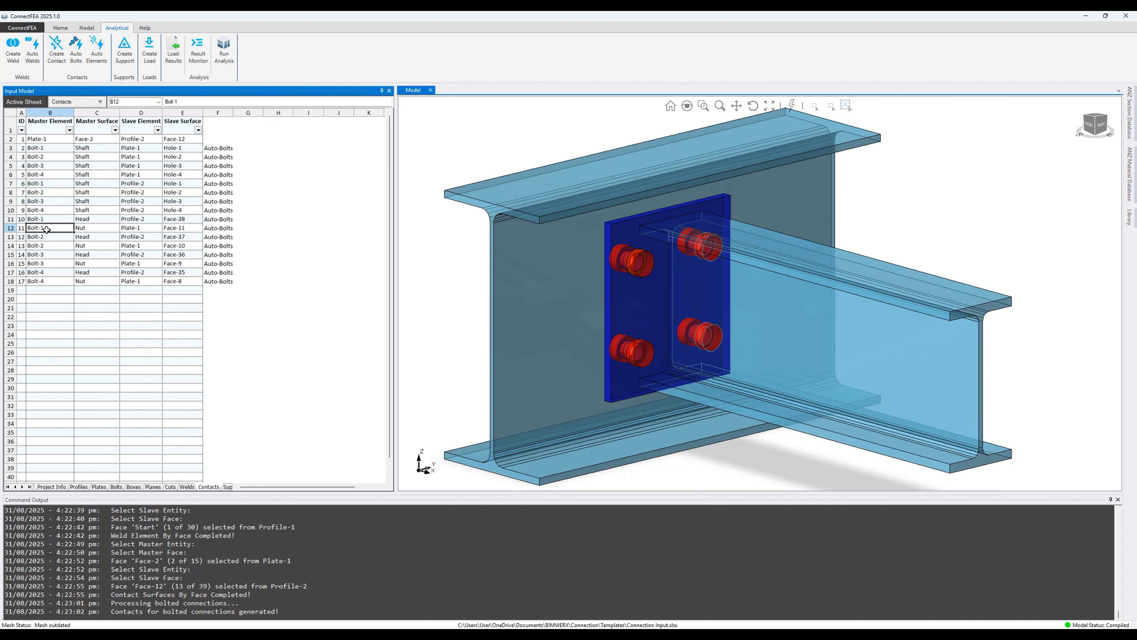
{"action": "left_click", "coordinate": [48, 237]}
{"action": "left_click", "coordinate": [49, 245]}
{"action": "left_click", "coordinate": [50, 255]}
{"action": "left_click", "coordinate": [51, 264]}
{"action": "left_click", "coordinate": [52, 272]}
{"action": "left_click", "coordinate": [53, 284]}
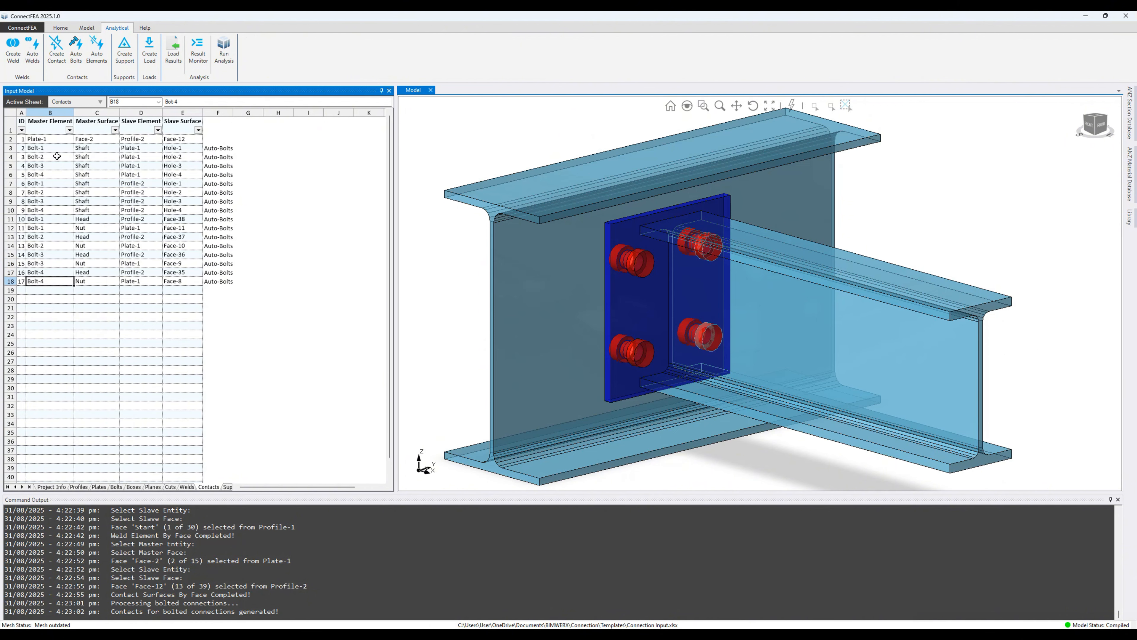
{"action": "left_click", "coordinate": [47, 139]}
{"action": "left_click", "coordinate": [227, 487]}
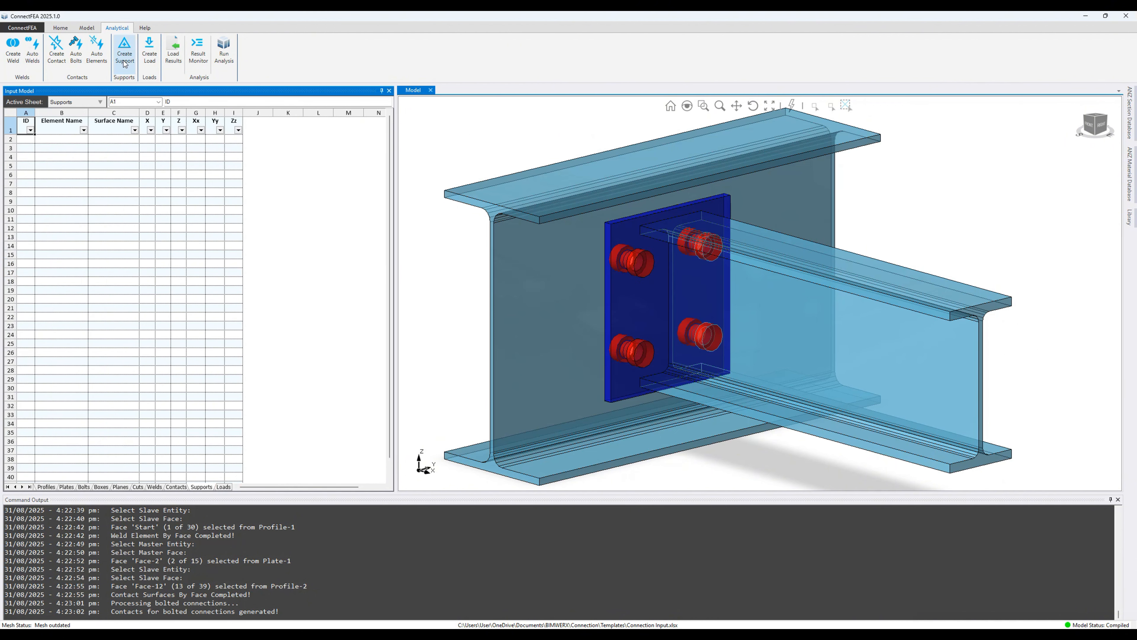
Step: Add fully fixed supports on column Profile-2's Start face and End face
{"action": "left_click", "coordinate": [125, 49]}
{"action": "left_click", "coordinate": [491, 214]}
{"action": "left_click", "coordinate": [491, 214]}
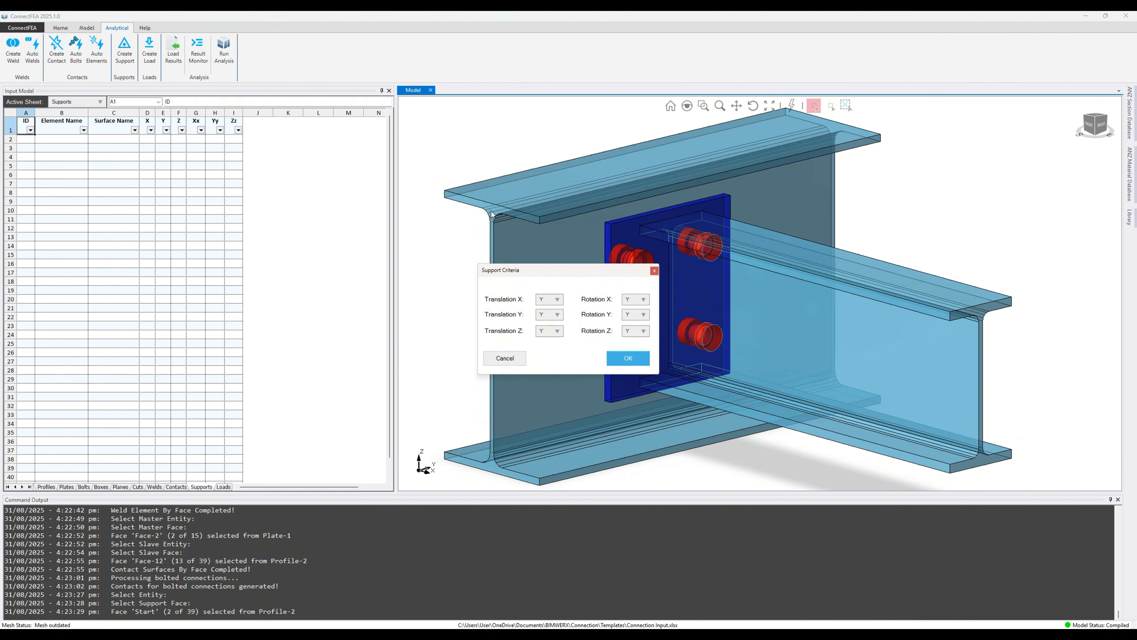
{"action": "left_click", "coordinate": [631, 362]}
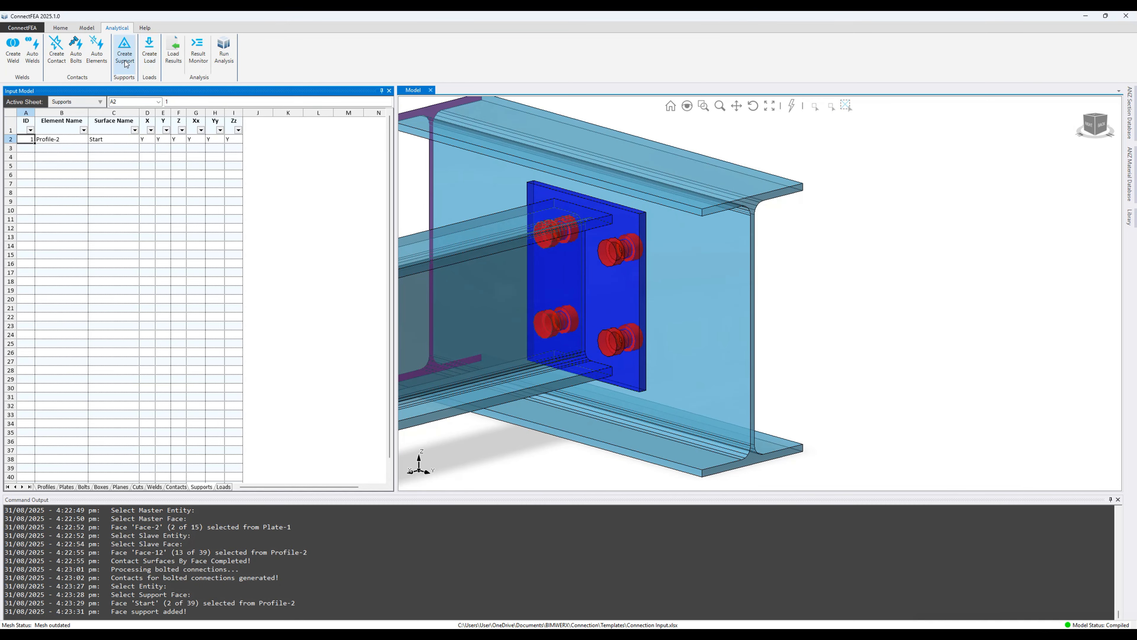
{"action": "left_click", "coordinate": [125, 61]}
{"action": "left_click", "coordinate": [749, 199]}
{"action": "left_click", "coordinate": [750, 199]}
{"action": "left_click", "coordinate": [626, 359]}
{"action": "scroll", "coordinate": [734, 275], "scroll_direction": "down", "scroll_amount": 5}
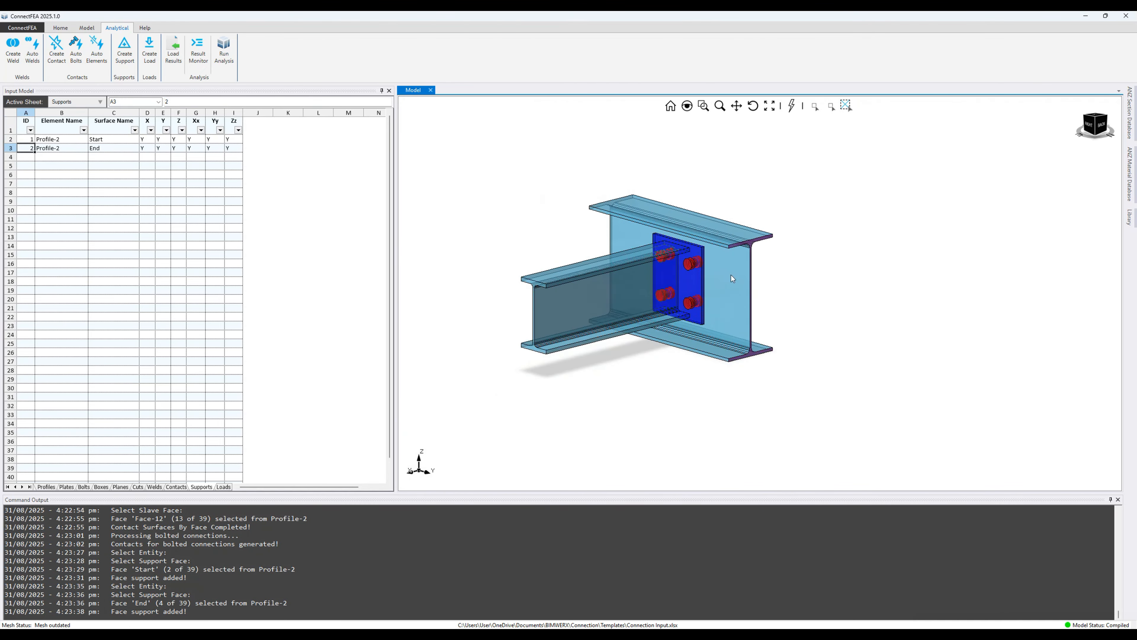
{"action": "left_click", "coordinate": [149, 49]}
Step: Apply a -115 kN Force Z load to beam Profile-1's top flange Face-13 and inspect it
{"action": "left_click", "coordinate": [609, 254]}
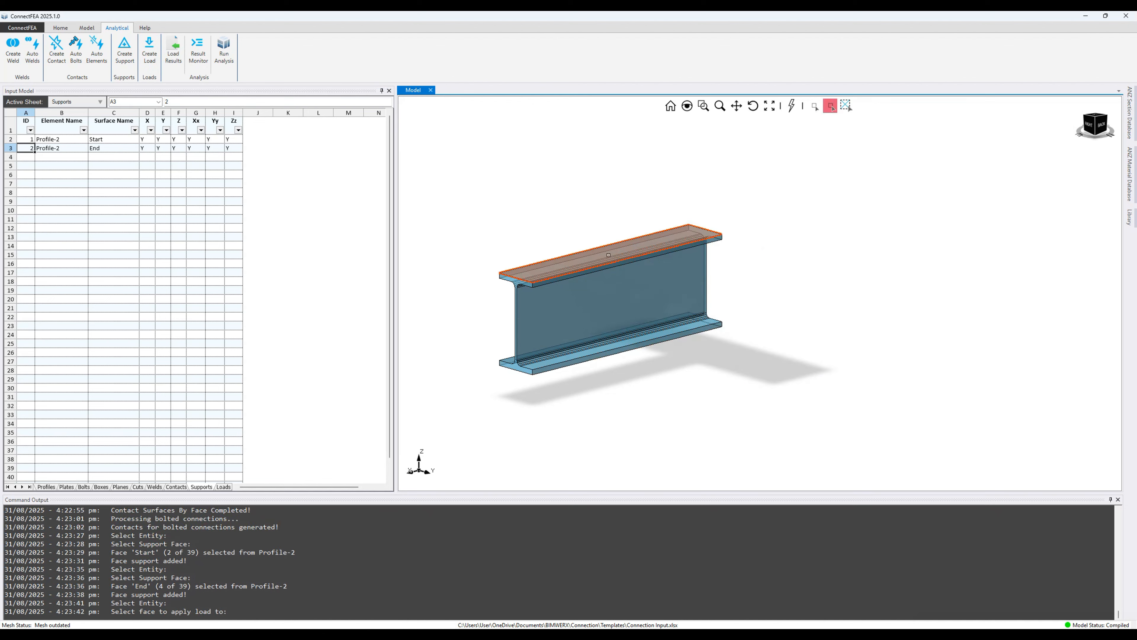
{"action": "left_click", "coordinate": [609, 255]}
{"action": "left_click", "coordinate": [566, 283]}
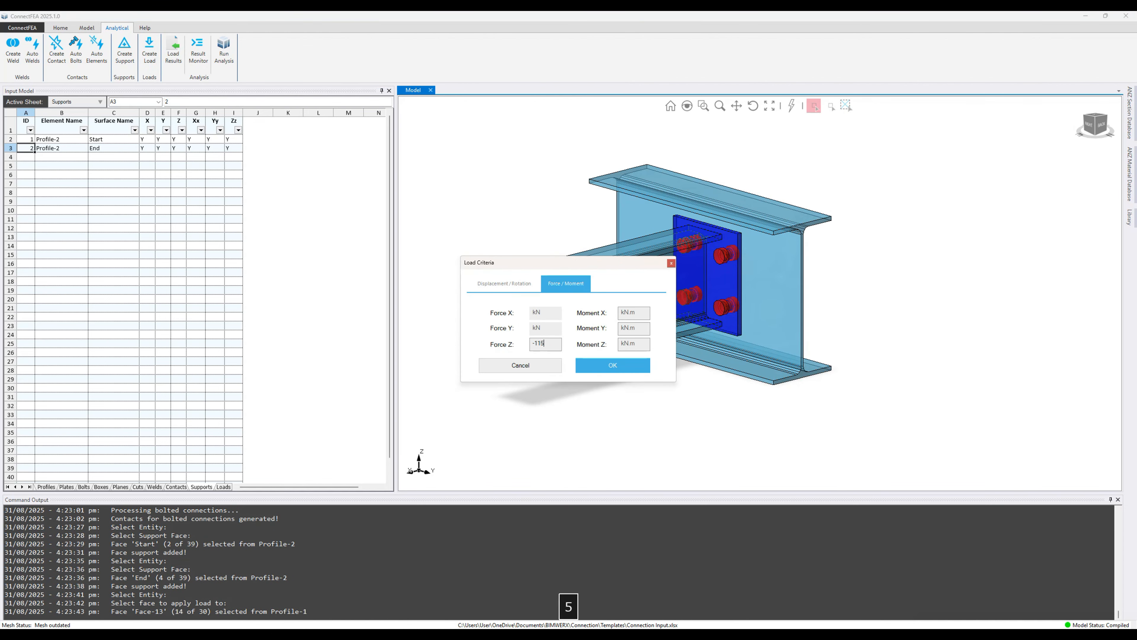
{"action": "key", "text": "Return"}
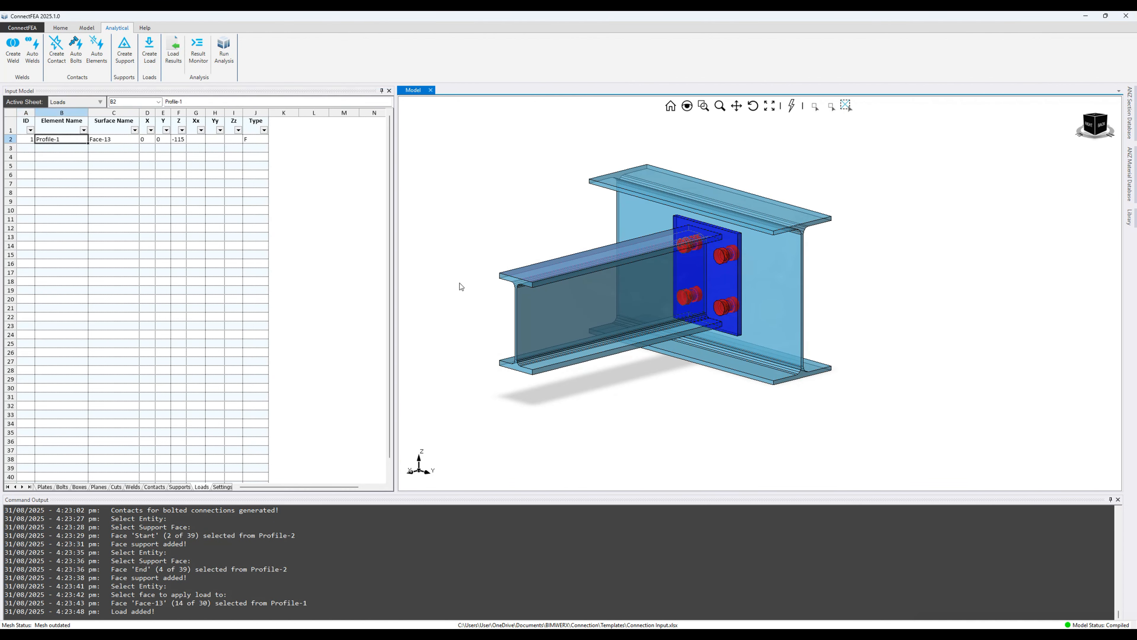
{"action": "scroll", "coordinate": [462, 287], "scroll_direction": "up", "scroll_amount": 5}
{"action": "middle_click_drag", "start_coordinate": [496, 283], "coordinate": [564, 292]}
{"action": "scroll", "coordinate": [565, 286], "scroll_direction": "down", "scroll_amount": 5}
{"action": "scroll", "coordinate": [591, 249], "scroll_direction": "up", "scroll_amount": 4}
{"action": "middle_click_drag", "start_coordinate": [594, 249], "coordinate": [752, 239]}
{"action": "scroll", "coordinate": [535, 242], "scroll_direction": "down", "scroll_amount": 5}
{"action": "scroll", "coordinate": [466, 219], "scroll_direction": "up", "scroll_amount": 5}
{"action": "scroll", "coordinate": [757, 244], "scroll_direction": "down", "scroll_amount": 4}
{"action": "left_click", "coordinate": [166, 141]}
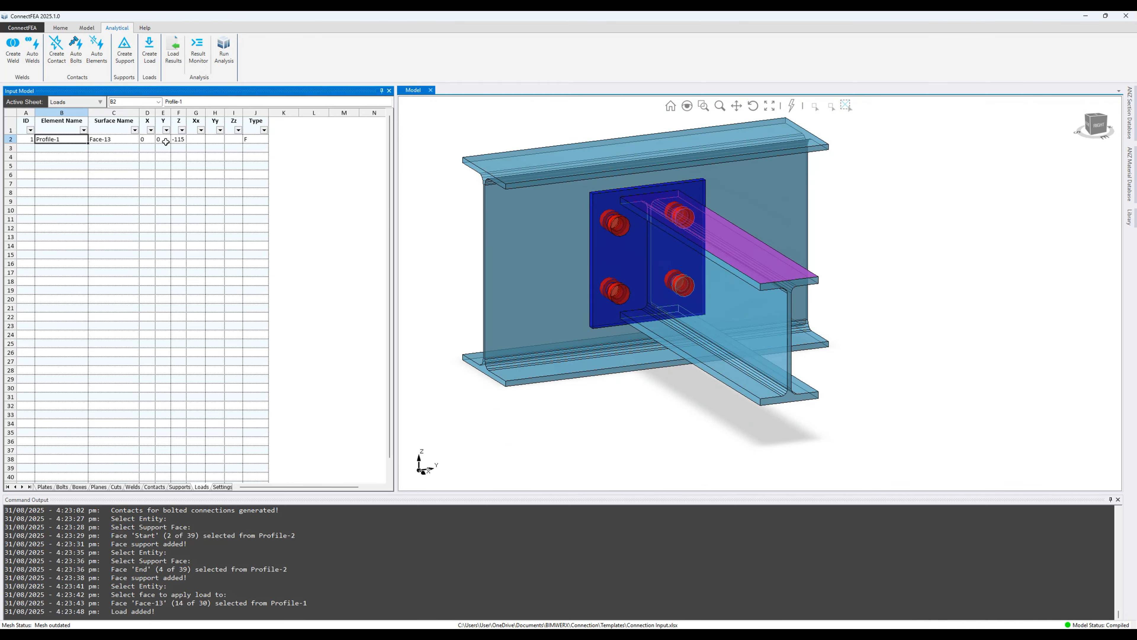
Step: Save the connection as a new project, Endplate example.xlsx, instead of over the template
{"action": "left_click", "coordinate": [68, 29]}
{"action": "left_click", "coordinate": [69, 42]}
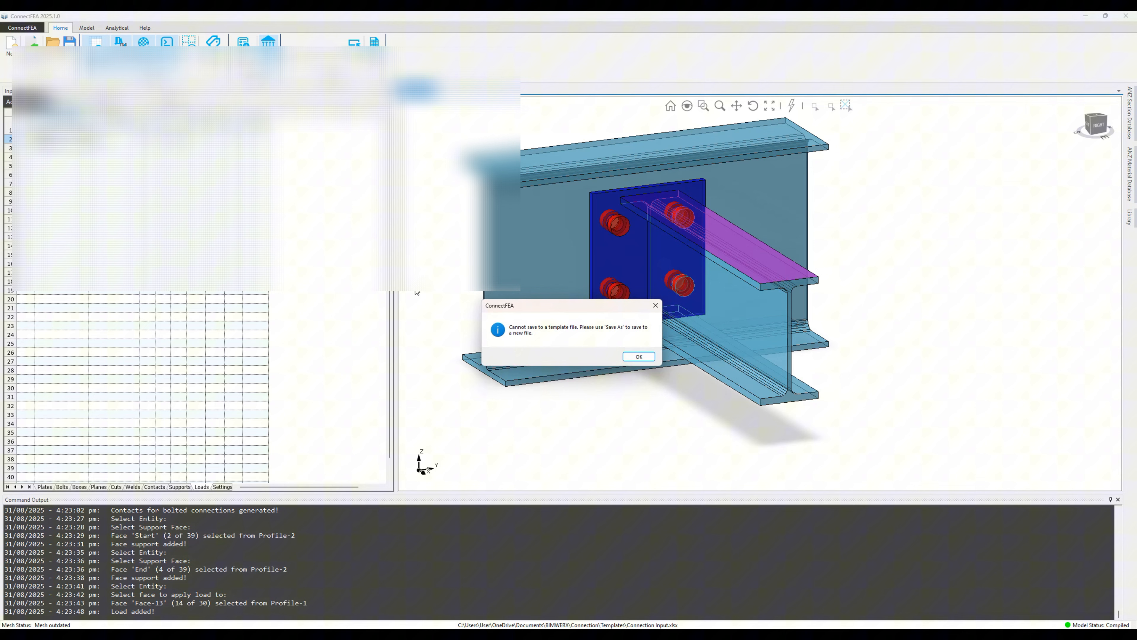
{"action": "left_click", "coordinate": [642, 358]}
{"action": "left_click", "coordinate": [22, 28]}
{"action": "left_click", "coordinate": [34, 95]}
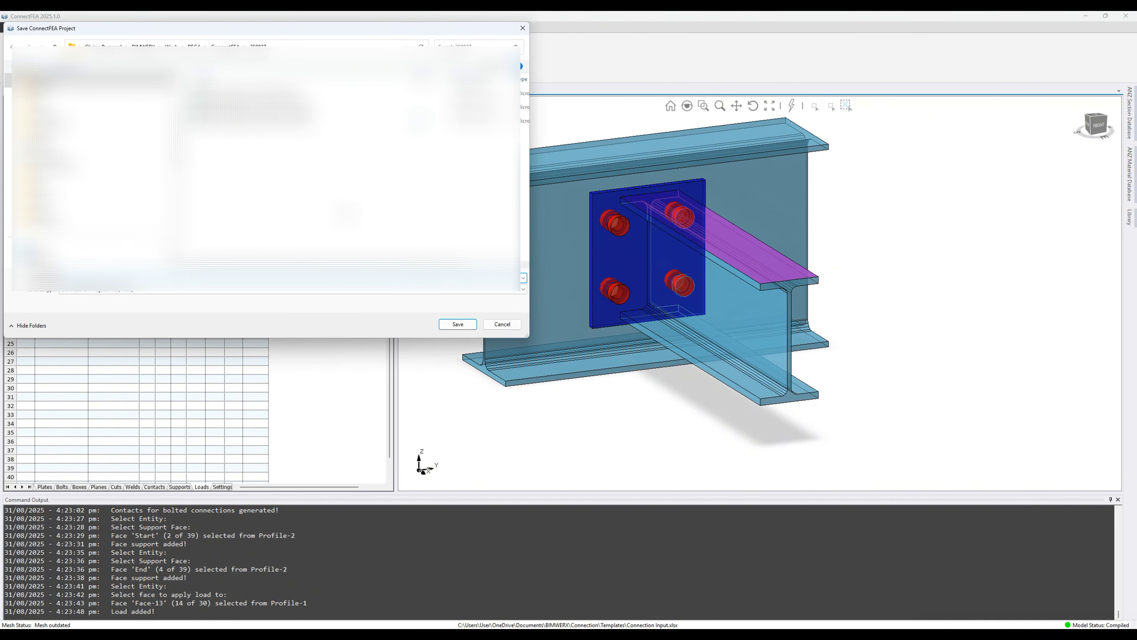
{"action": "type", "text": "a"}
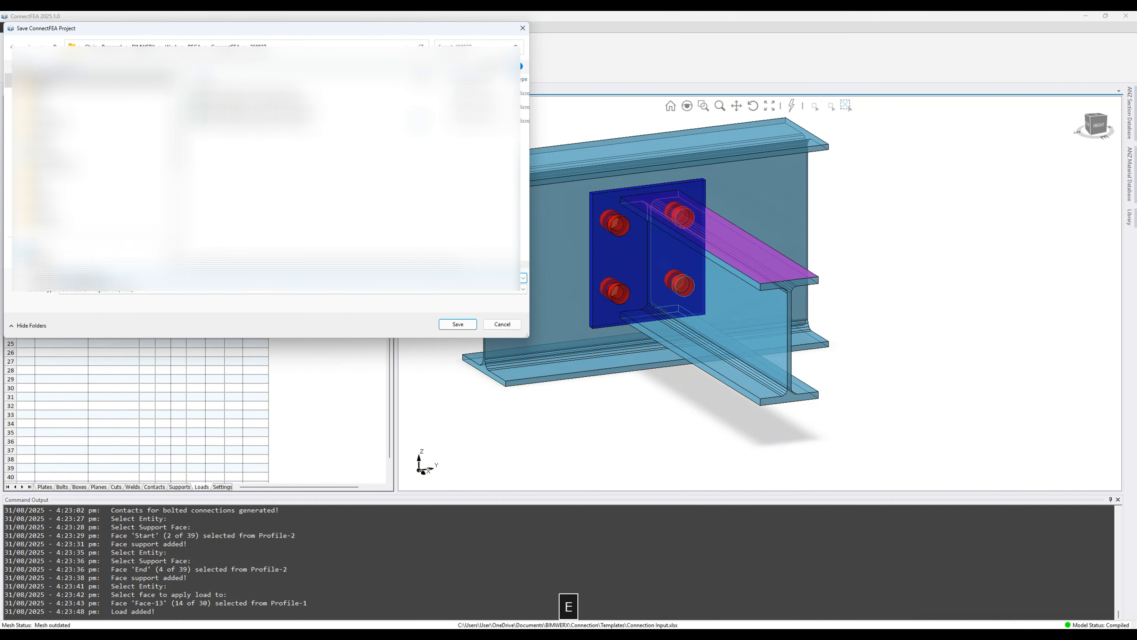
{"action": "key", "text": "Return"}
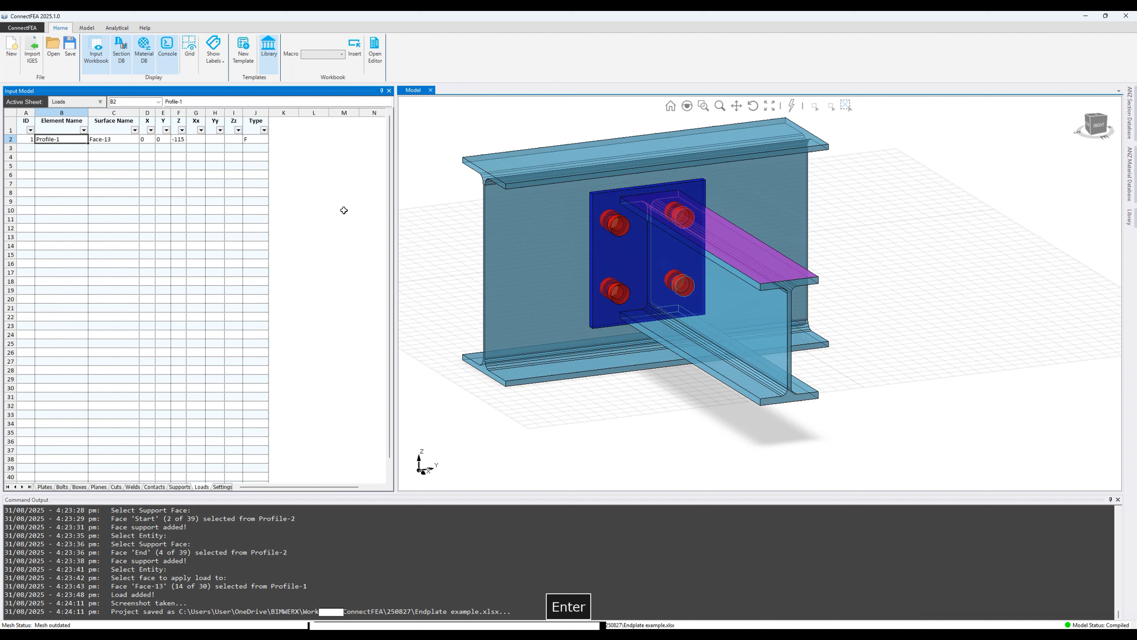
{"action": "left_click", "coordinate": [116, 29]}
{"action": "left_click", "coordinate": [22, 28]}
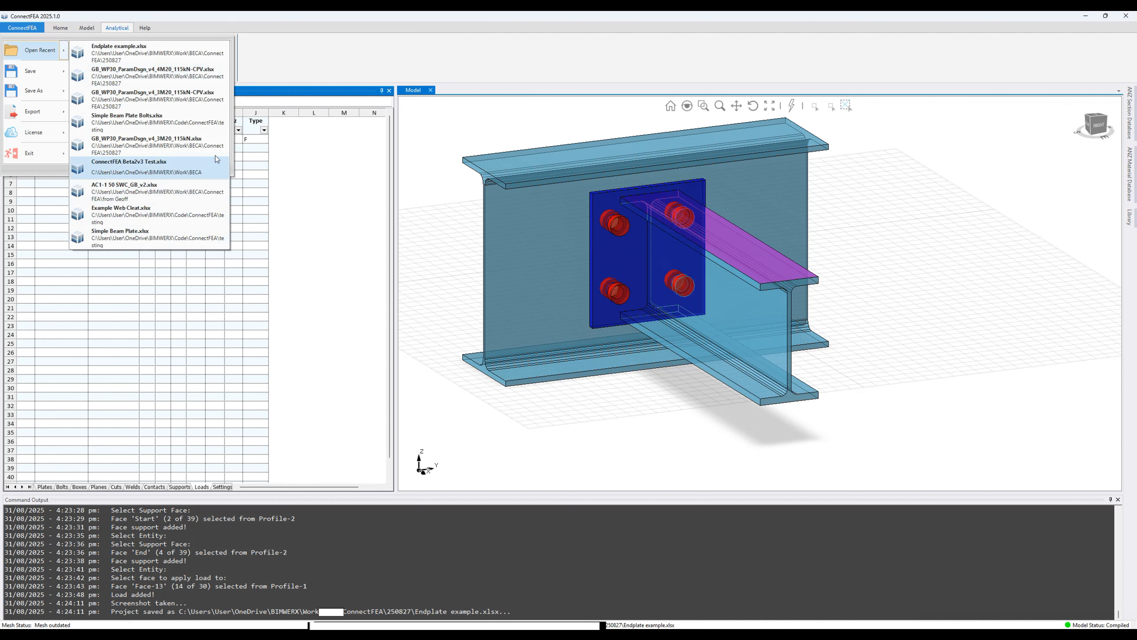
{"action": "left_click", "coordinate": [221, 171]}
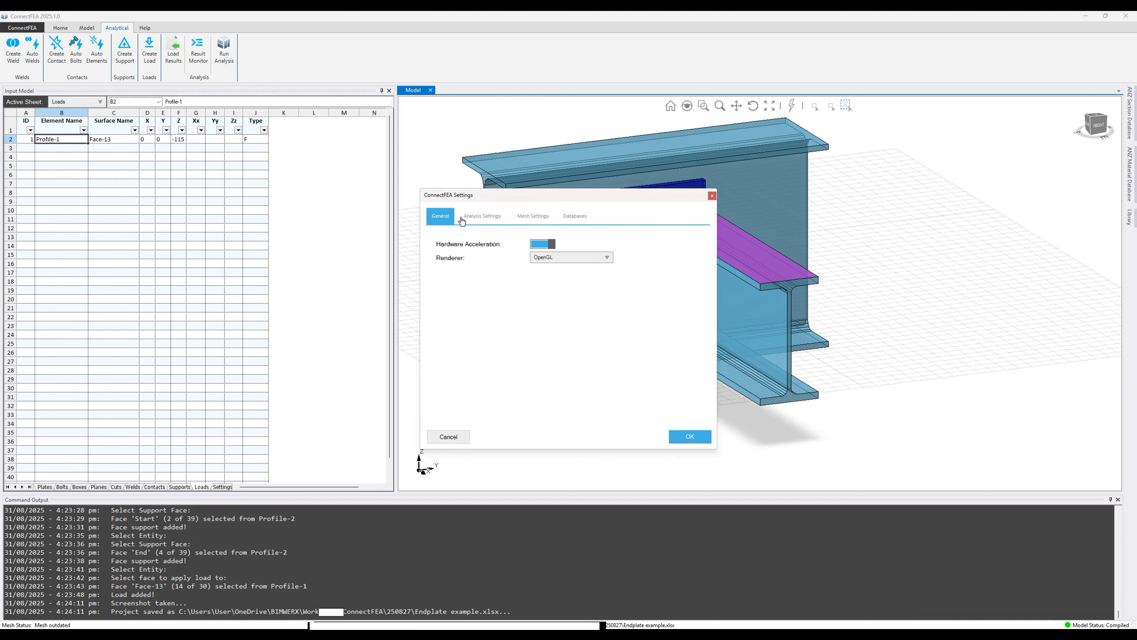
{"action": "left_click", "coordinate": [481, 222]}
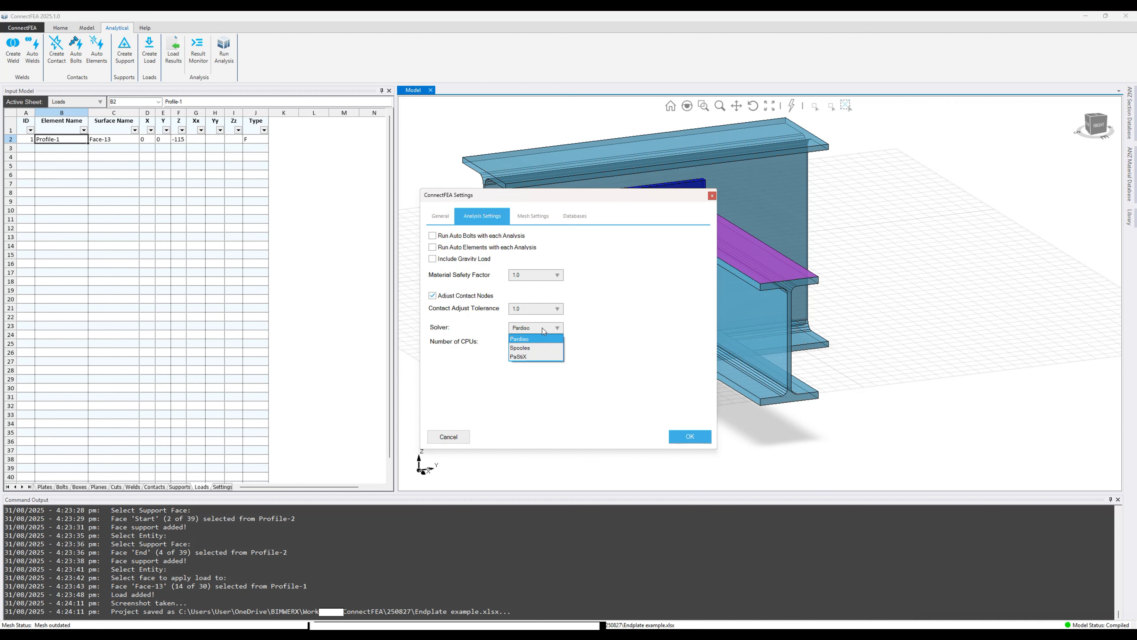
{"action": "left_click", "coordinate": [619, 324]}
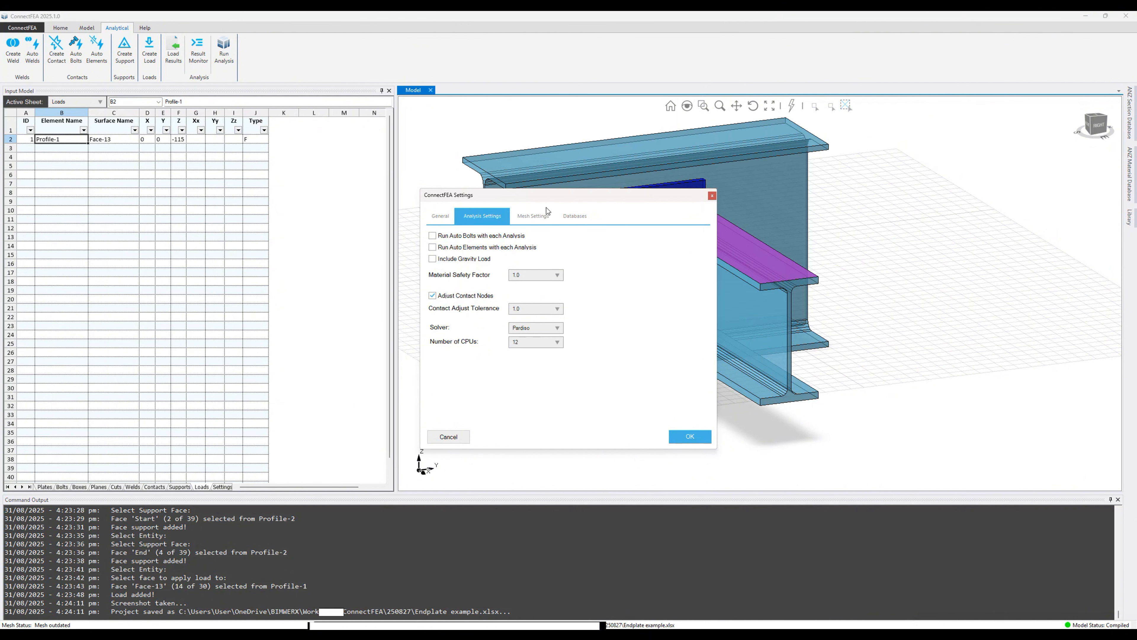
{"action": "left_click", "coordinate": [531, 217]}
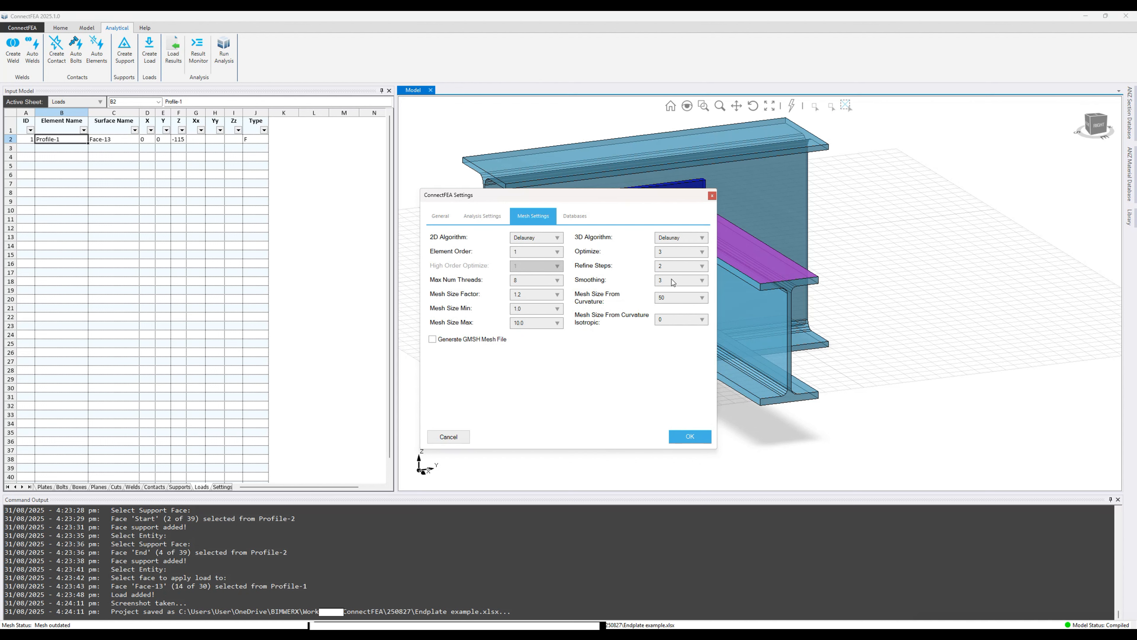
{"action": "left_click", "coordinate": [689, 438]}
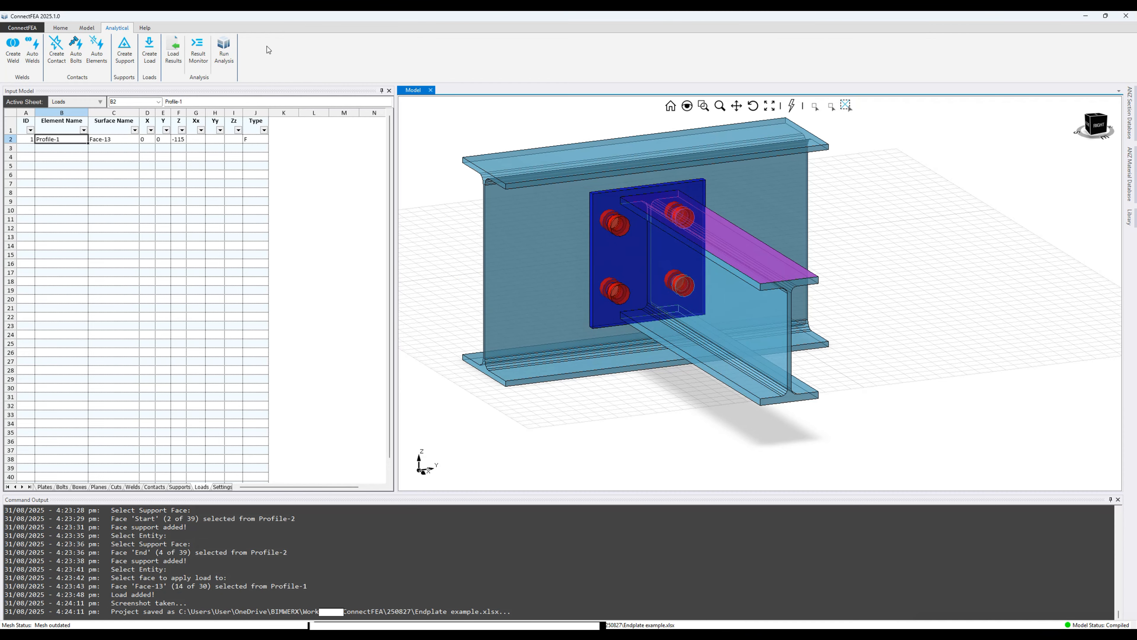
Step: Run the finite element analysis to get DISP-ALL contours and member utilisation checks
{"action": "left_click", "coordinate": [223, 50]}
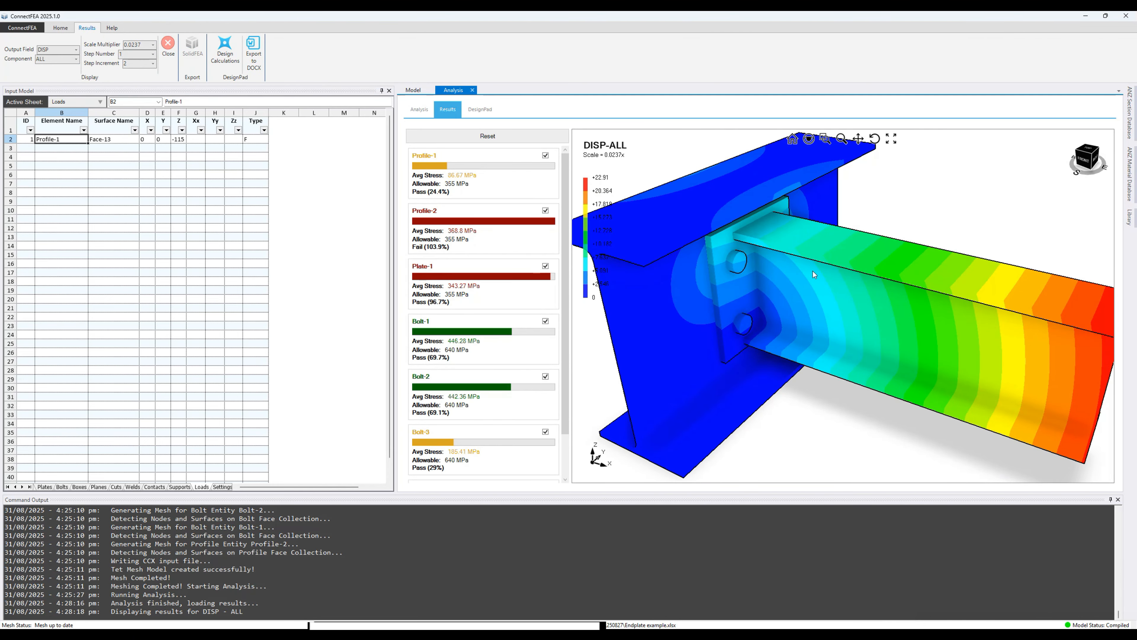
Step: Enlarge the results view, orbit to the back, and hide Profile-1 and Profile-2
{"action": "scroll", "coordinate": [828, 267], "scroll_direction": "down", "scroll_amount": 2}
{"action": "left_click_drag", "start_coordinate": [396, 282], "coordinate": [236, 284]}
{"action": "middle_click_drag", "start_coordinate": [658, 273], "coordinate": [533, 282]}
{"action": "middle_click_drag", "start_coordinate": [720, 284], "coordinate": [736, 256]}
{"action": "scroll", "coordinate": [736, 252], "scroll_direction": "down", "scroll_amount": 2}
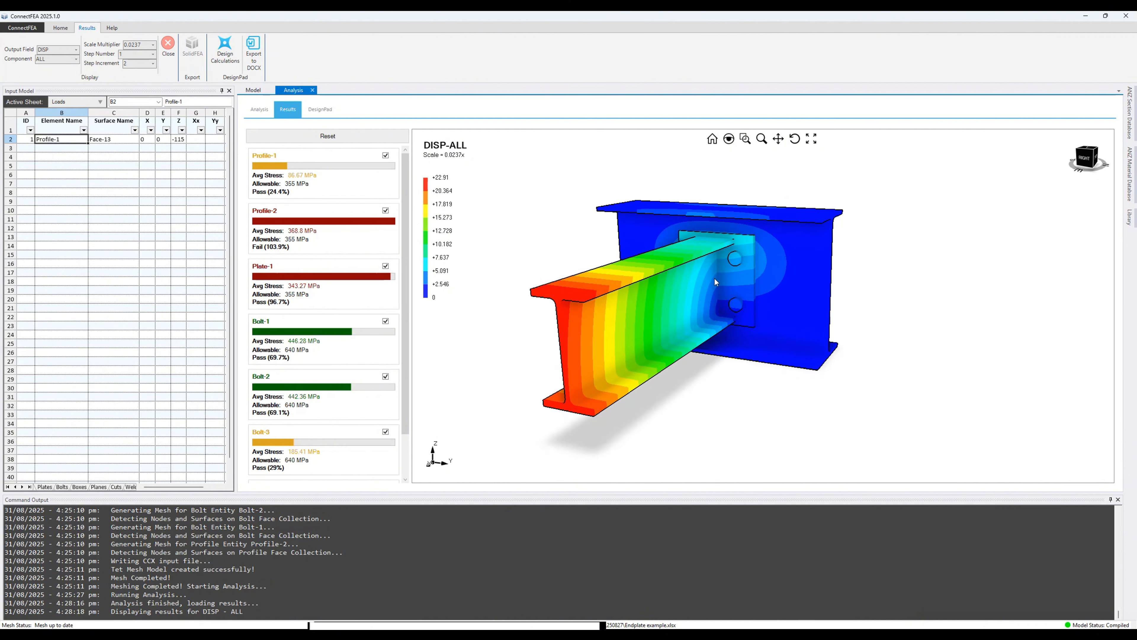
{"action": "left_click", "coordinate": [385, 155]}
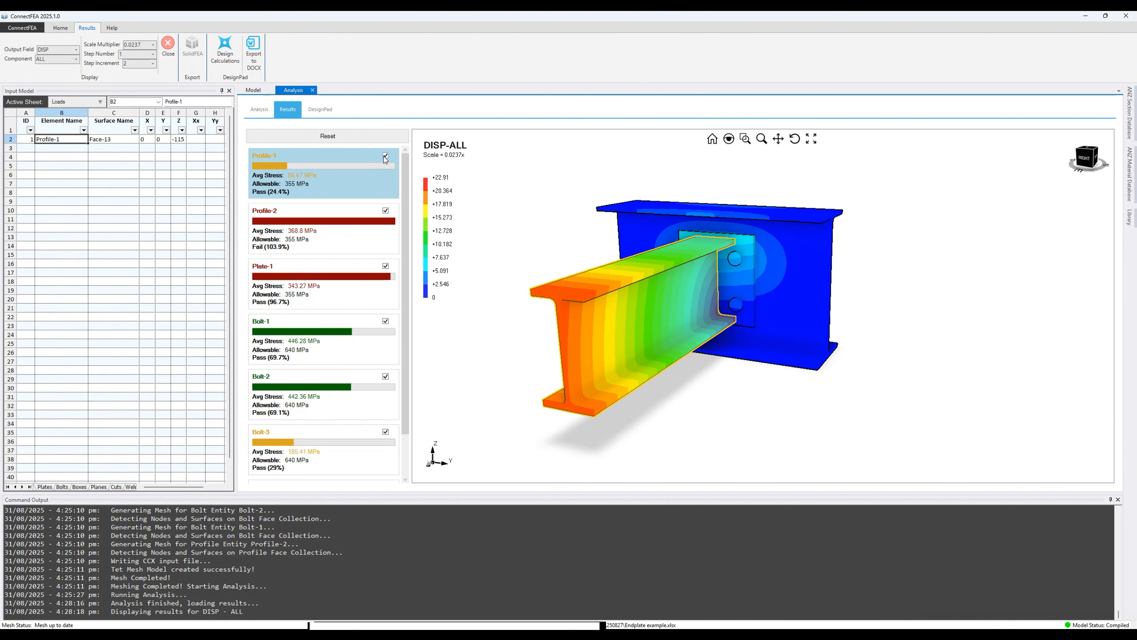
{"action": "left_click", "coordinate": [385, 210]}
{"action": "middle_click_drag", "start_coordinate": [873, 227], "coordinate": [845, 231]}
Step: Plot STRESS component S33 and hide Plate-1 so only the four bolts remain
{"action": "left_click", "coordinate": [48, 52]}
{"action": "left_click", "coordinate": [58, 71]}
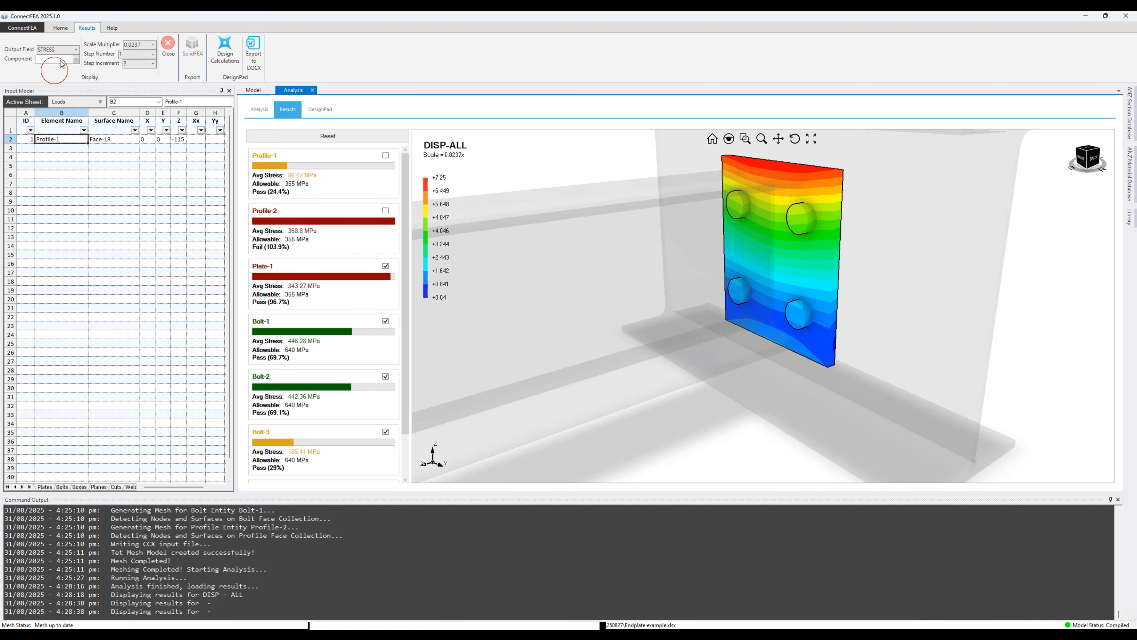
{"action": "left_click", "coordinate": [60, 59]}
{"action": "left_click", "coordinate": [60, 71]}
{"action": "middle_click_drag", "start_coordinate": [917, 249], "coordinate": [811, 285]}
{"action": "scroll", "coordinate": [812, 285], "scroll_direction": "down", "scroll_amount": 2}
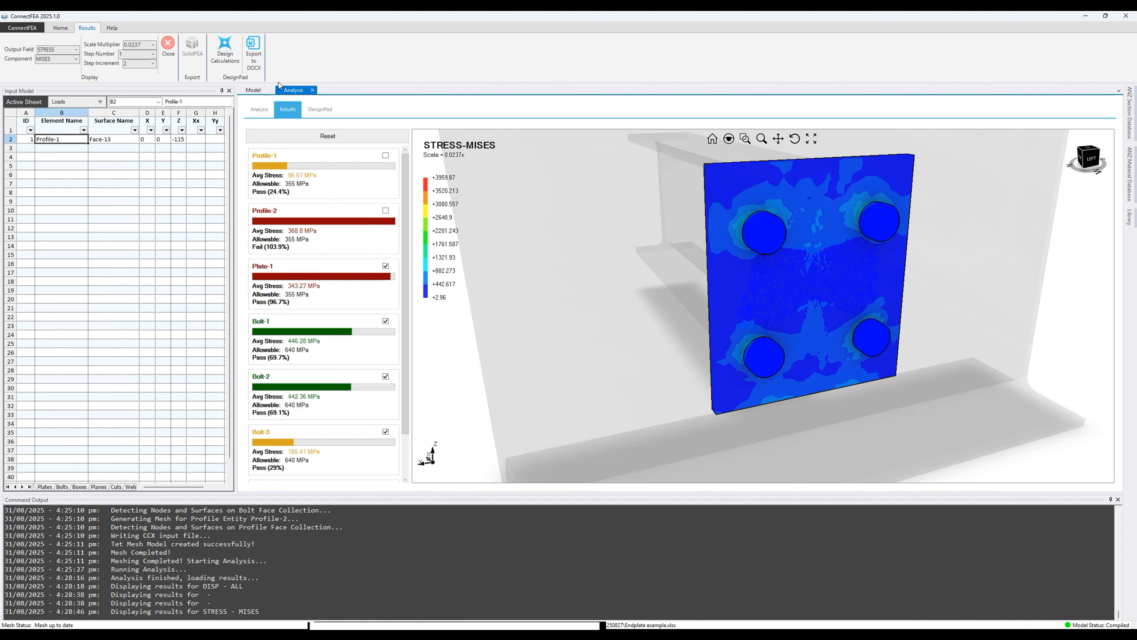
{"action": "left_click", "coordinate": [67, 59]}
{"action": "left_click", "coordinate": [58, 109]}
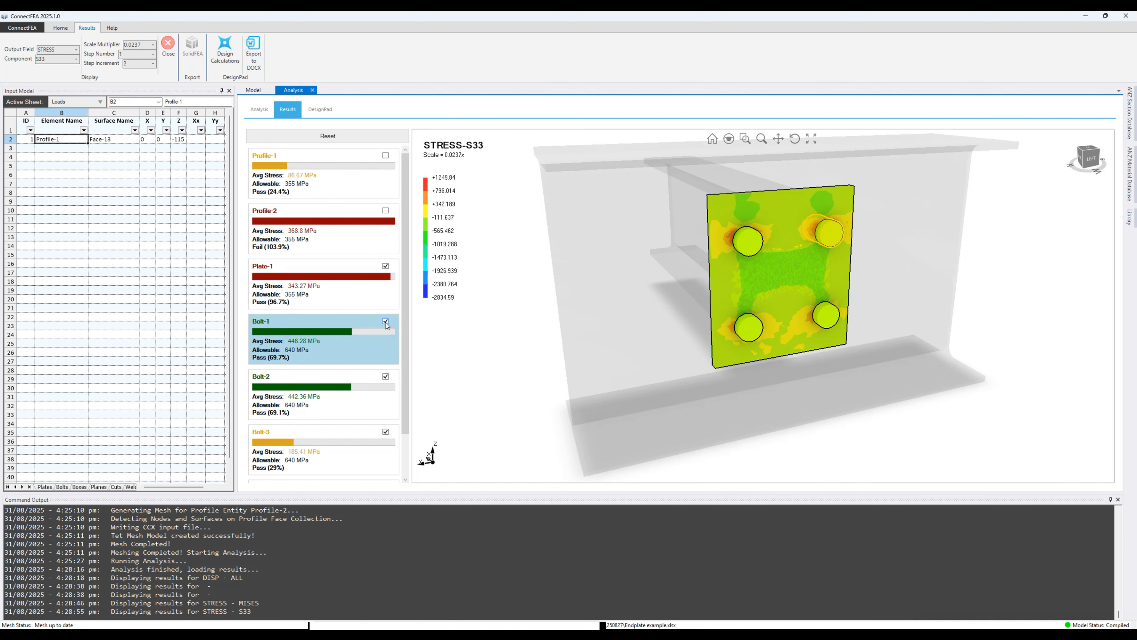
{"action": "left_click", "coordinate": [386, 265]}
{"action": "mouse_move", "coordinate": [751, 264]}
{"action": "middle_mouse_down"}
{"action": "mouse_move", "coordinate": [835, 269]}
{"action": "mouse_move", "coordinate": [906, 254]}
{"action": "mouse_move", "coordinate": [764, 261]}
{"action": "mouse_move", "coordinate": [777, 259]}
{"action": "mouse_move", "coordinate": [747, 281]}
{"action": "middle_mouse_up"}
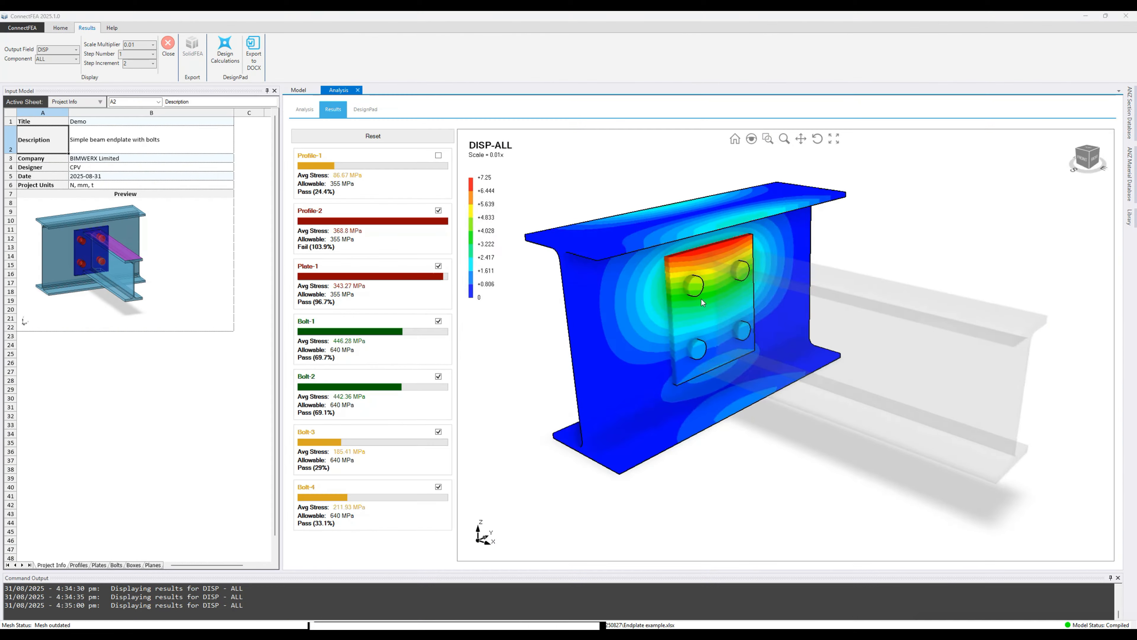
Step: Try deformation scales of 5x and 10x, then settle on 3x
{"action": "left_click", "coordinate": [153, 44]}
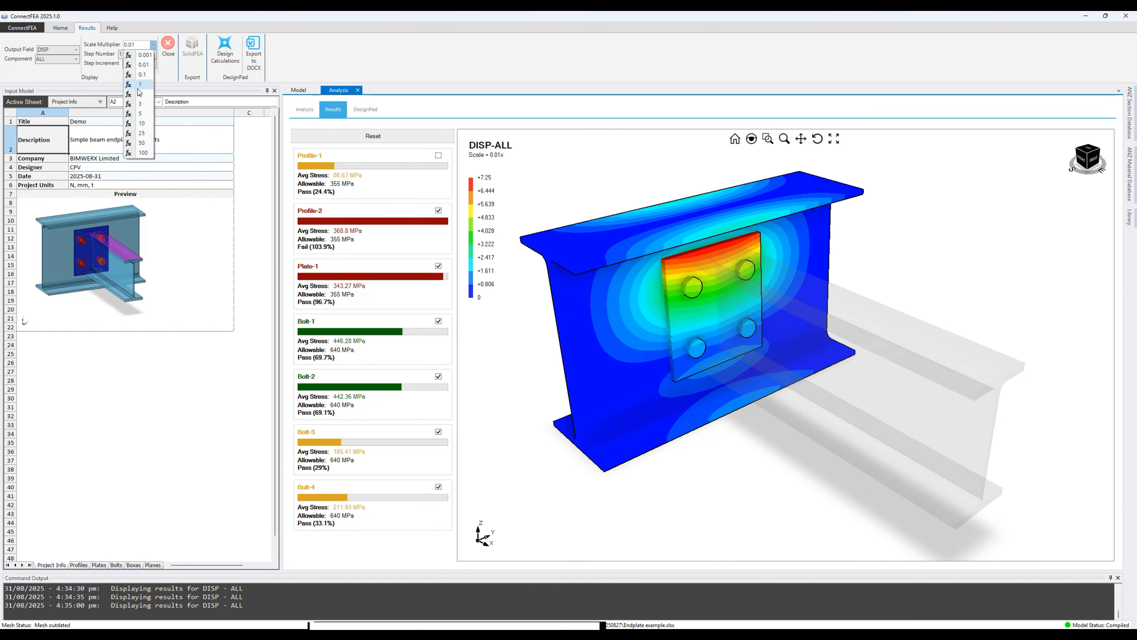
{"action": "left_click", "coordinate": [139, 89]}
{"action": "middle_click_drag", "start_coordinate": [677, 244], "coordinate": [886, 269]}
{"action": "scroll", "coordinate": [599, 246], "scroll_direction": "up", "scroll_amount": 4}
{"action": "left_click", "coordinate": [153, 44]}
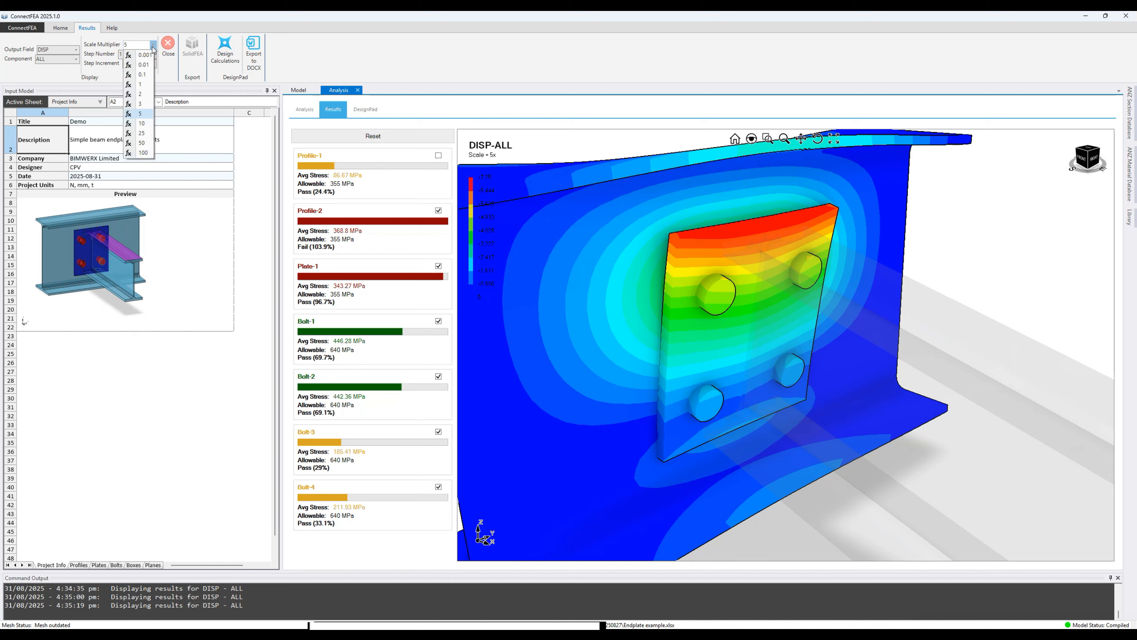
{"action": "left_click", "coordinate": [142, 124]}
{"action": "middle_click_drag", "start_coordinate": [667, 224], "coordinate": [686, 237]}
{"action": "left_click", "coordinate": [153, 45]}
{"action": "left_click", "coordinate": [139, 105]}
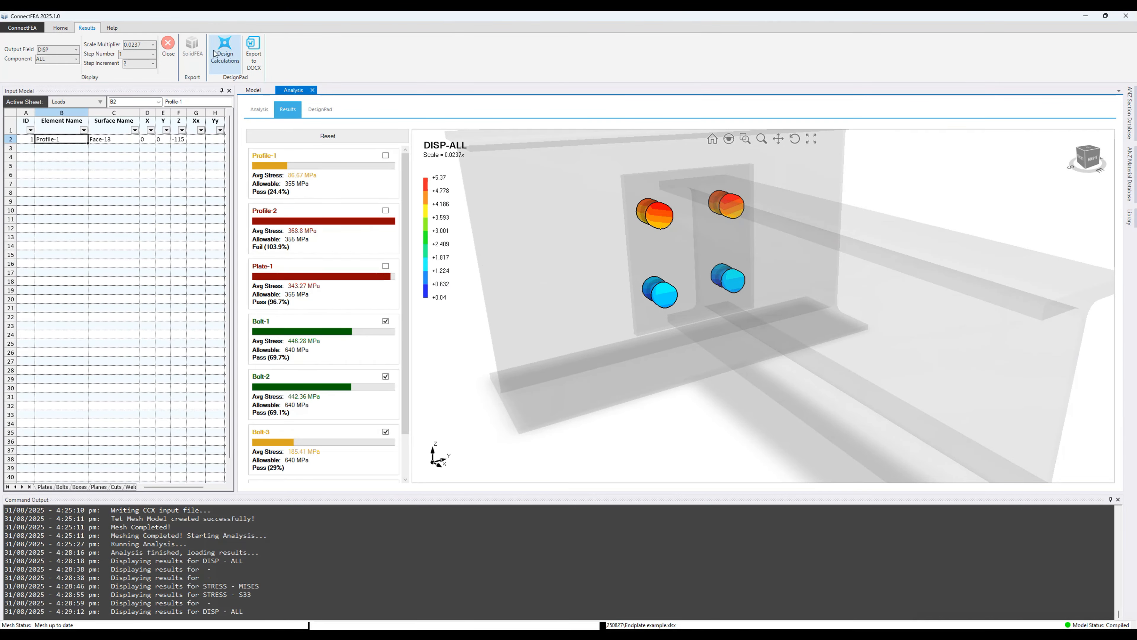
Step: Open Design Calculations and run DesignPad to produce the connection summary table
{"action": "left_click", "coordinate": [215, 53]}
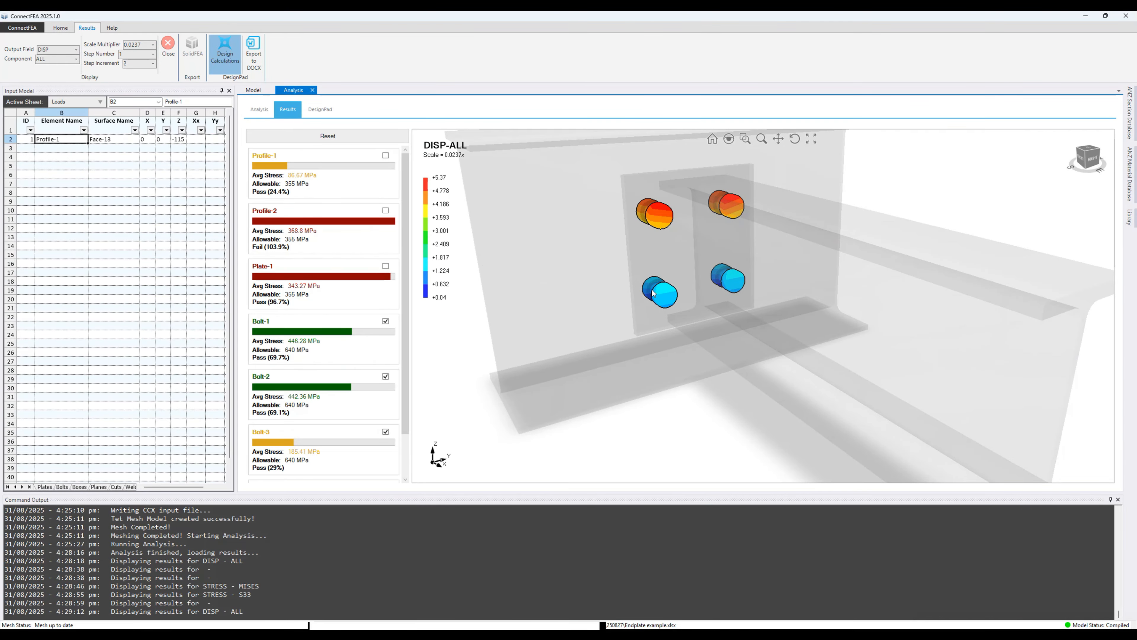
{"action": "double_click", "coordinate": [567, 227]}
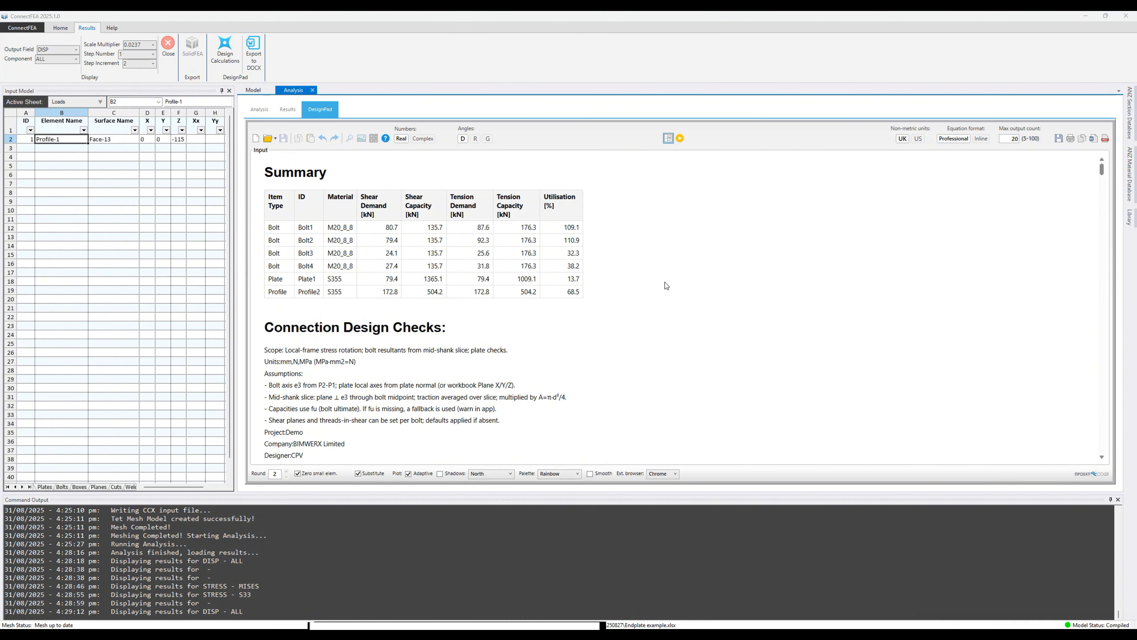
{"action": "left_click", "coordinate": [680, 139]}
{"action": "scroll", "coordinate": [669, 285], "scroll_direction": "down", "scroll_amount": 12}
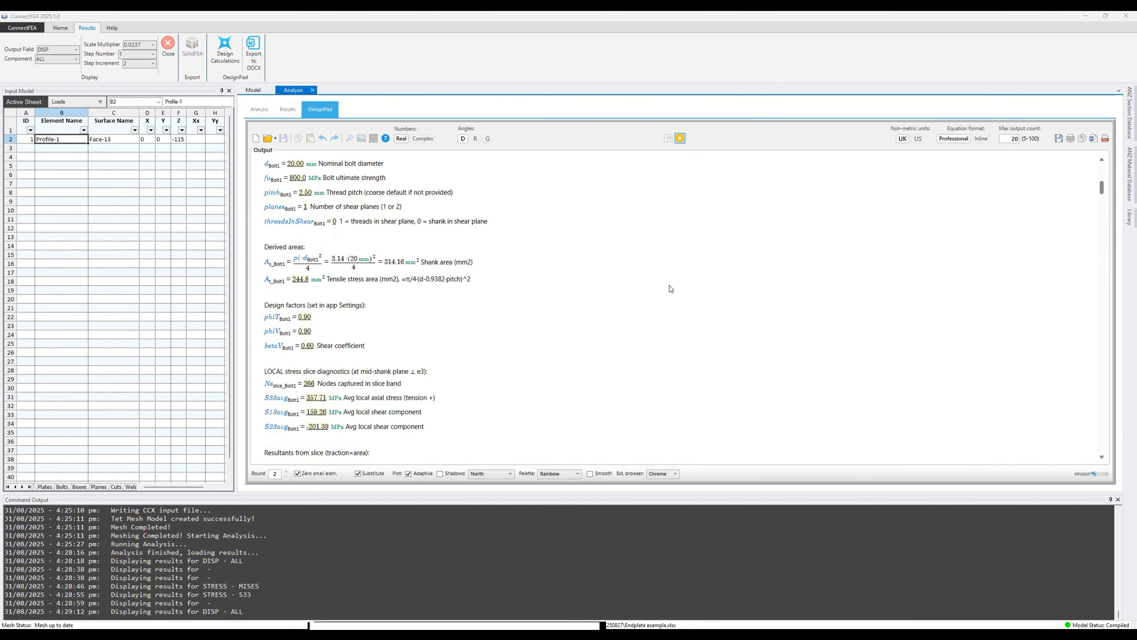
{"action": "scroll", "coordinate": [670, 289], "scroll_direction": "down", "scroll_amount": 10}
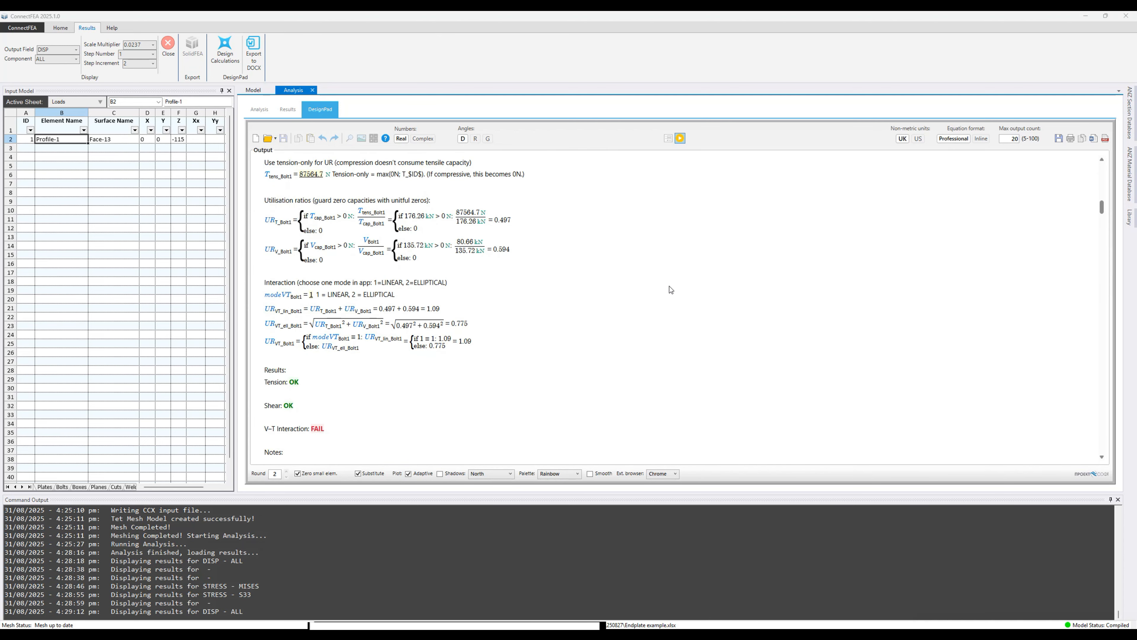
{"action": "scroll", "coordinate": [670, 290], "scroll_direction": "down", "scroll_amount": 2}
{"action": "scroll", "coordinate": [670, 289], "scroll_direction": "down", "scroll_amount": 5}
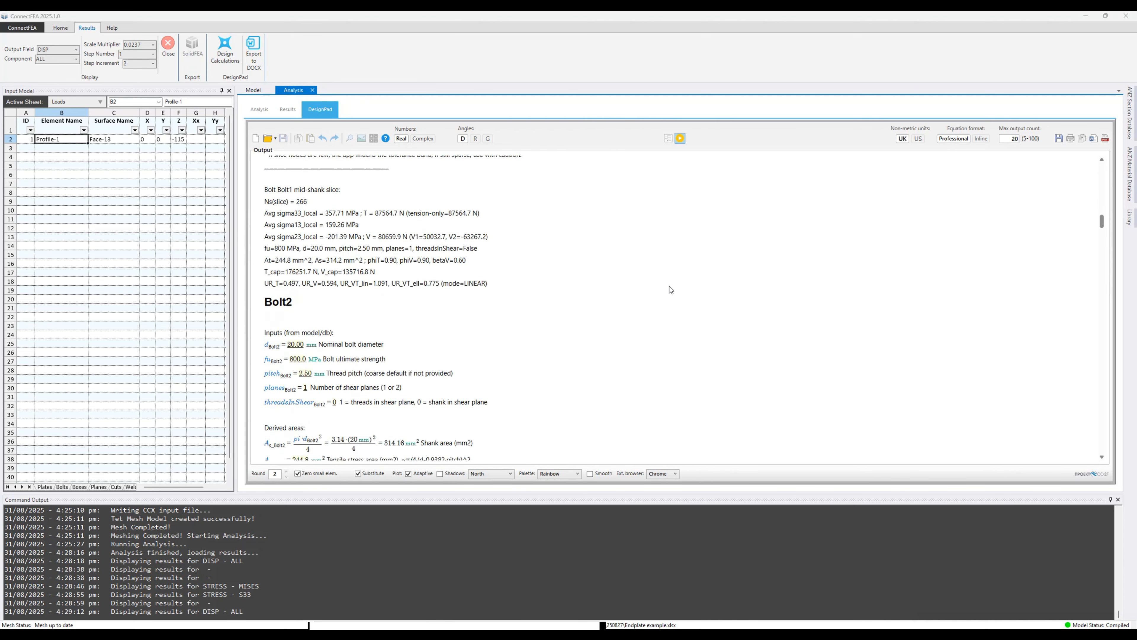
Step: Scroll through the bolt, plate and profile checks, including Plate1's bolt 2 bearing at 1.07
{"action": "scroll", "coordinate": [671, 289], "scroll_direction": "down", "scroll_amount": 20}
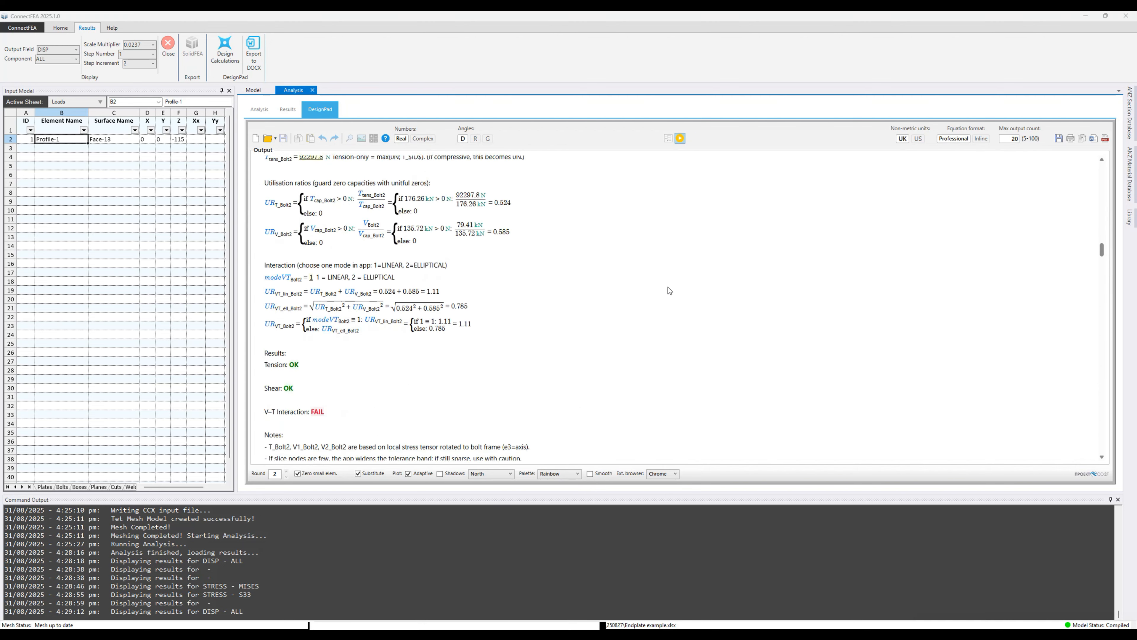
{"action": "scroll", "coordinate": [668, 290], "scroll_direction": "down", "scroll_amount": 6}
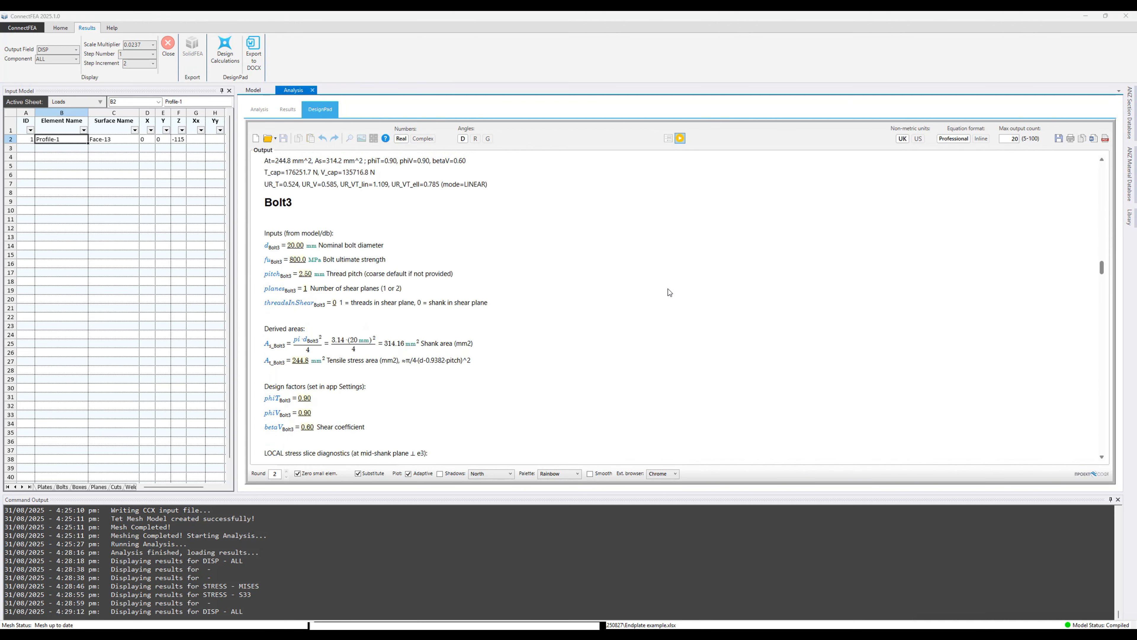
{"action": "scroll", "coordinate": [668, 289], "scroll_direction": "down", "scroll_amount": 20}
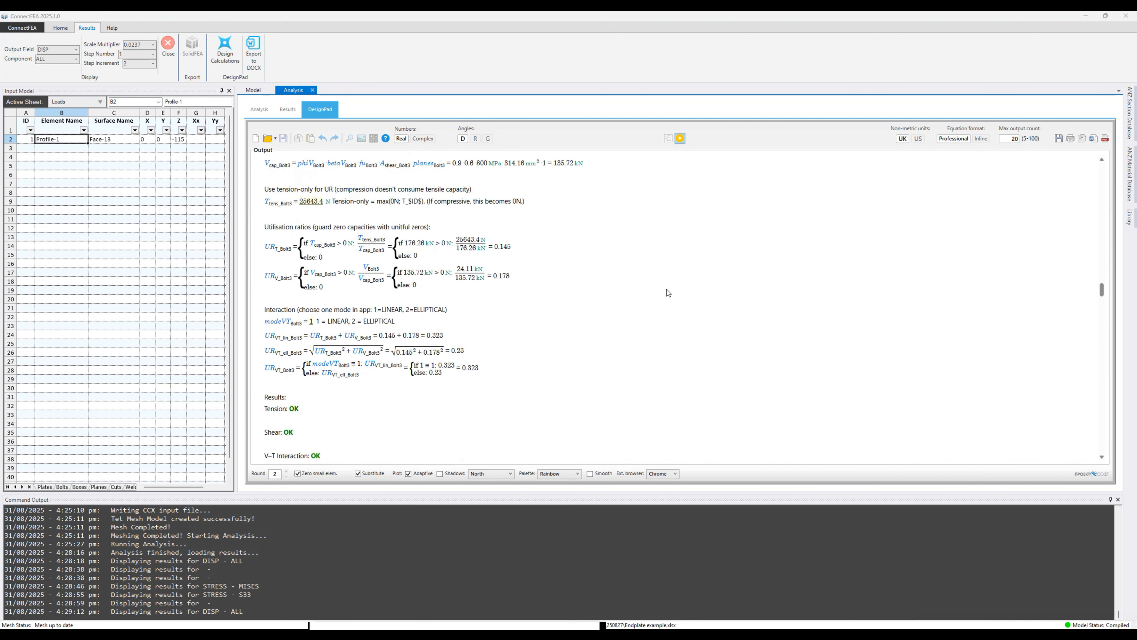
{"action": "scroll", "coordinate": [668, 293], "scroll_direction": "down", "scroll_amount": 3}
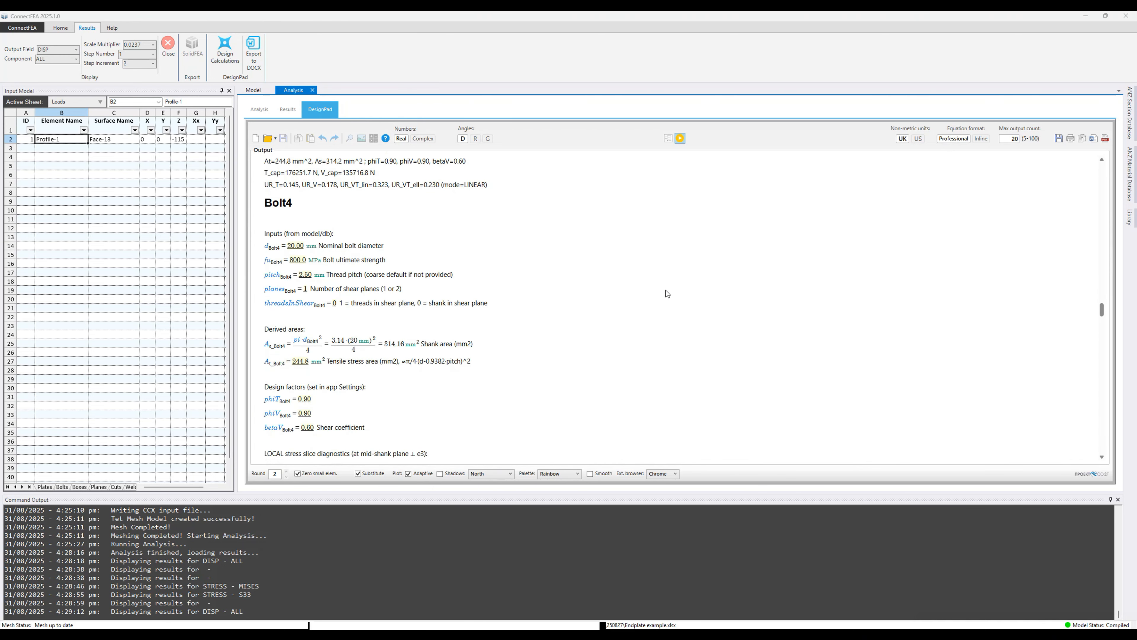
{"action": "scroll", "coordinate": [667, 294], "scroll_direction": "down", "scroll_amount": 16}
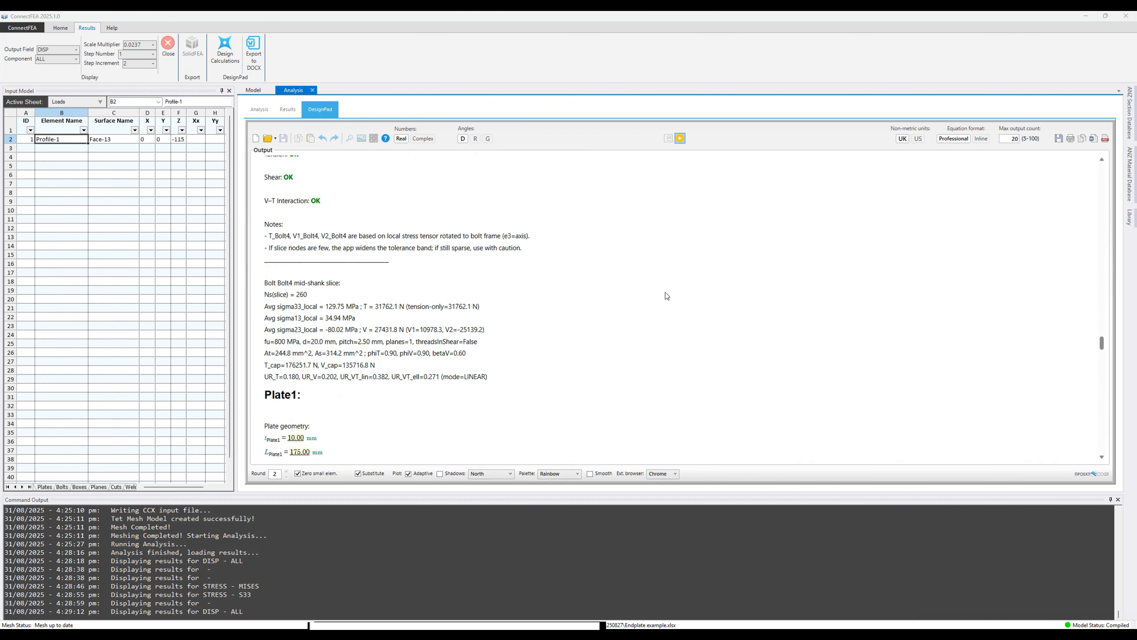
{"action": "scroll", "coordinate": [664, 292], "scroll_direction": "down", "scroll_amount": 15}
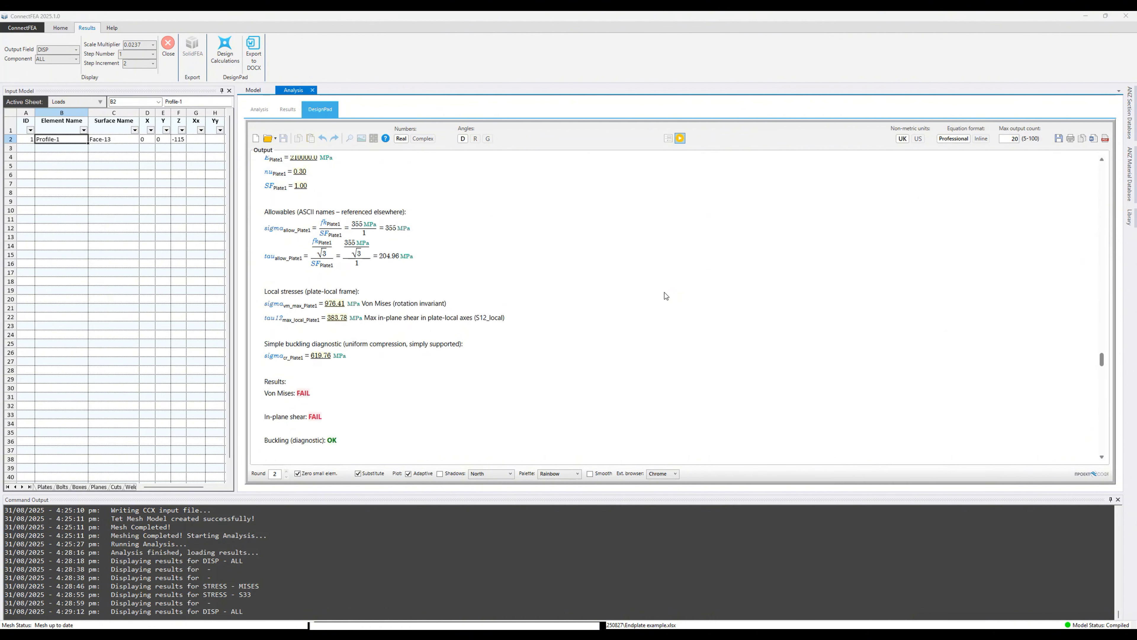
{"action": "scroll", "coordinate": [665, 294], "scroll_direction": "up", "scroll_amount": 3}
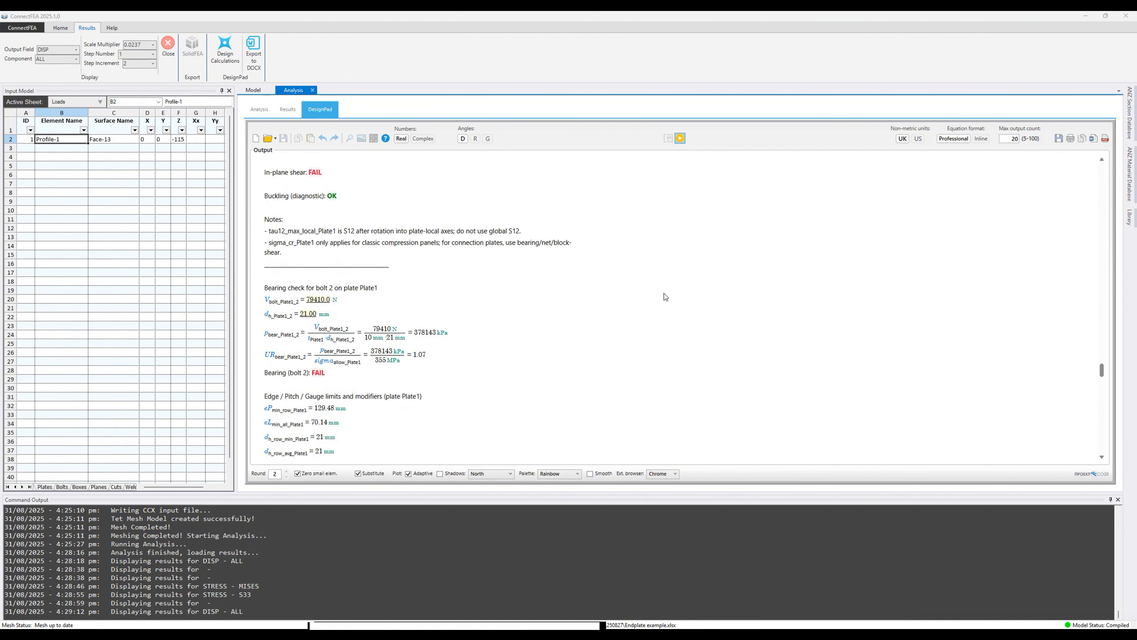
{"action": "scroll", "coordinate": [663, 293], "scroll_direction": "down", "scroll_amount": 10}
{"action": "scroll", "coordinate": [662, 293], "scroll_direction": "down", "scroll_amount": 12}
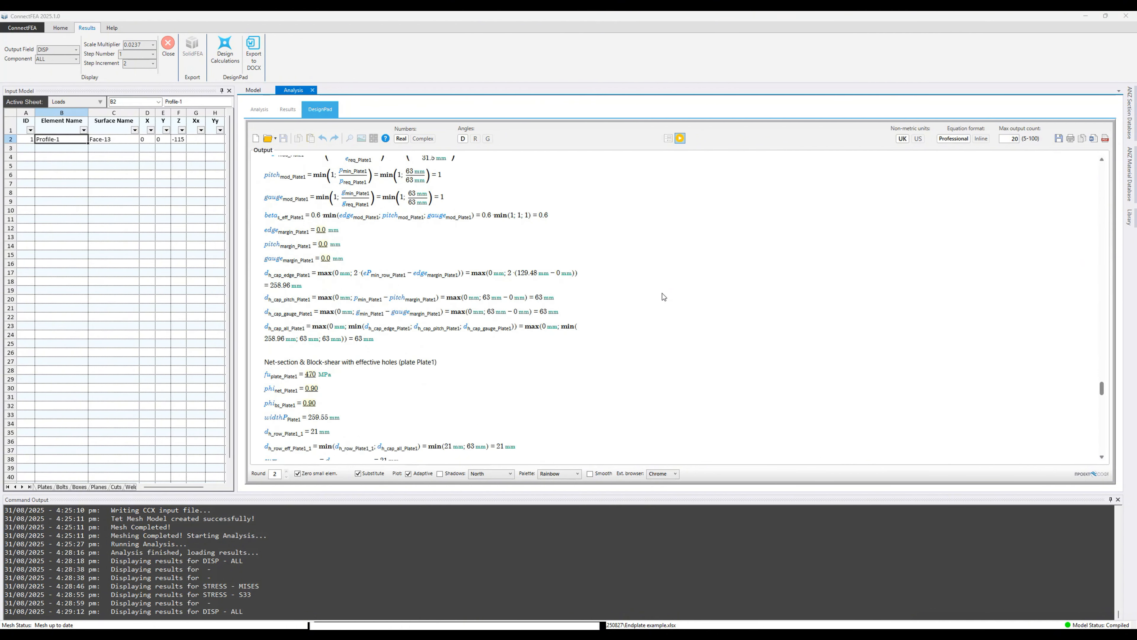
{"action": "scroll", "coordinate": [661, 293], "scroll_direction": "down", "scroll_amount": 3}
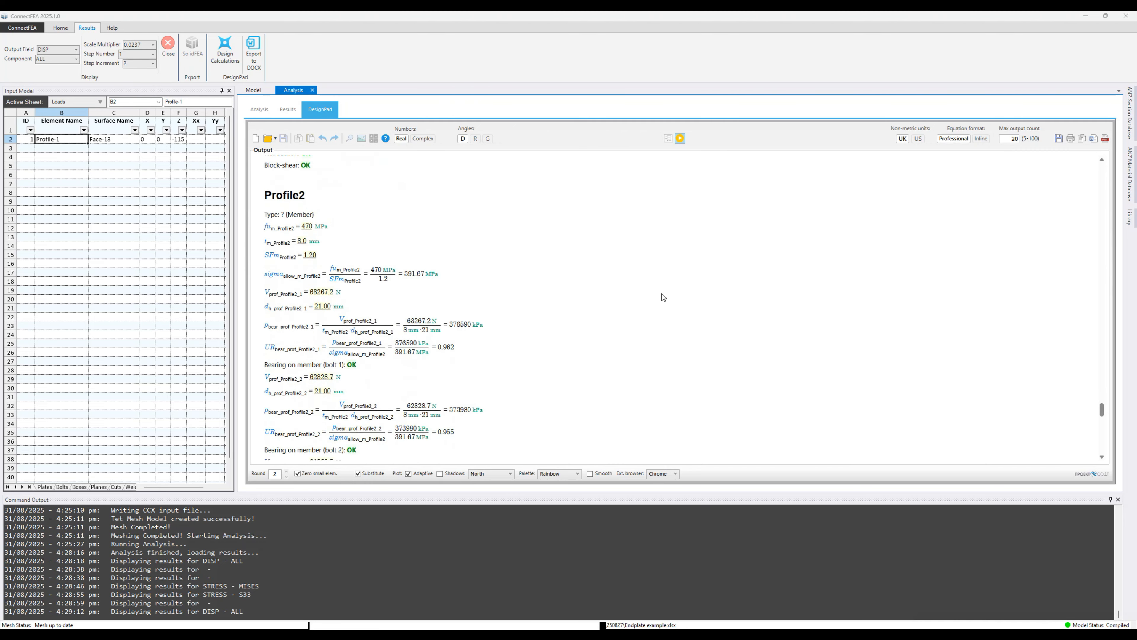
{"action": "scroll", "coordinate": [661, 294], "scroll_direction": "down", "scroll_amount": 10}
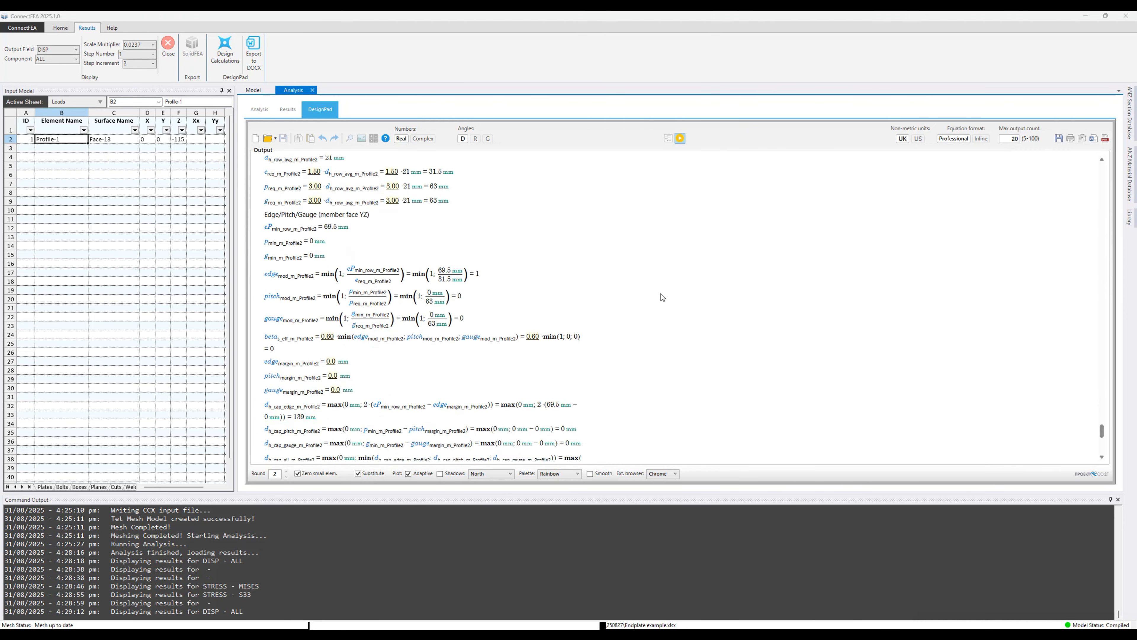
{"action": "scroll", "coordinate": [661, 294], "scroll_direction": "up", "scroll_amount": 15}
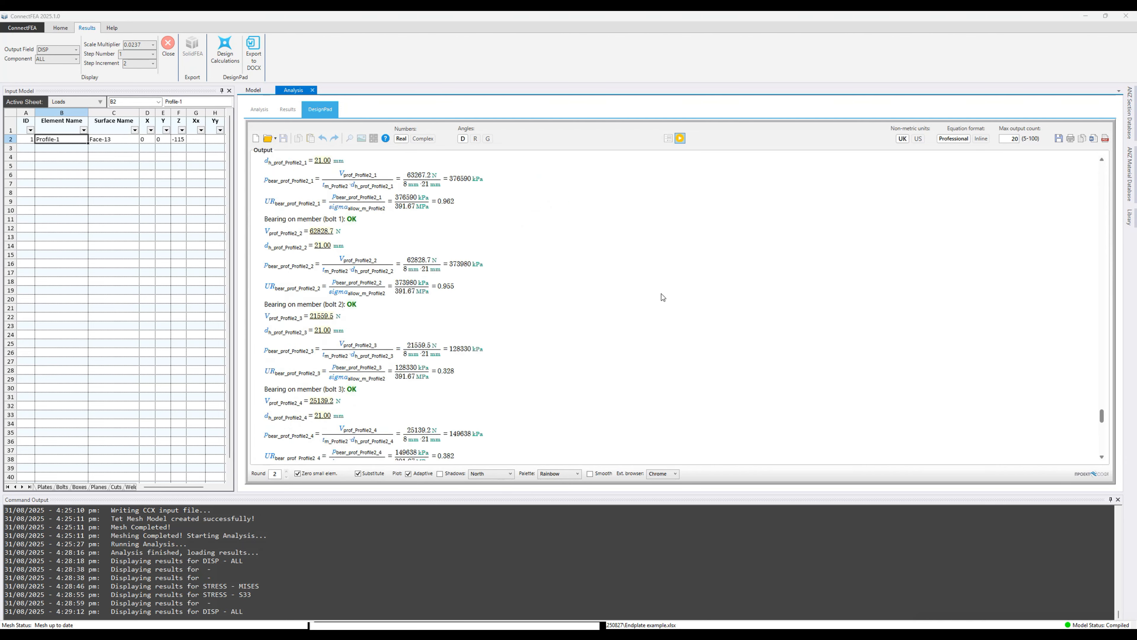
{"action": "scroll", "coordinate": [663, 293], "scroll_direction": "up", "scroll_amount": 15}
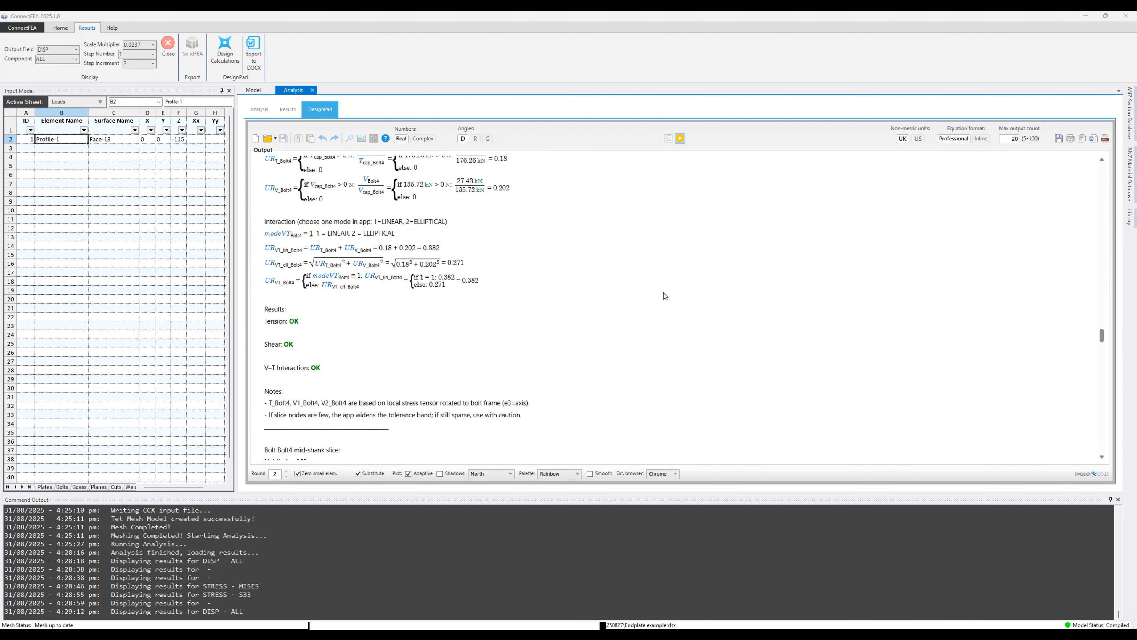
{"action": "left_click_drag", "start_coordinate": [1104, 337], "coordinate": [840, 135]}
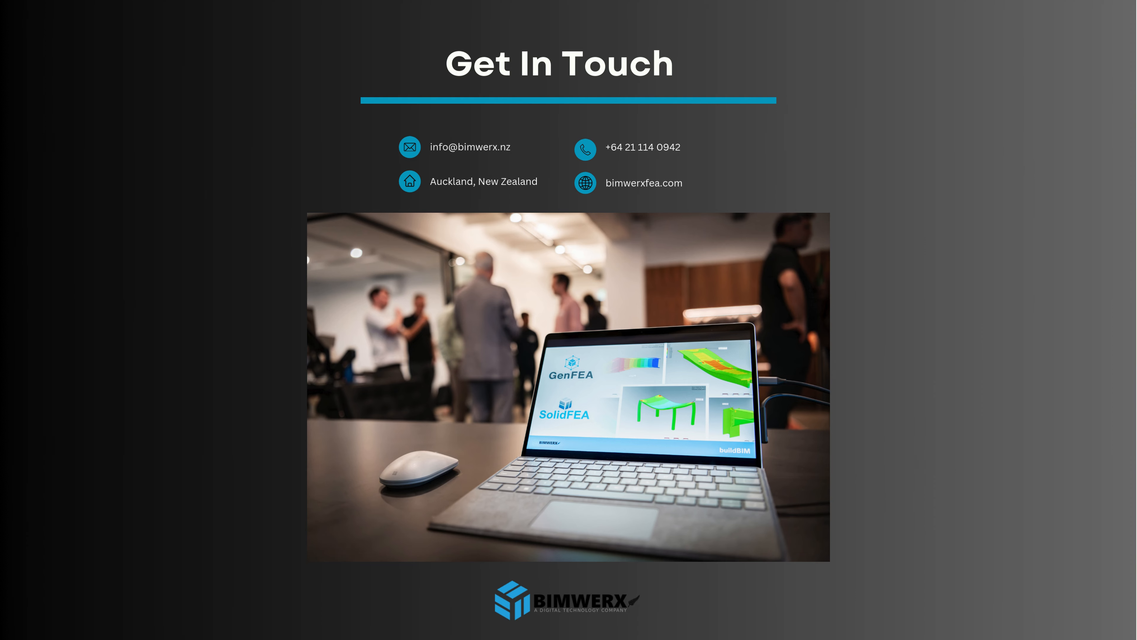